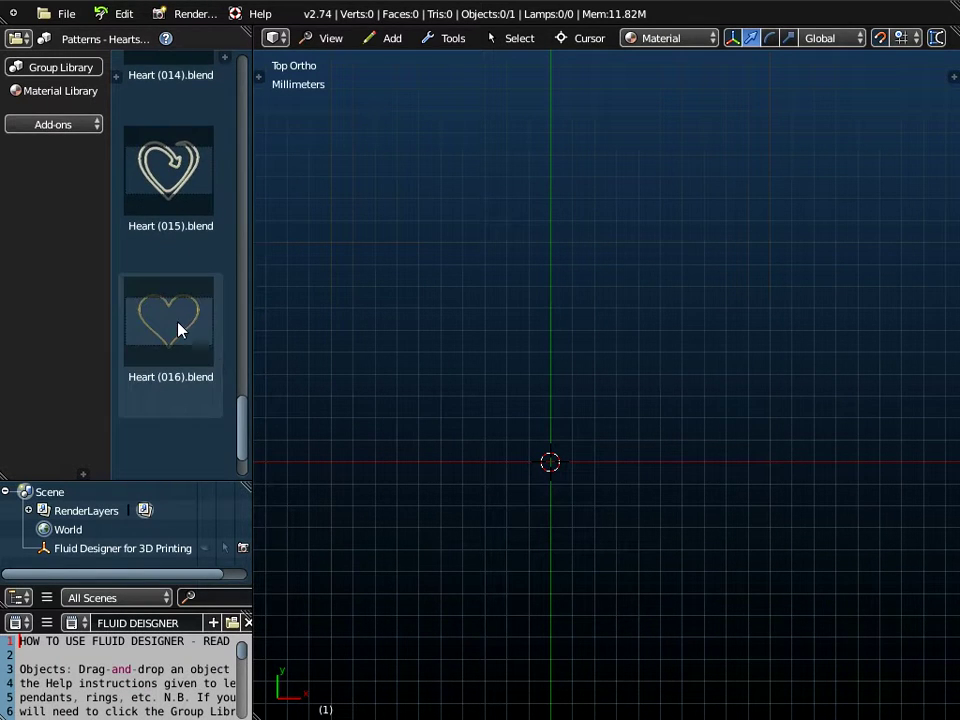
Place the Heart (016) pattern from the group library in the scene and widen the object properties area
drag(166, 323, 472, 350)
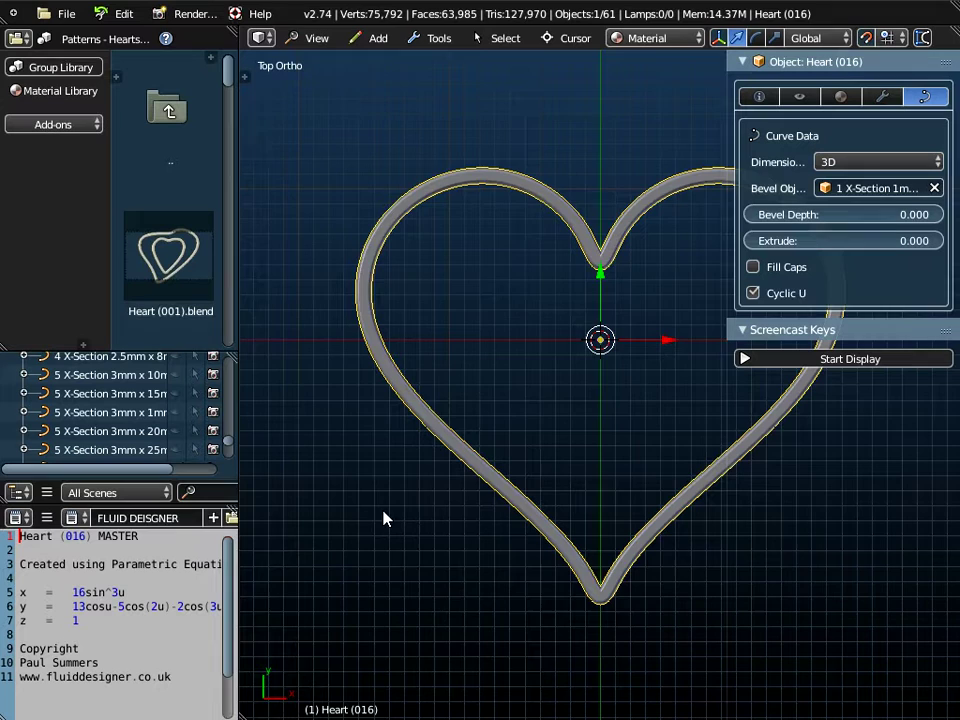
scroll(475, 492, down, 1)
mouse_move(476, 488)
middle_down()
mouse_move(431, 375)
mouse_move(439, 489)
mouse_move(495, 476)
mouse_move(492, 488)
middle_up()
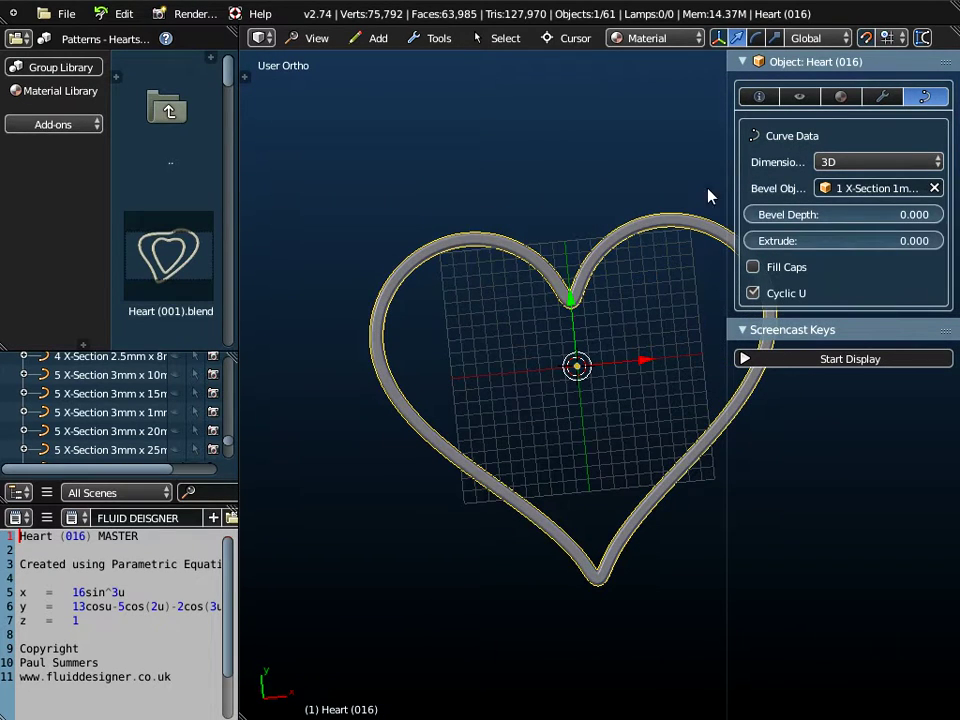
drag(725, 183, 608, 183)
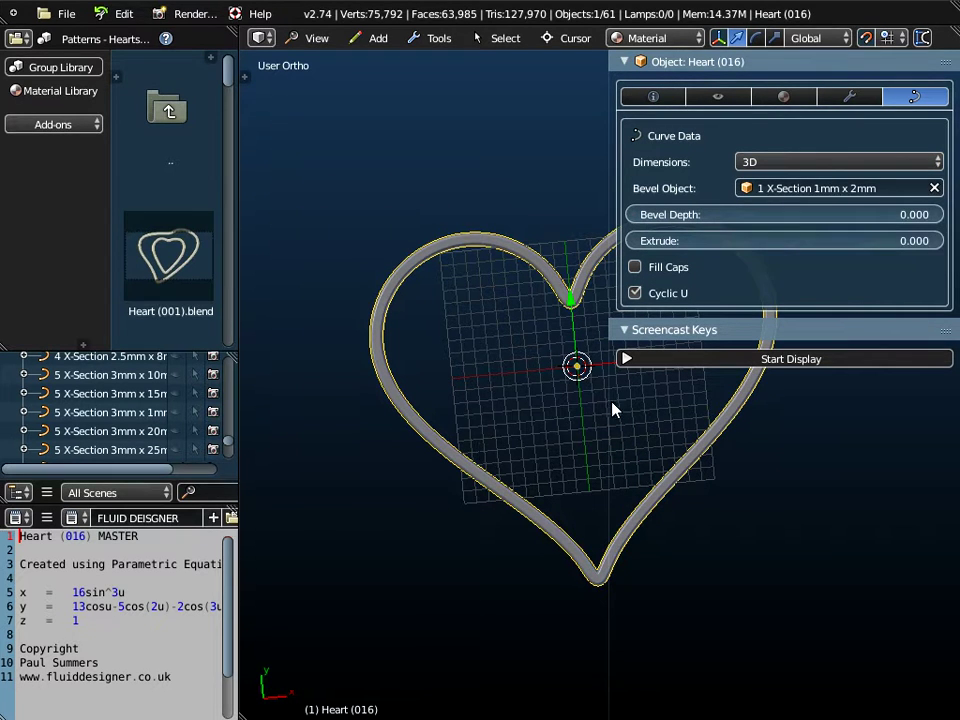
drag(607, 405, 656, 388)
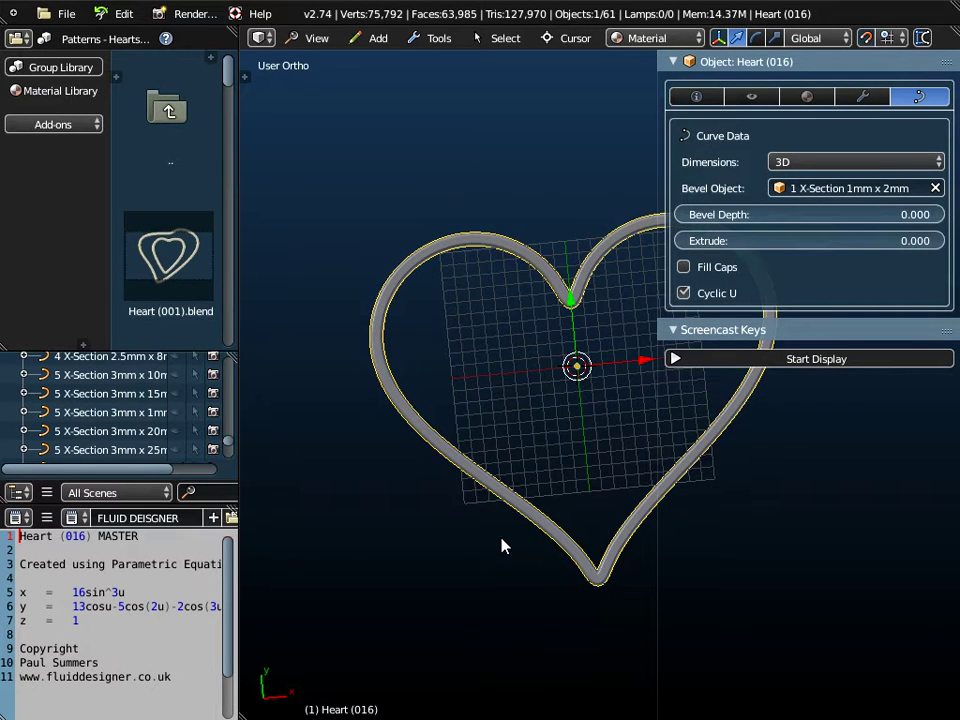
Examine the heart's thickness and dimensions from an angle, and return to its curve data in top view
middle_drag(504, 546, 503, 465)
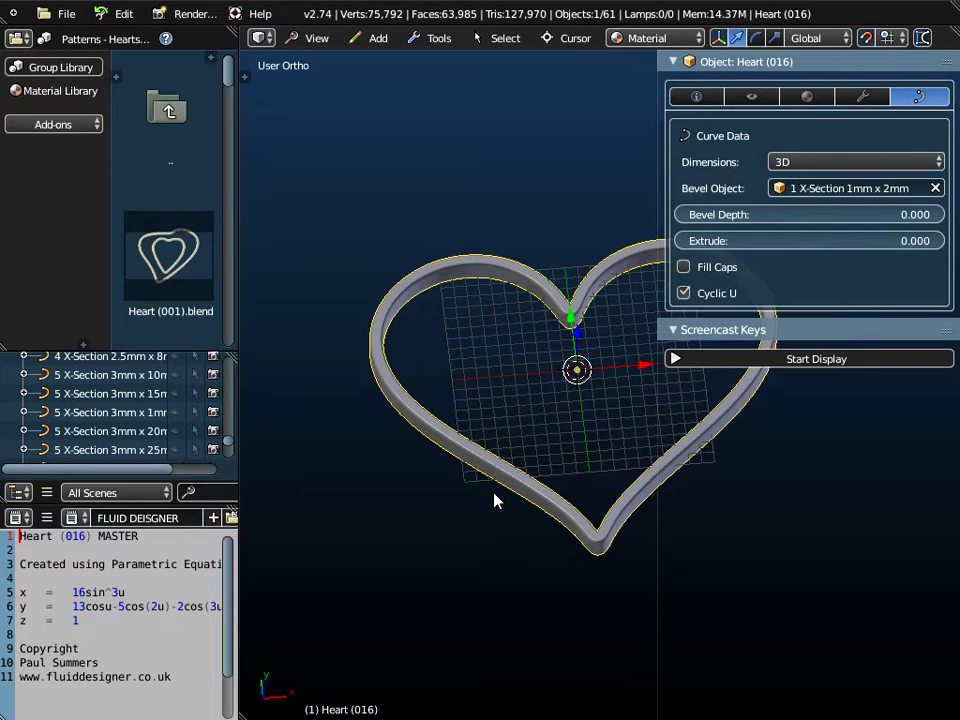
click(697, 96)
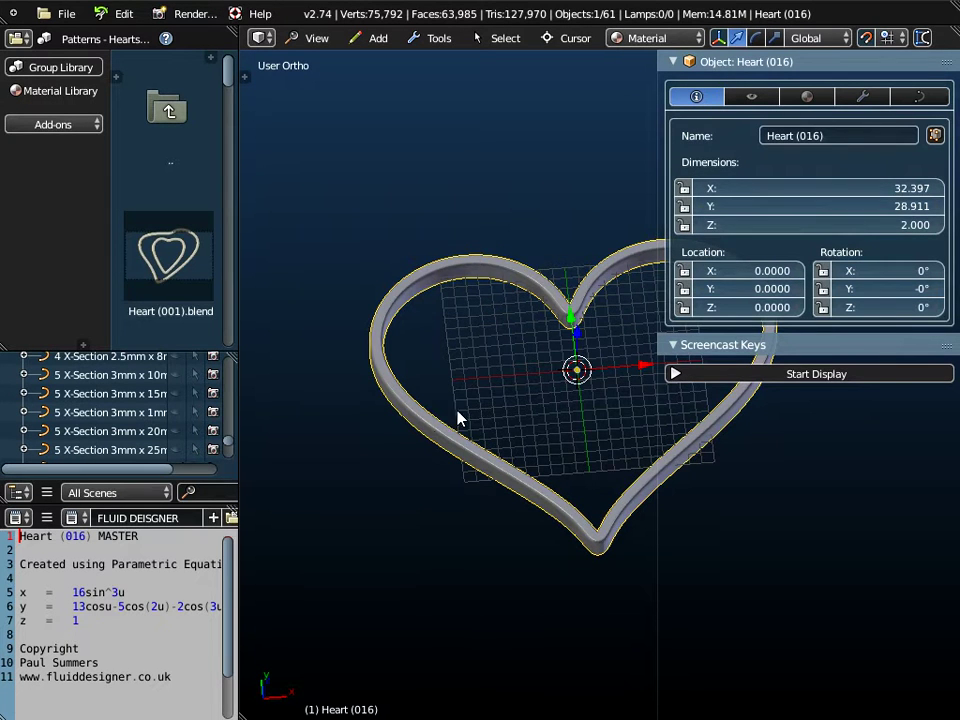
middle_drag(507, 363, 510, 430)
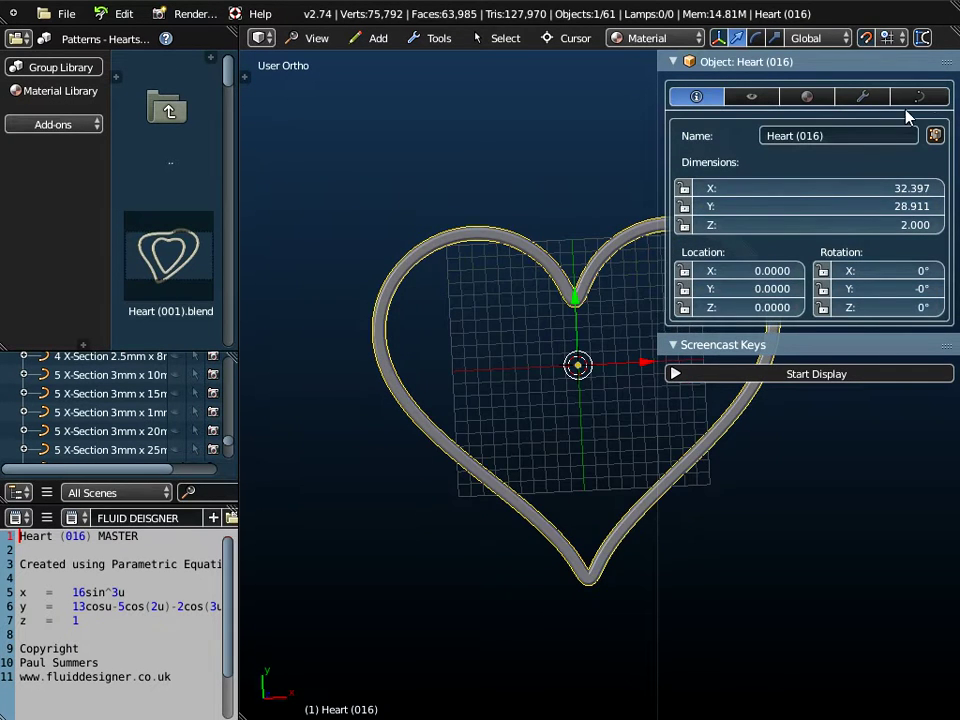
click(919, 96)
click(316, 38)
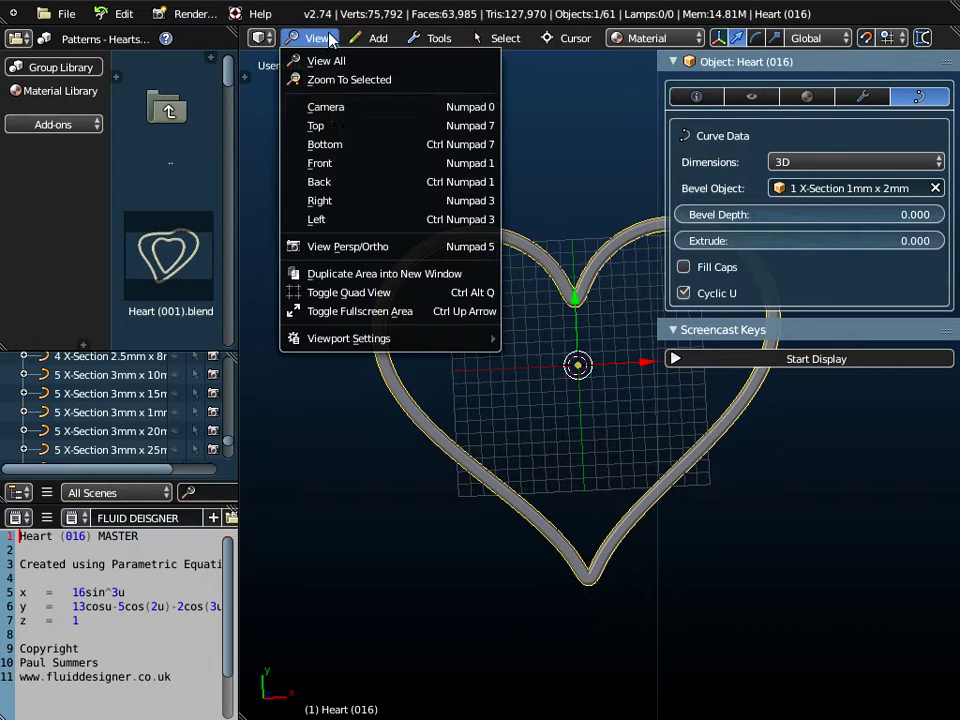
click(325, 130)
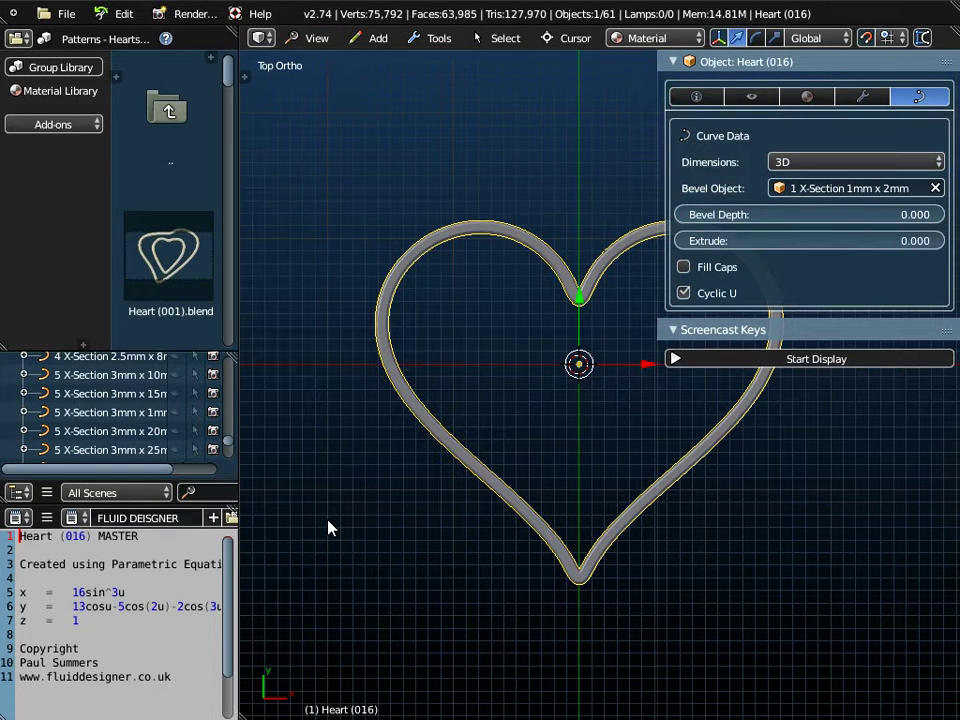
Append the Heart (001) object from the Heart (001).blend library file
click(66, 14)
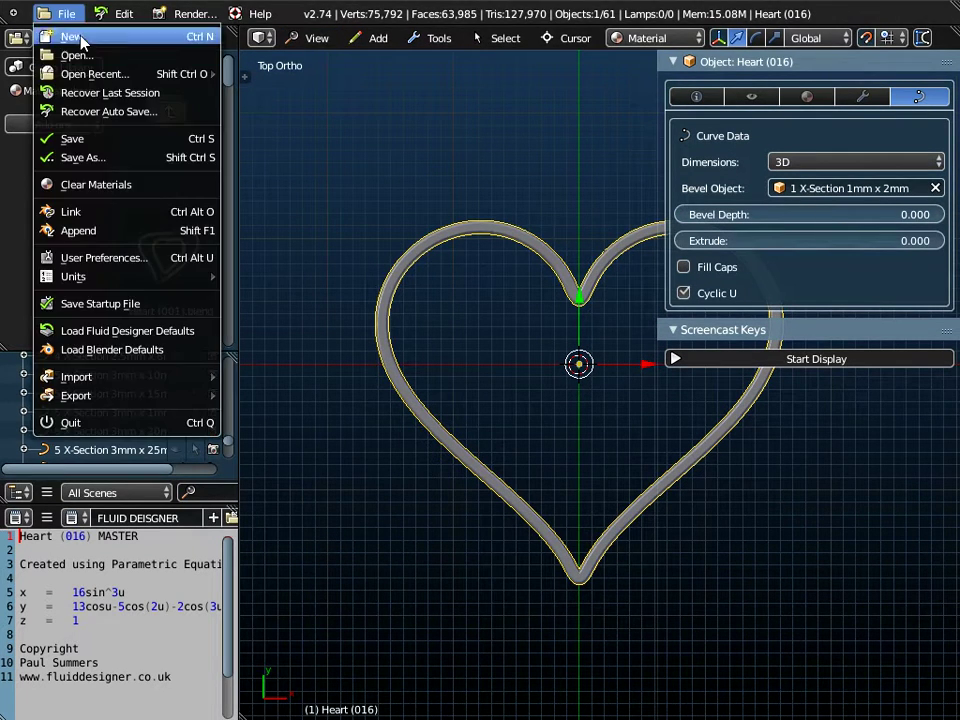
click(78, 231)
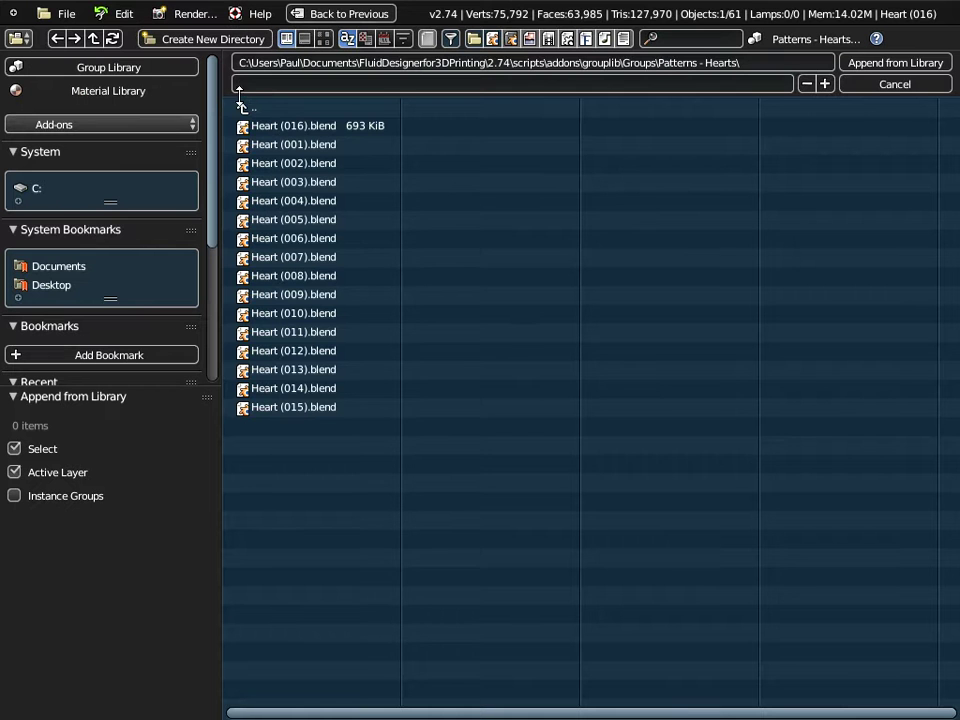
double_click(284, 148)
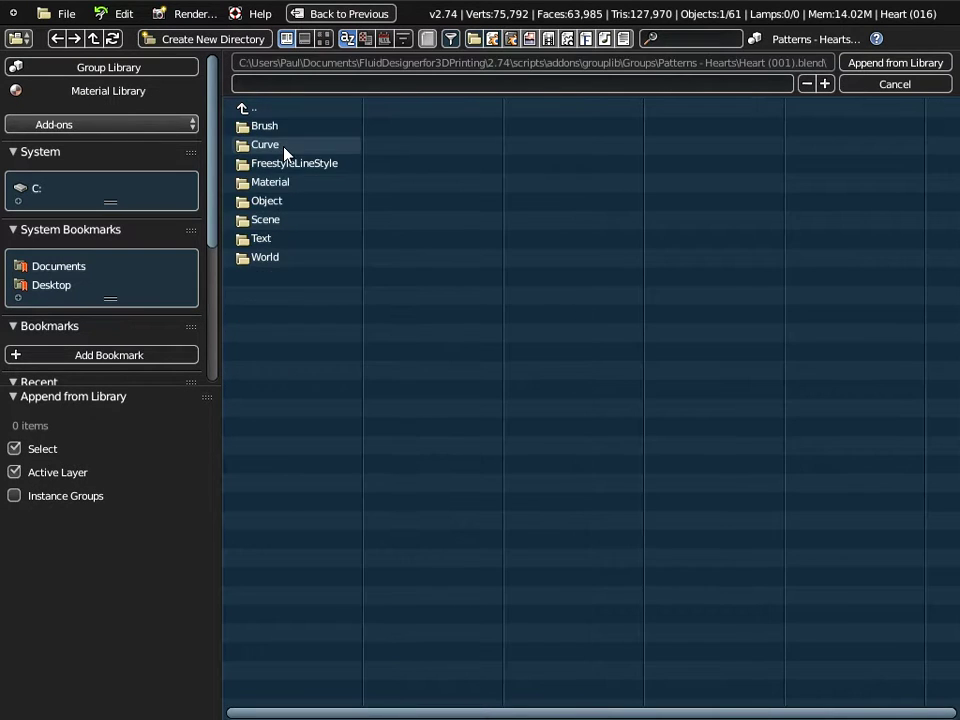
double_click(266, 203)
click(462, 651)
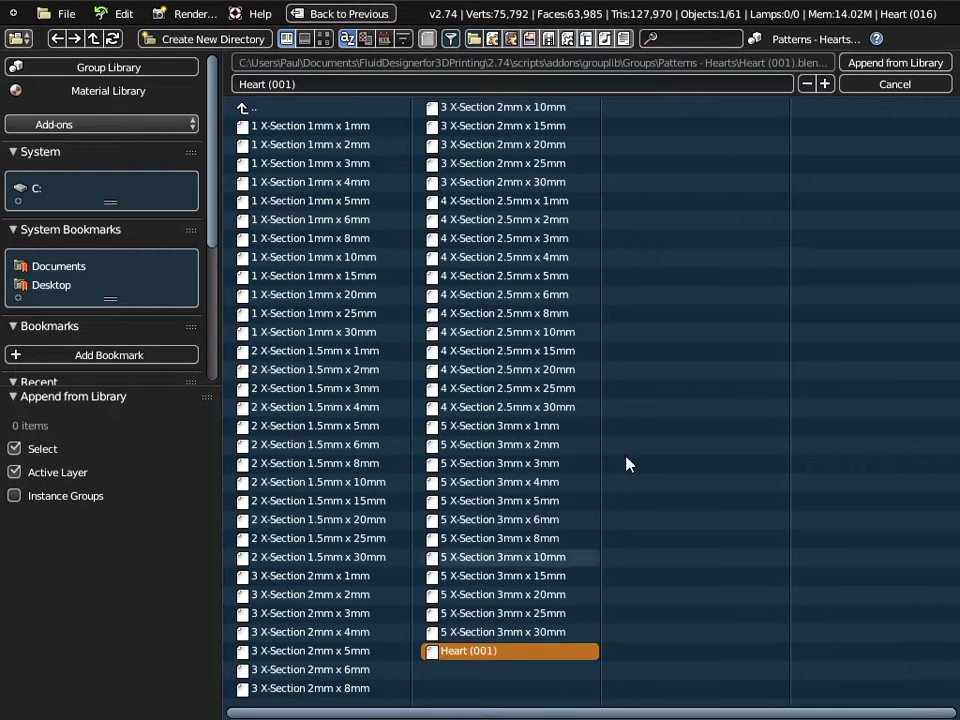
click(880, 64)
Scale the appended Heart (001) double heart down to about half its size and apply its scale
right_click(523, 386)
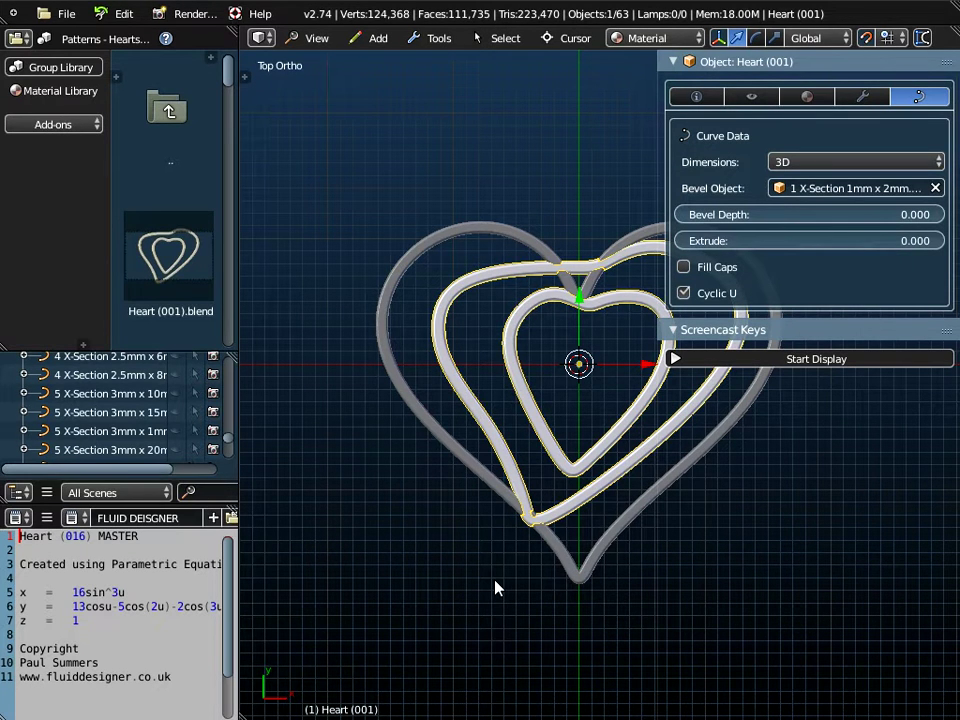
click(781, 331)
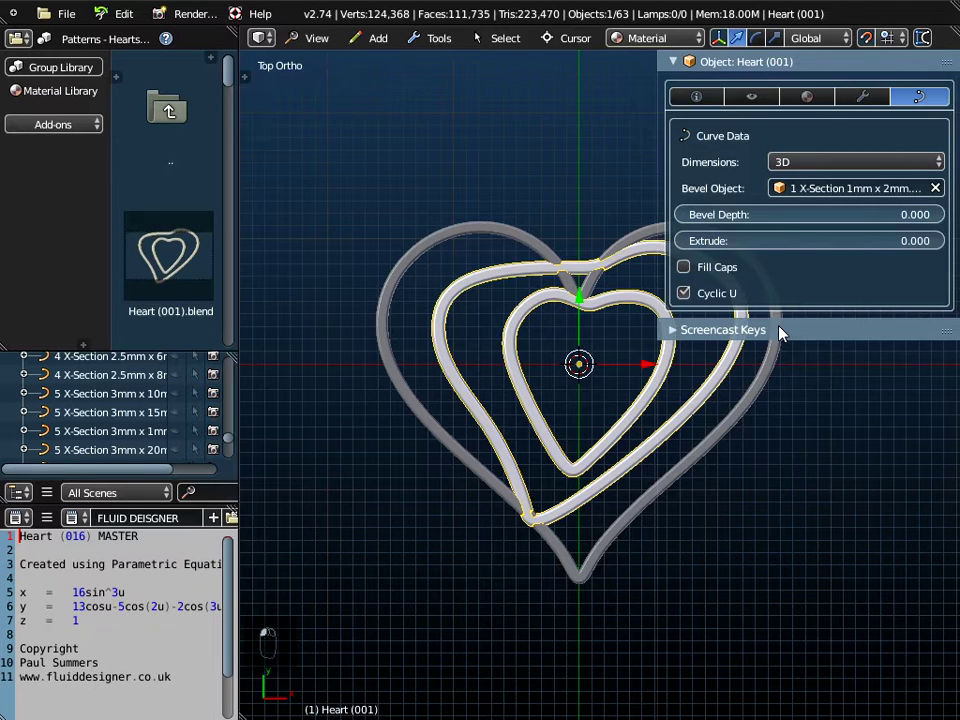
key(s)
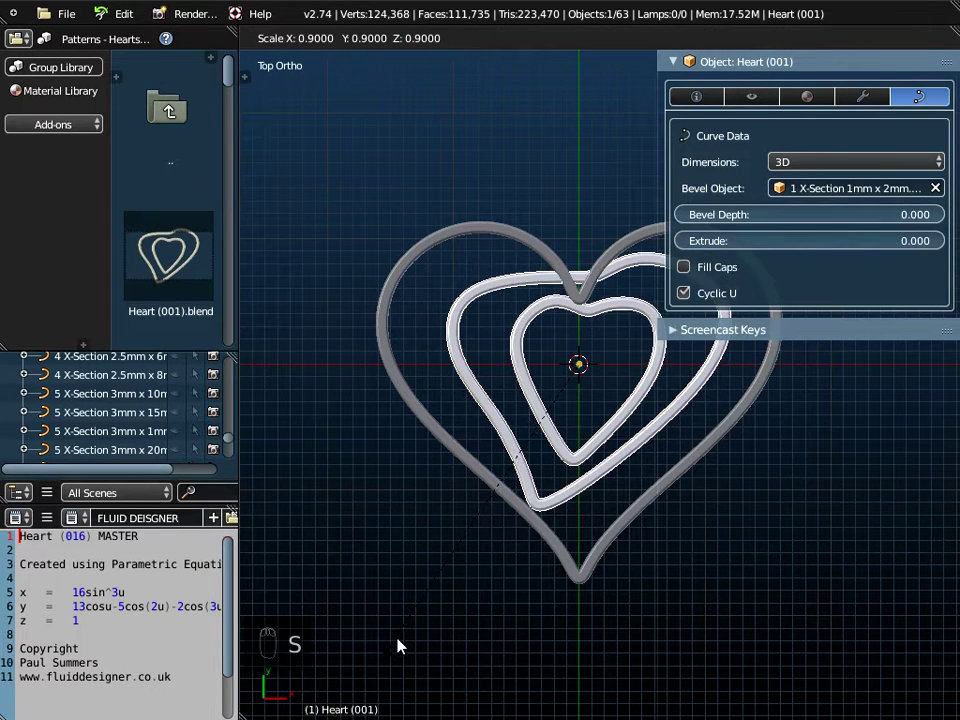
click(475, 545)
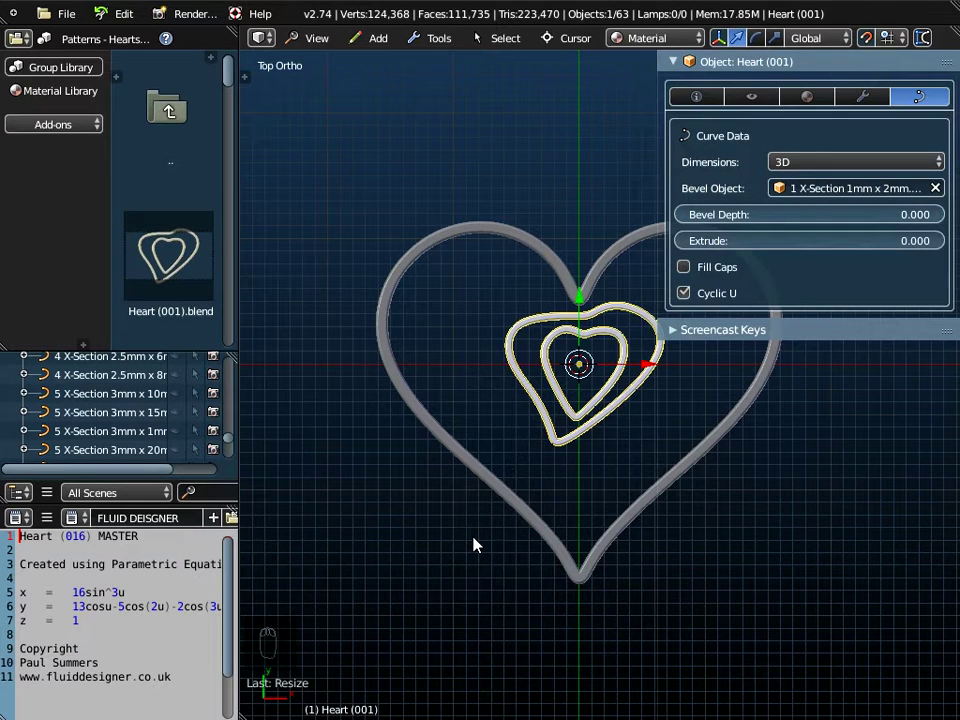
key(ctrl+a)
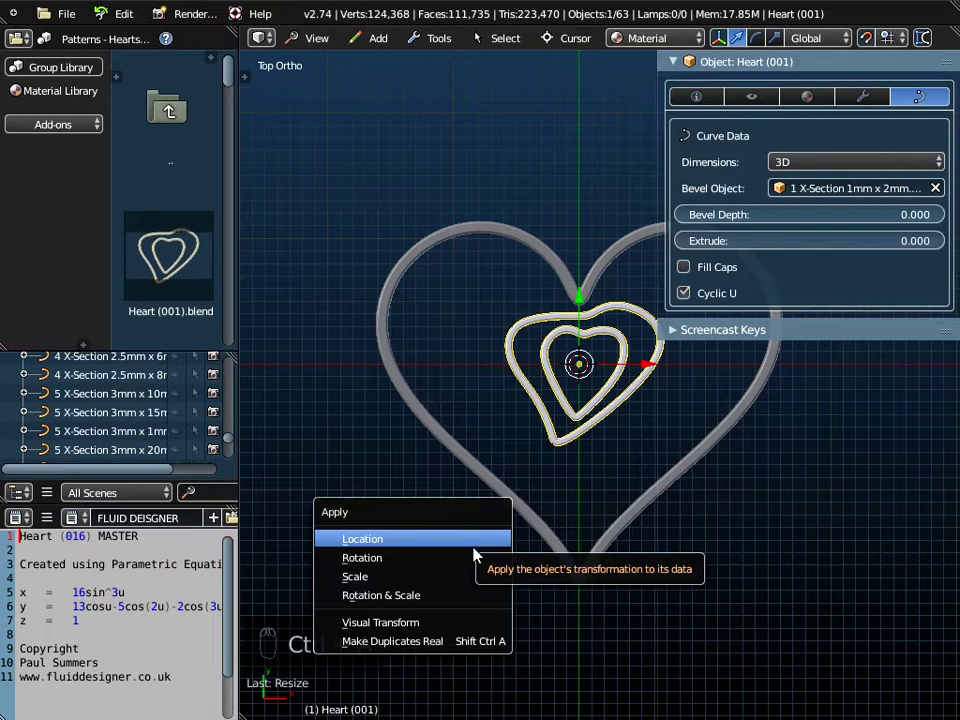
click(478, 577)
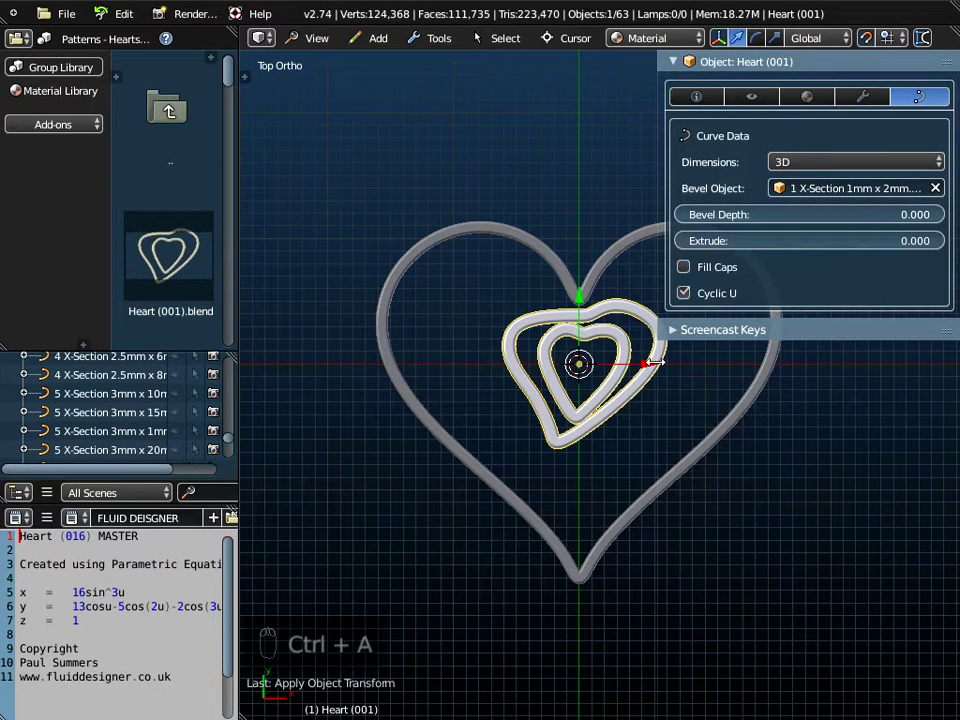
Move the double heart into the upper right lobe of the large heart and narrow the object properties area
drag(654, 362, 731, 362)
shift+middle_drag(628, 400, 528, 422)
scroll(533, 392, up, 1)
drag(563, 322, 565, 262)
click(630, 325)
drag(630, 325, 641, 321)
scroll(501, 381, up, 2)
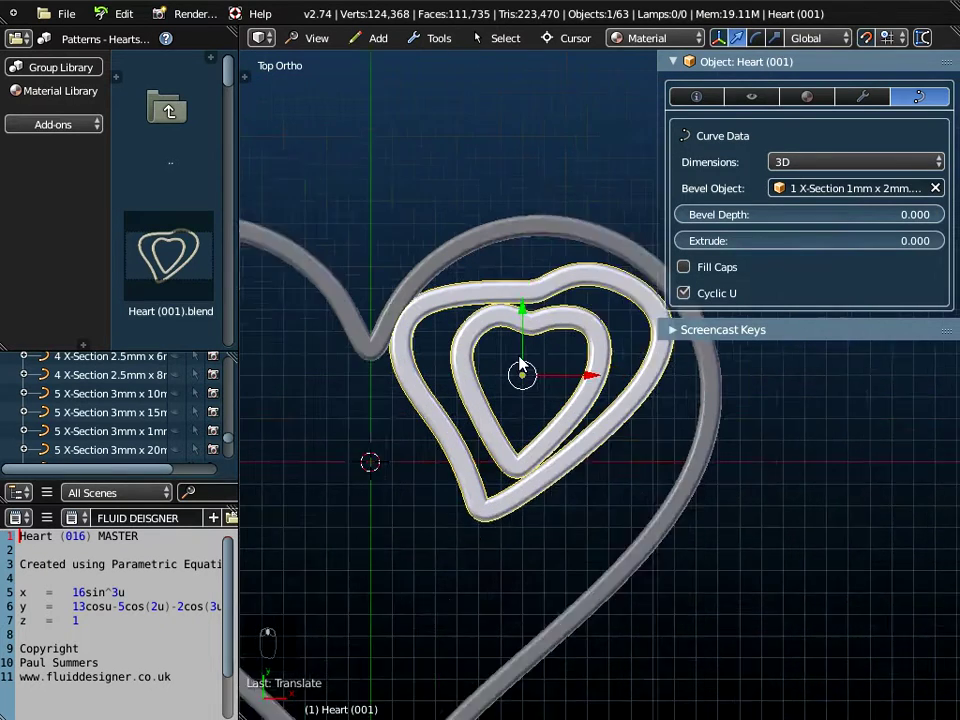
scroll(521, 366, up, 1)
scroll(517, 330, up, 3)
scroll(518, 353, up, 1)
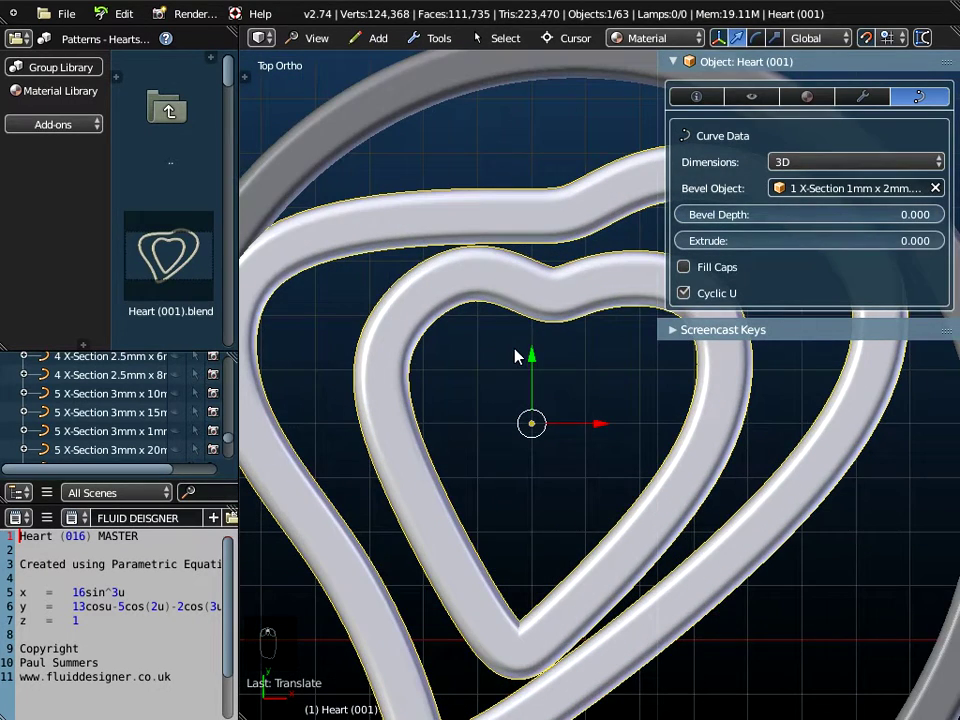
scroll(566, 418, down, 2)
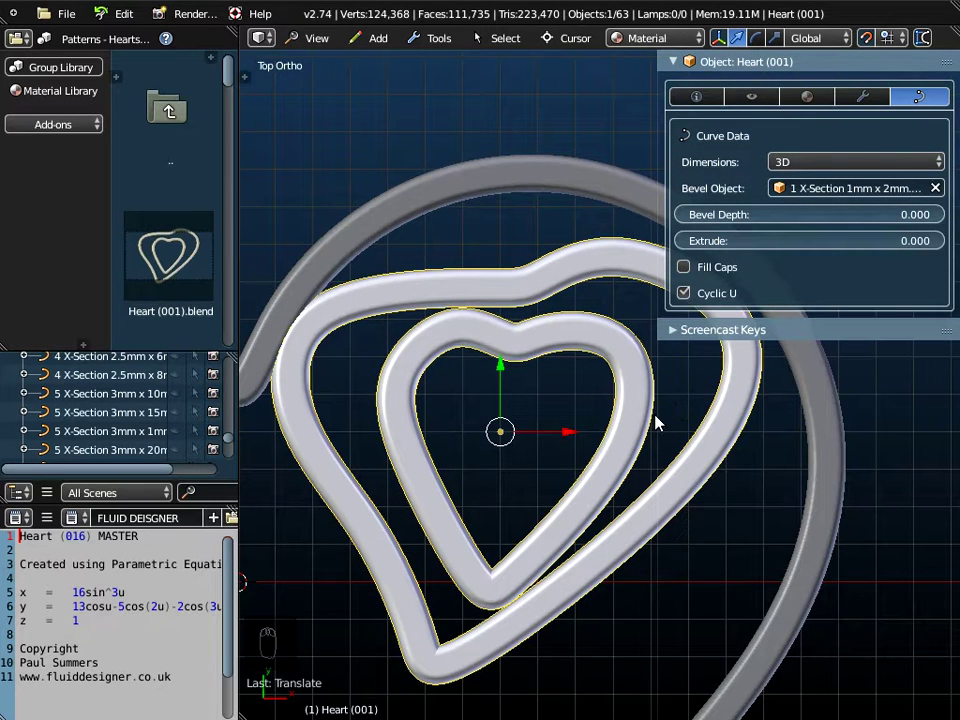
drag(654, 437, 810, 420)
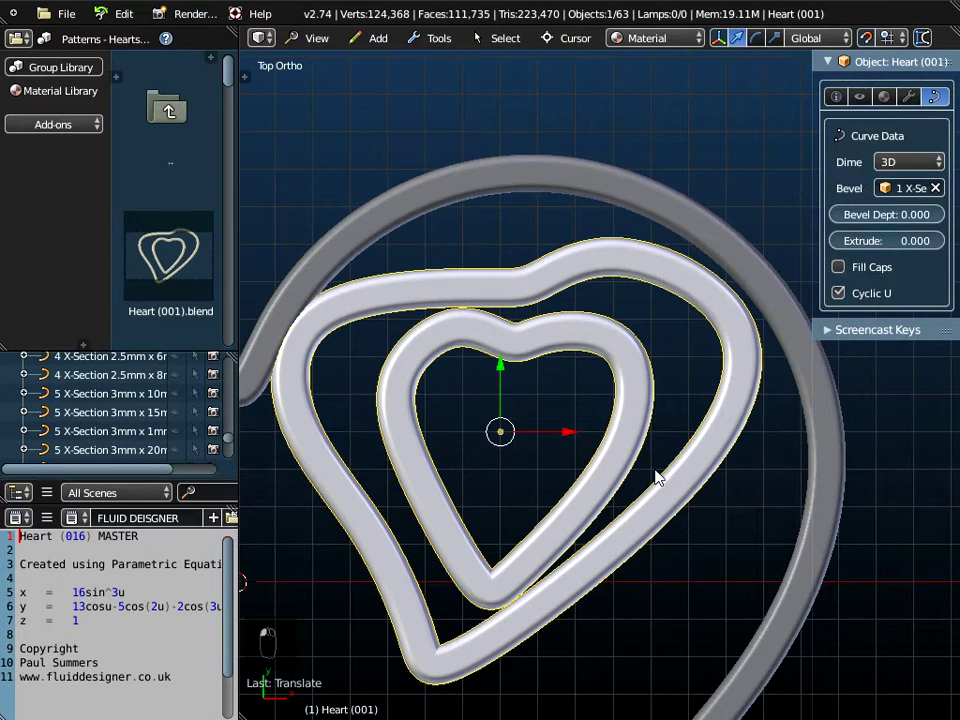
Enlarge the double heart by about 10% inside the right lobe and apply its scale
scroll(655, 469, down, 2)
shift+middle_drag(655, 471, 664, 429)
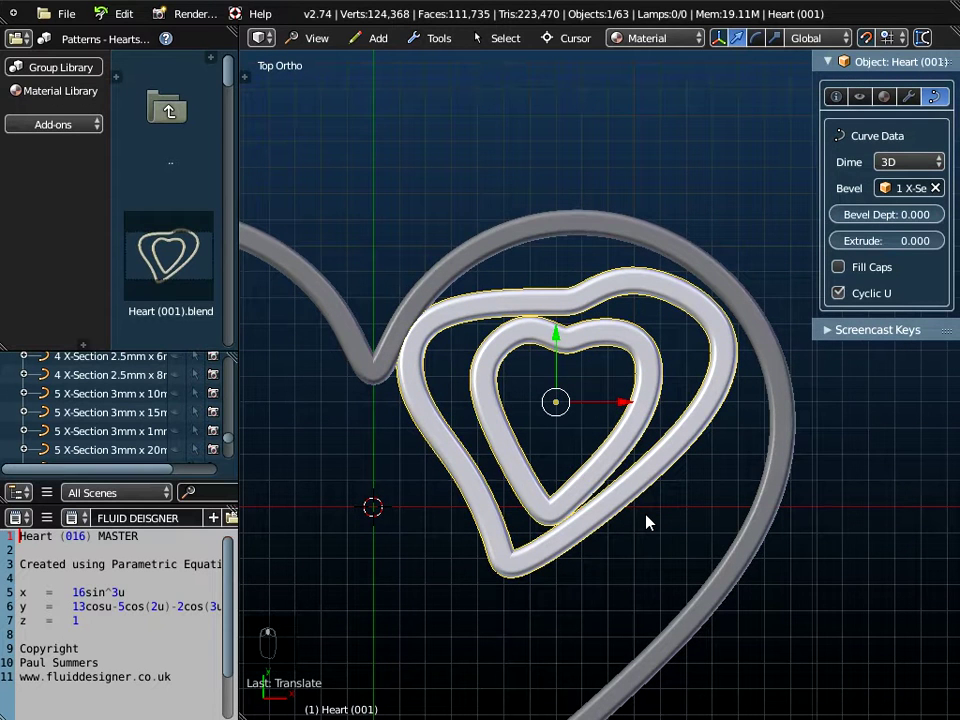
key(s)
click(651, 535)
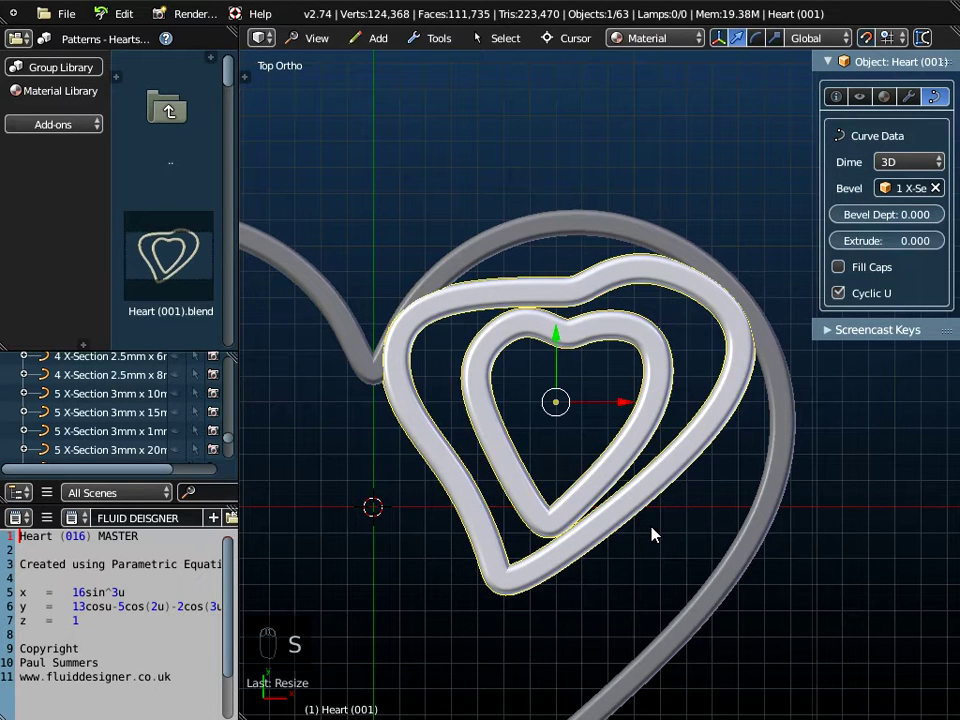
key(ctrl+a)
click(651, 535)
shift+middle_drag(596, 540, 613, 497)
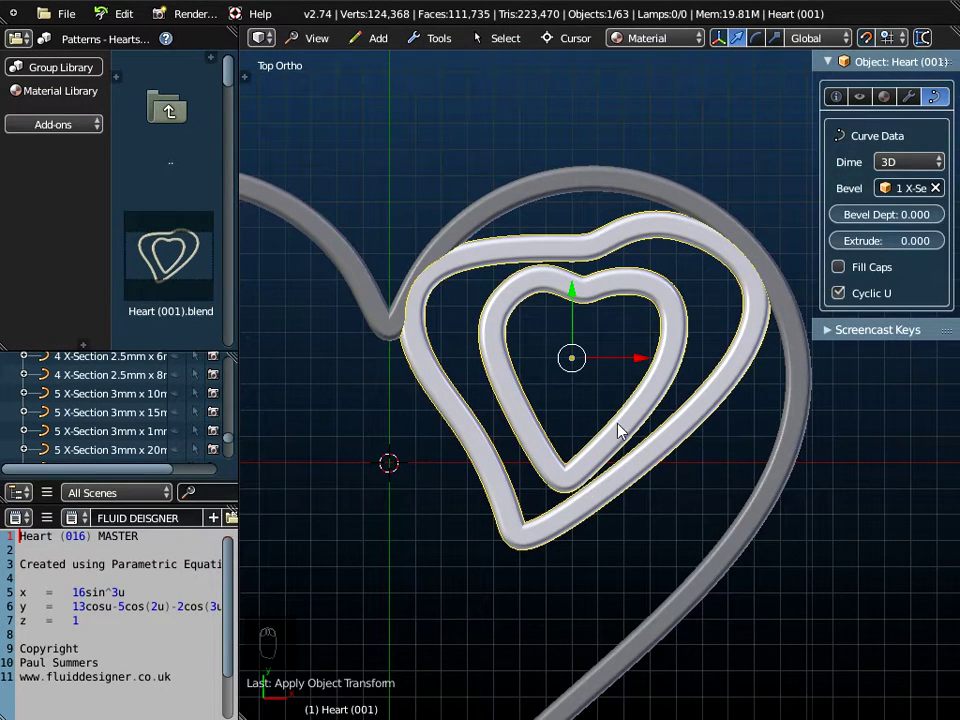
scroll(542, 416, down, 2)
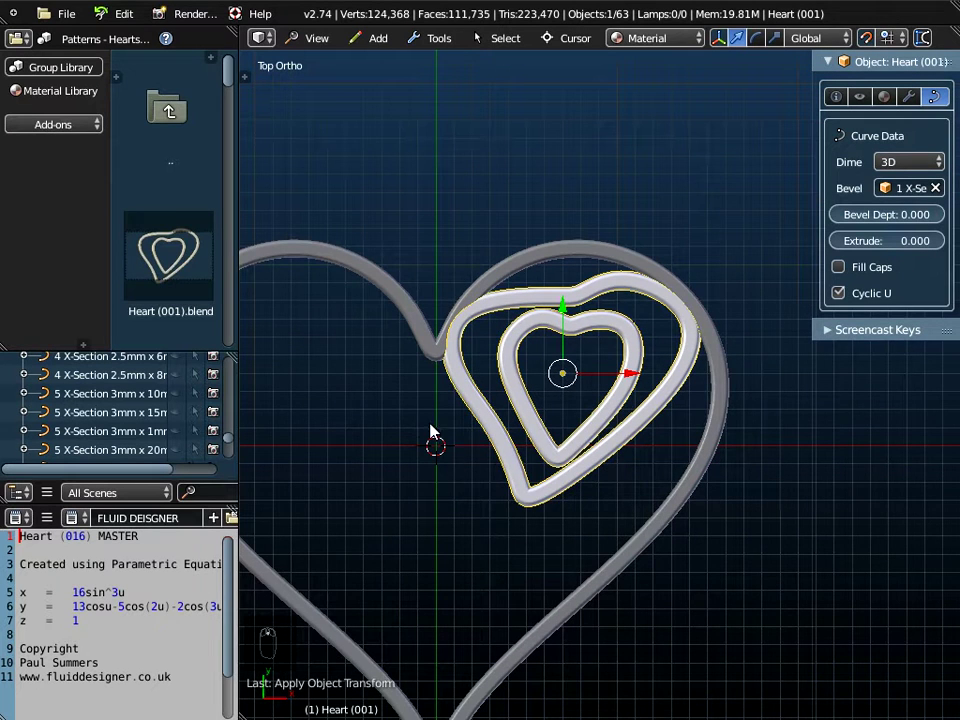
shift+middle_drag(527, 557, 581, 494)
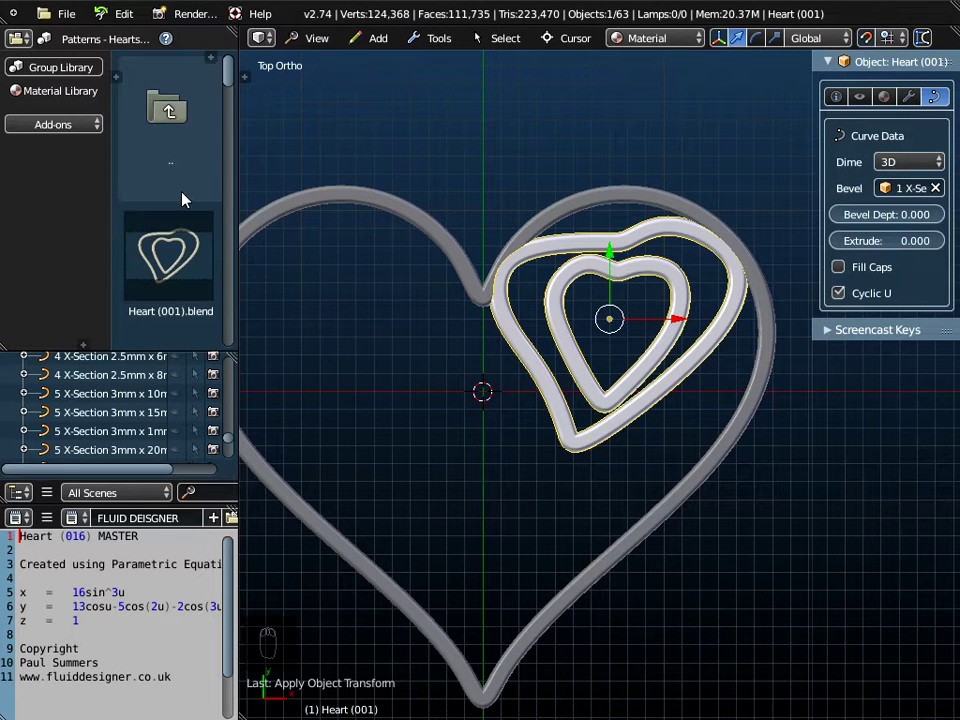
Choose the next heart pattern from the library and append the Heart (003) object from Heart (003).blend
scroll(183, 210, down, 3)
scroll(183, 212, down, 4)
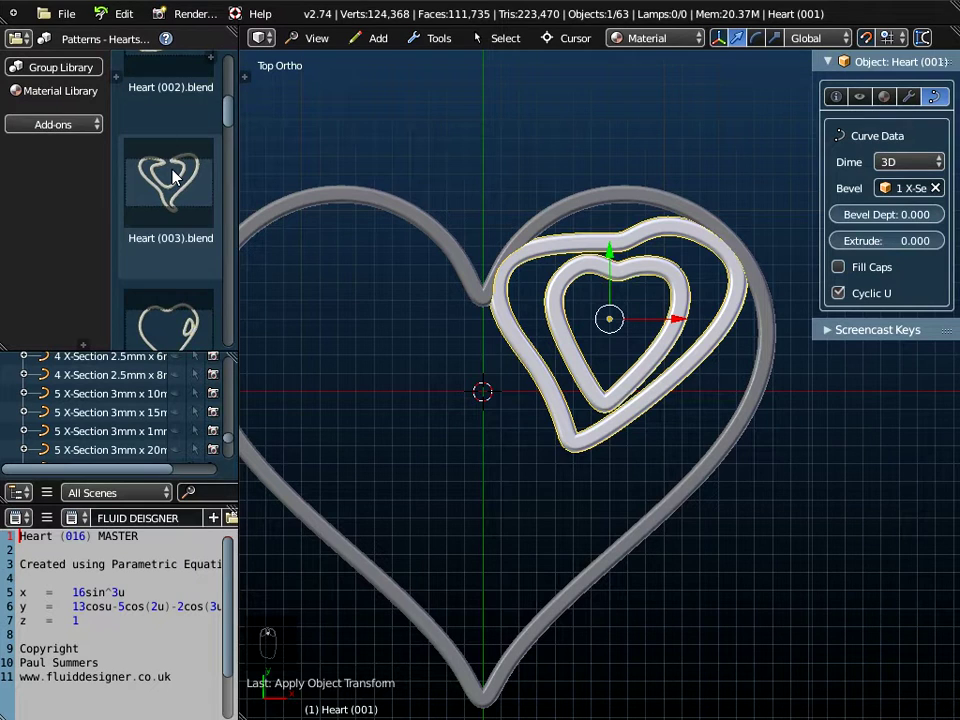
click(64, 14)
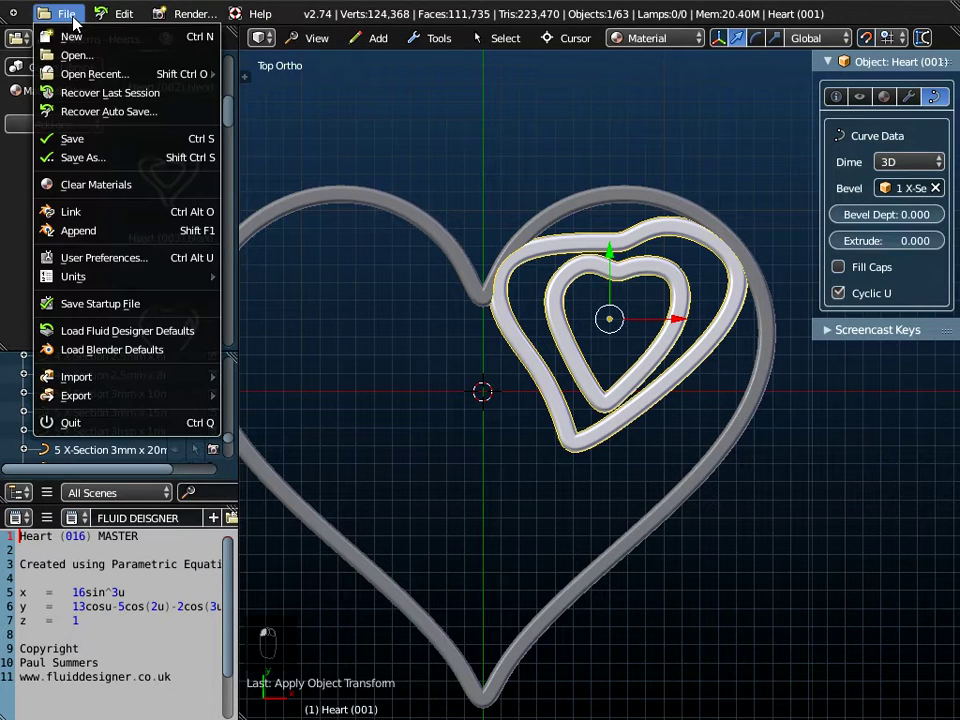
click(76, 230)
click(243, 110)
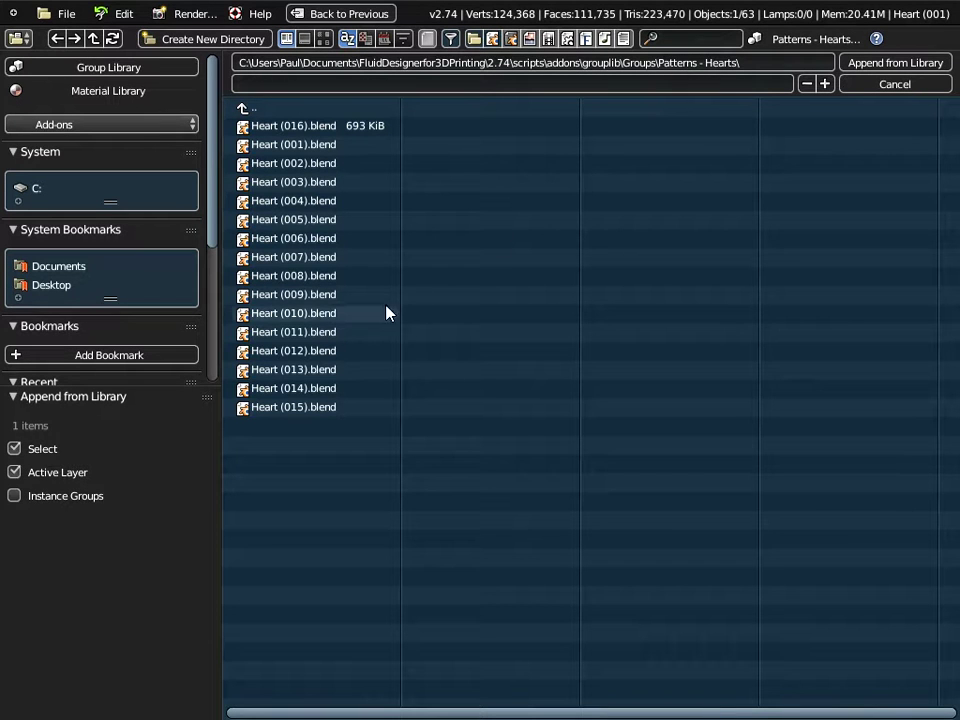
click(306, 182)
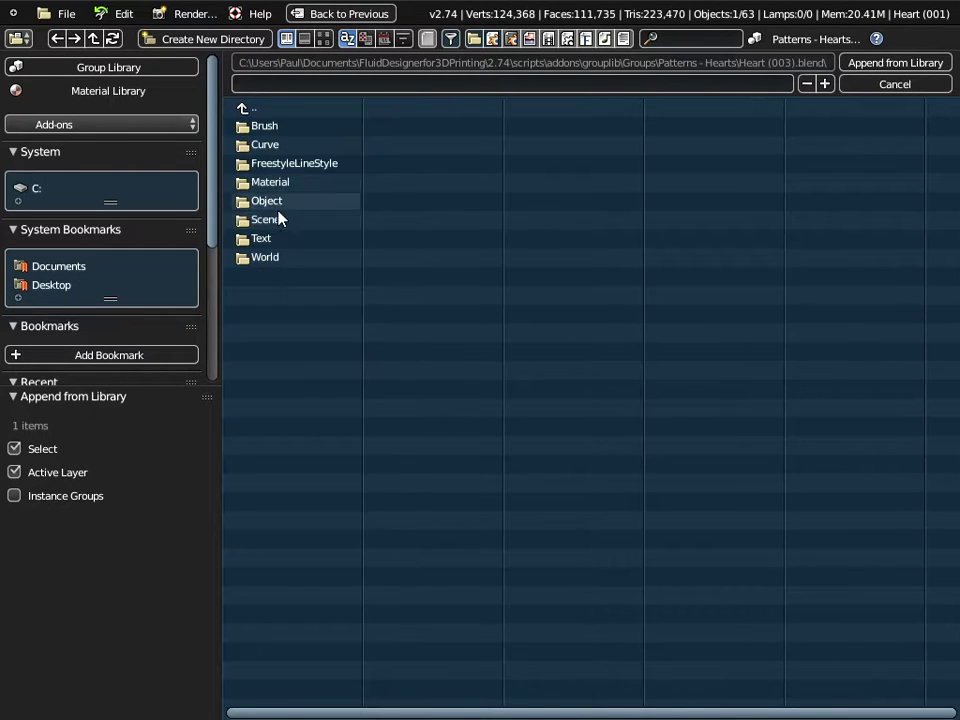
click(267, 201)
click(455, 651)
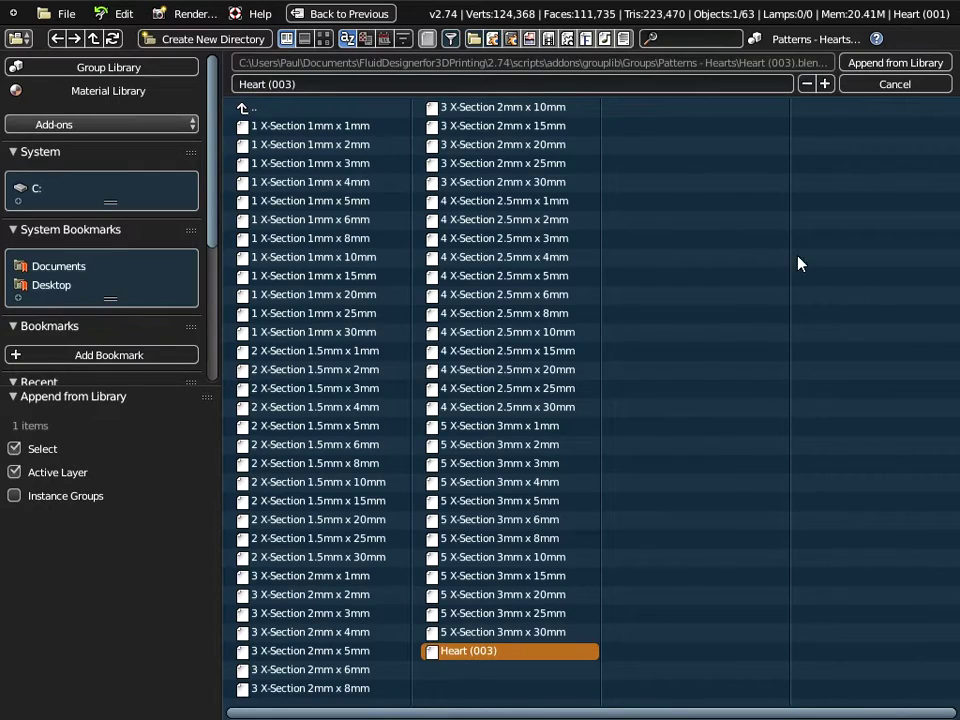
click(878, 64)
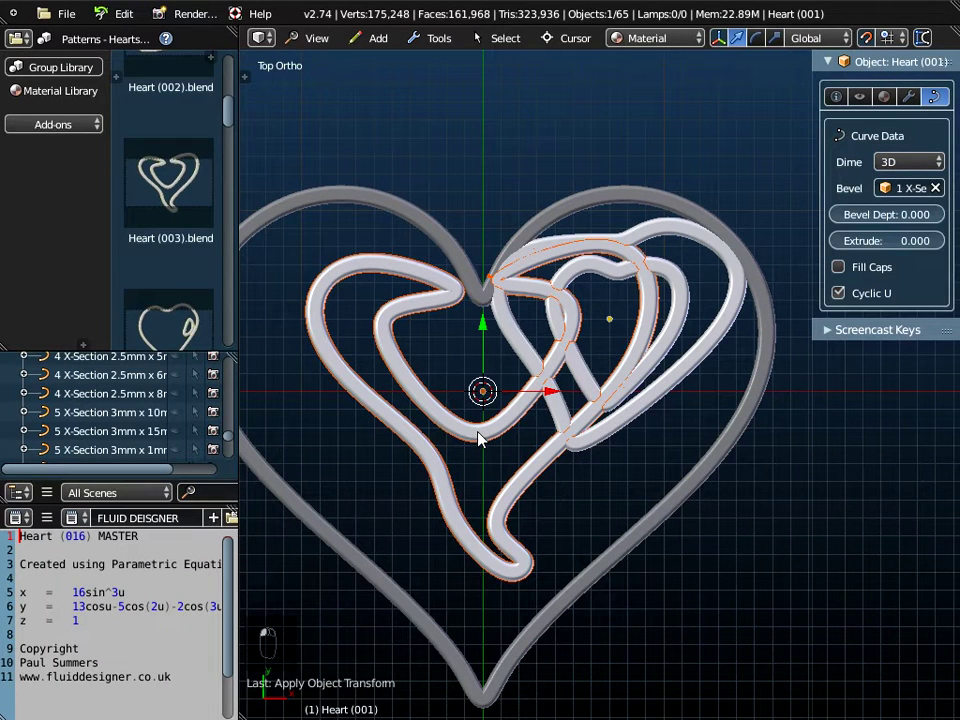
Scale the Heart (003) pattern to 0.6 with its scale applied, and move it down into the large heart's lower point
key(s)
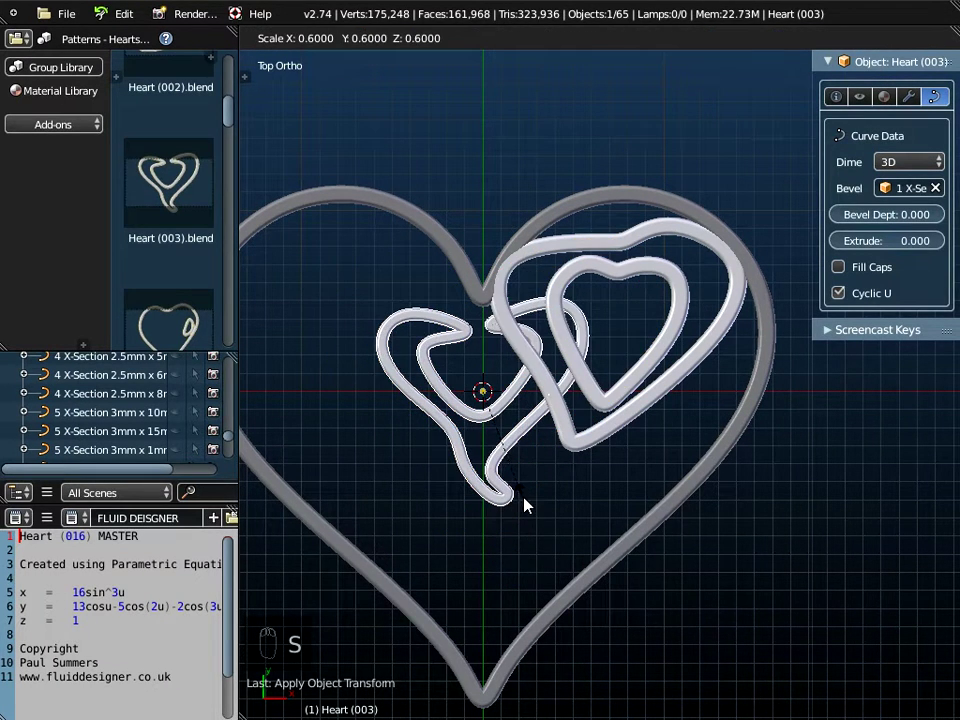
click(522, 503)
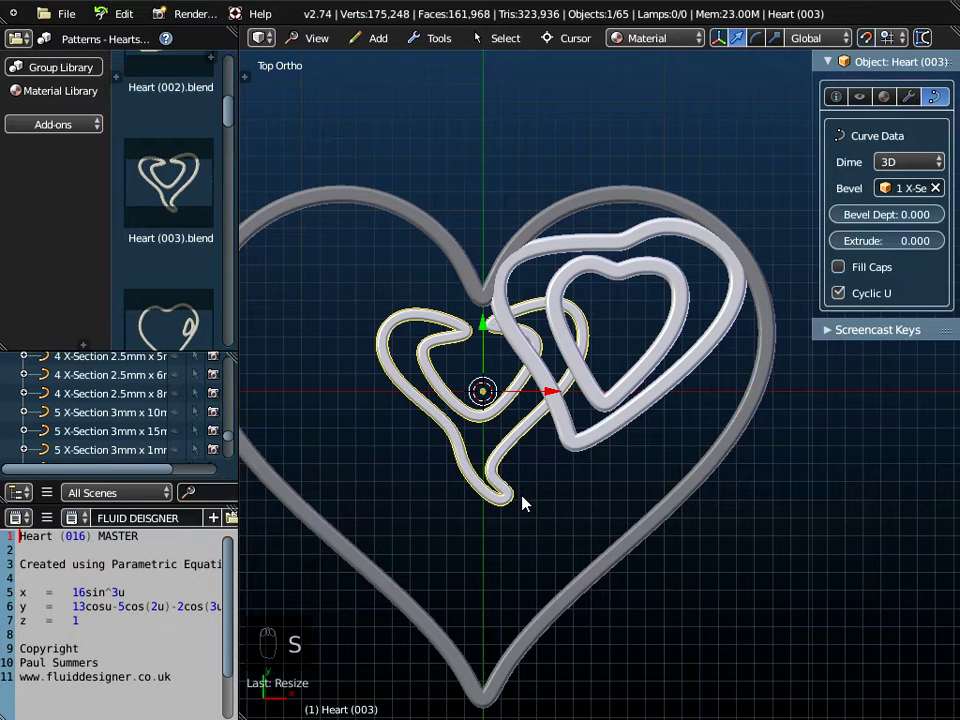
key(ctrl+a)
click(522, 497)
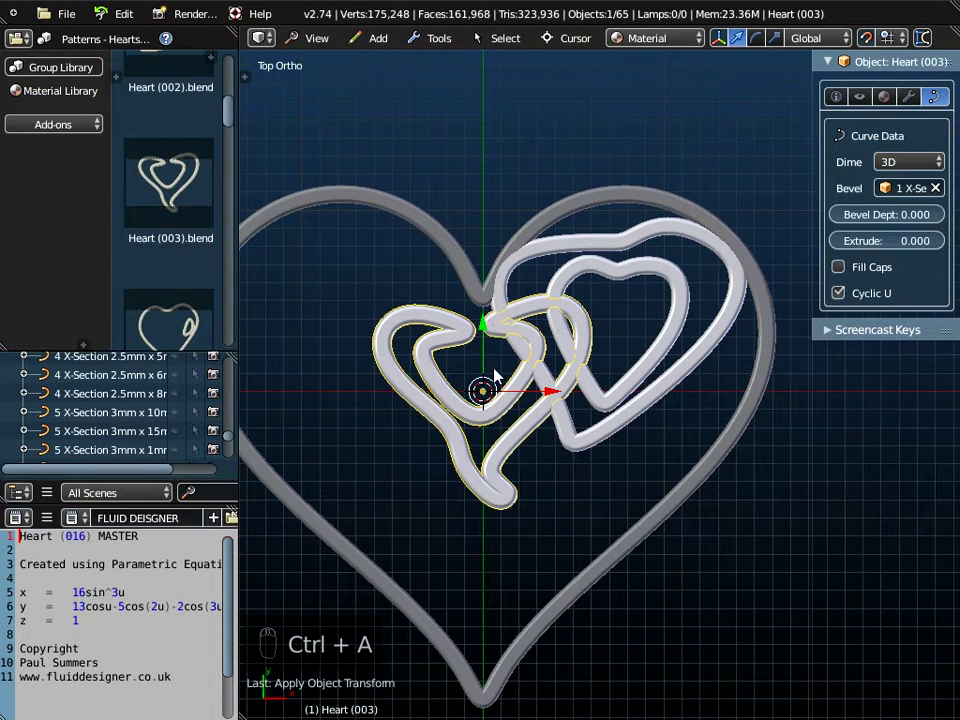
drag(482, 328, 496, 505)
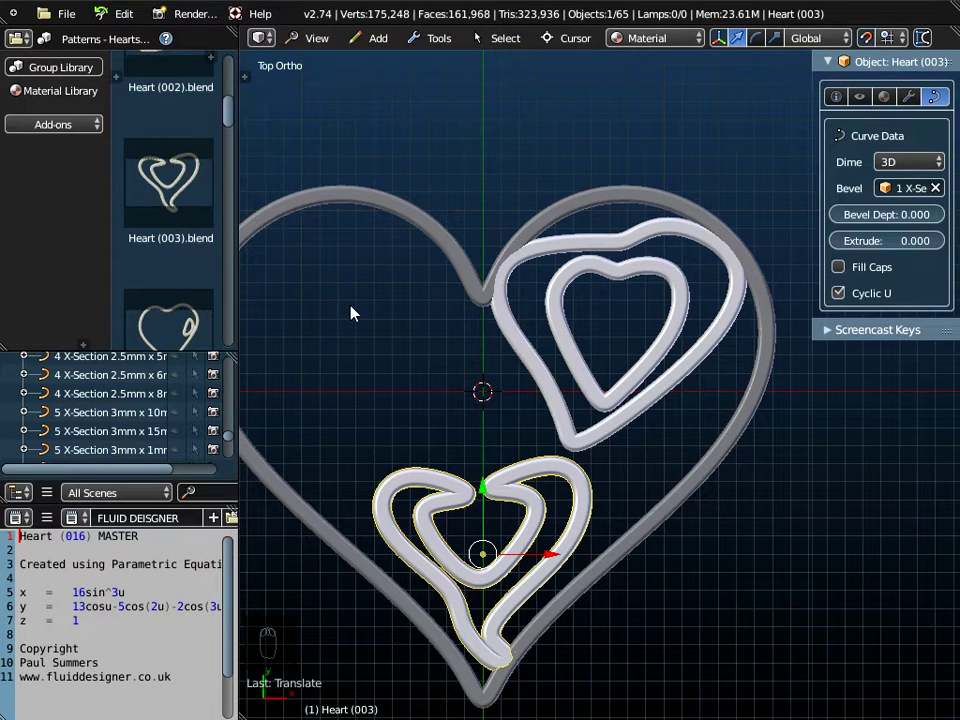
Append the Heart (012) object from Heart (012).blend in the Patterns - Hearts library
click(75, 16)
click(93, 234)
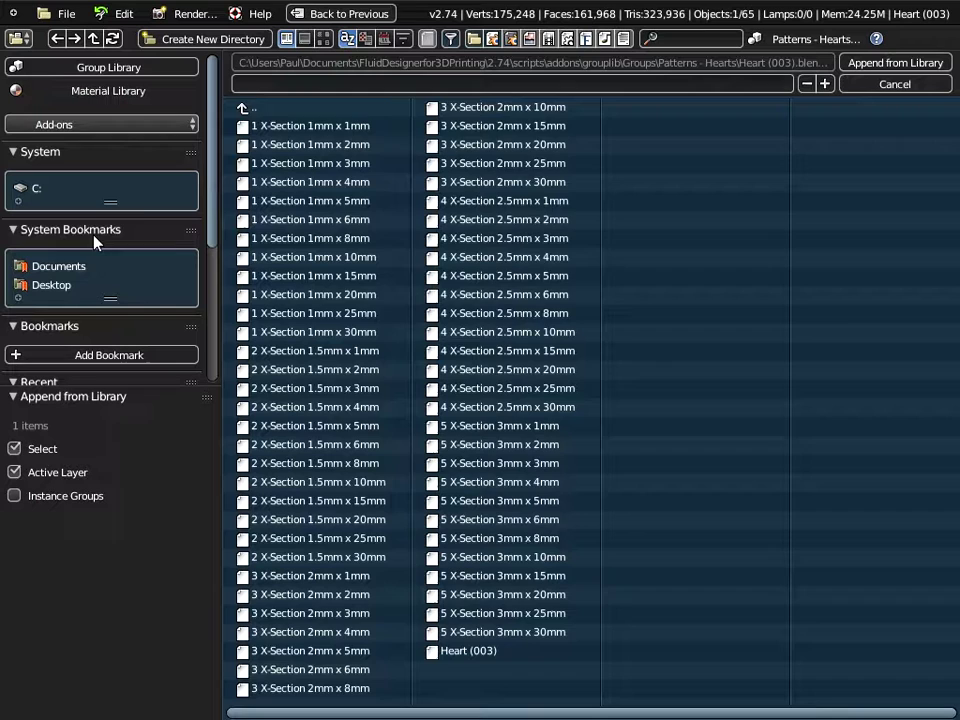
click(244, 110)
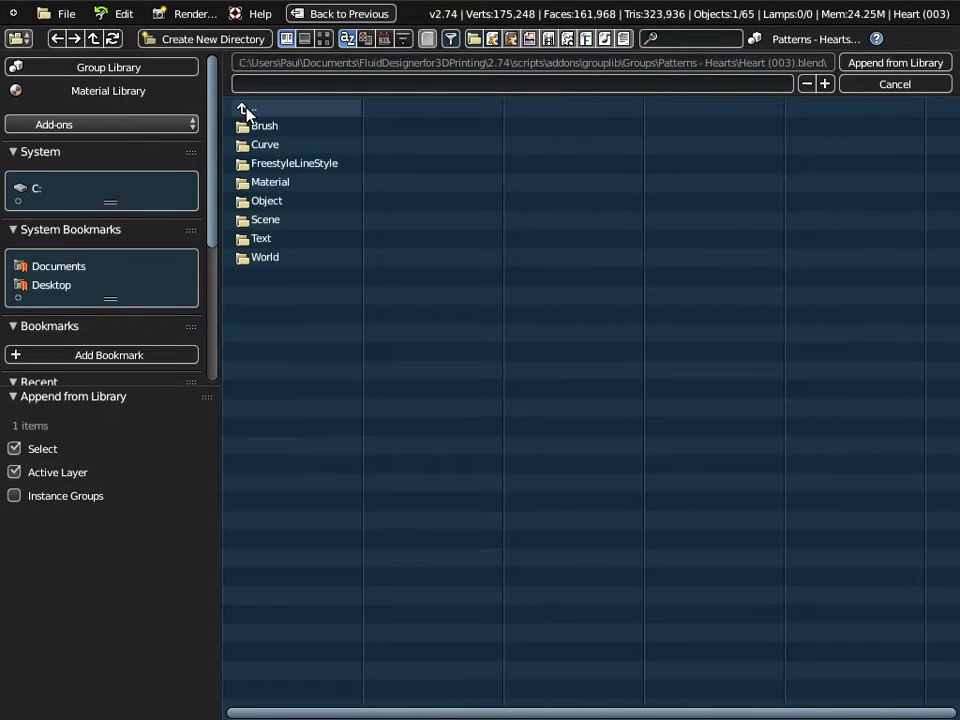
click(244, 110)
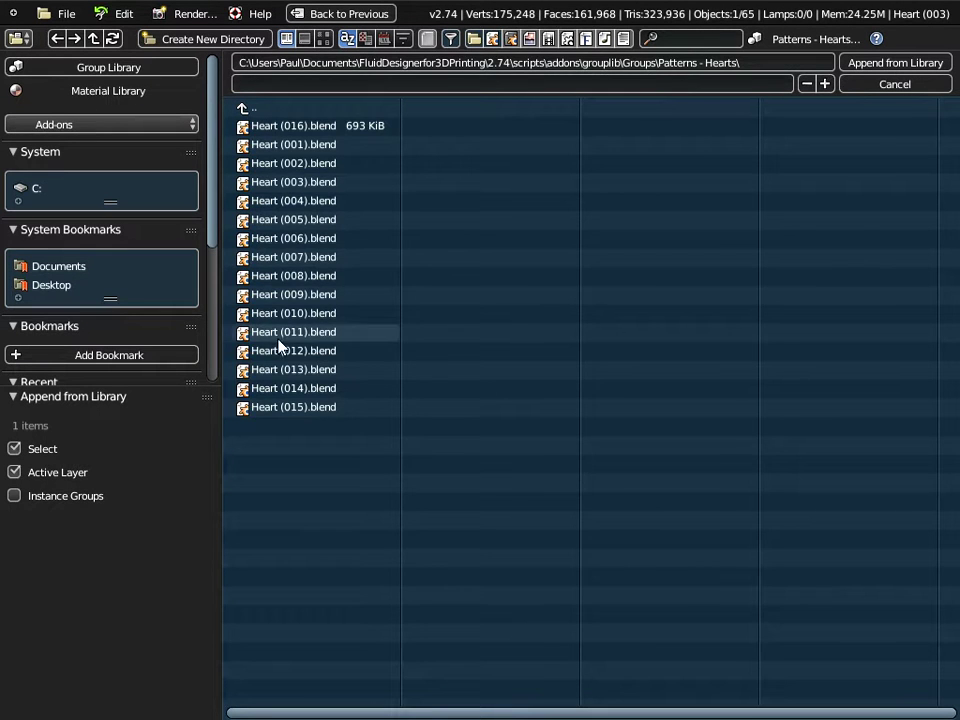
click(255, 351)
click(274, 200)
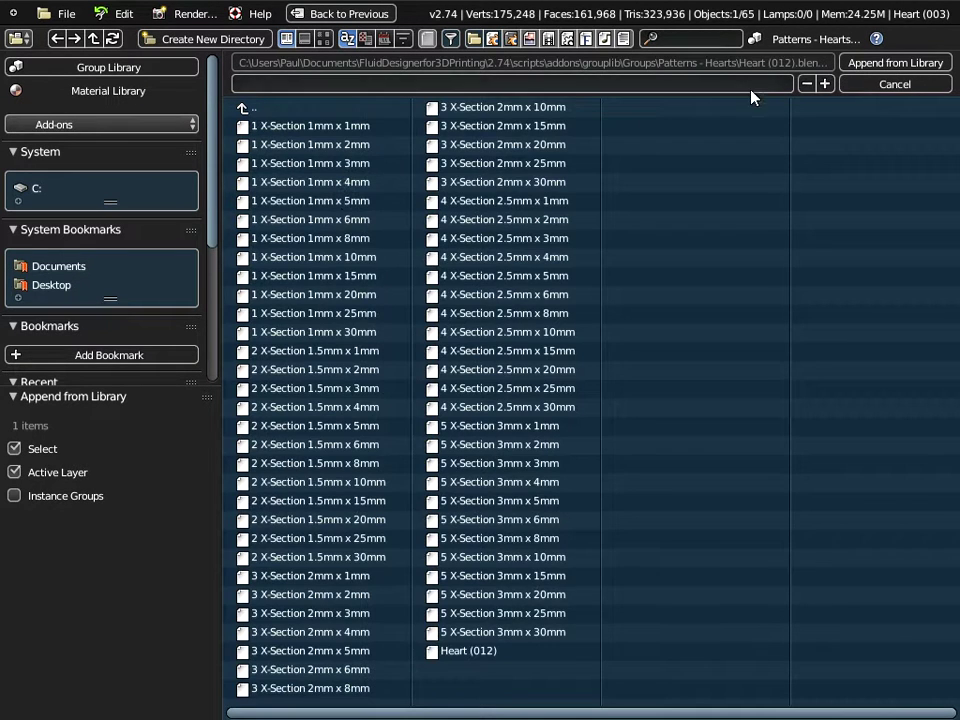
click(468, 651)
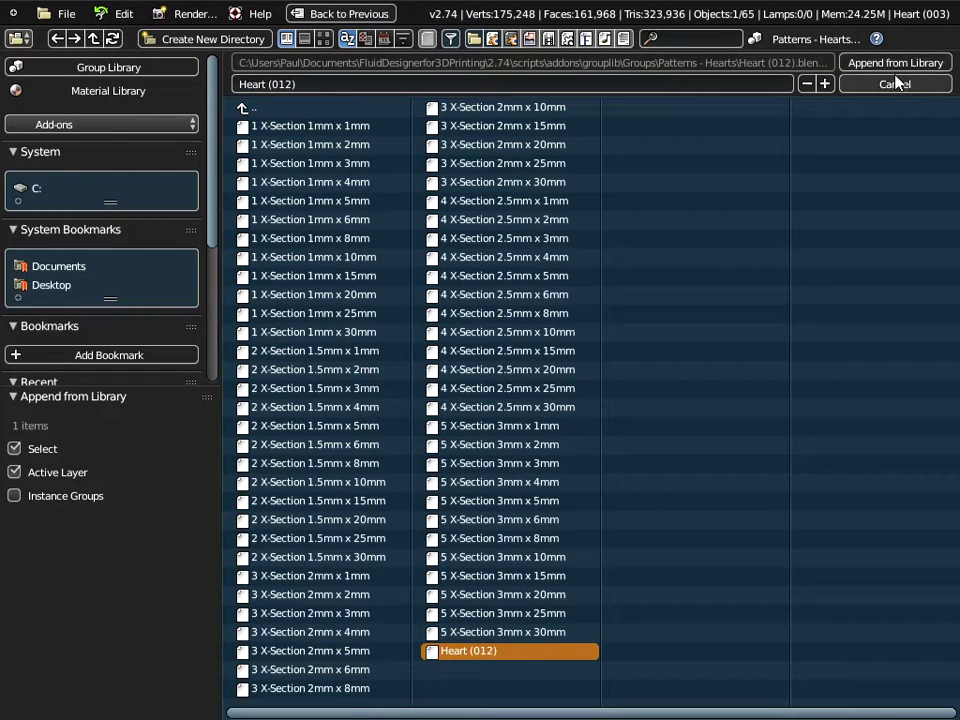
click(895, 62)
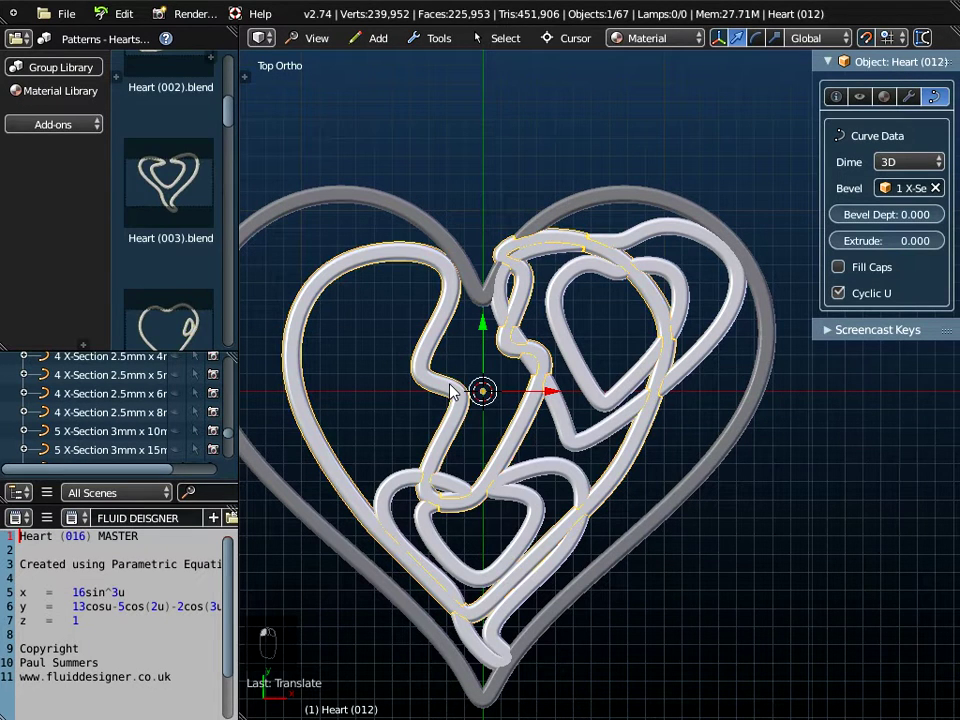
Scale the Heart (012) broken heart to 0.5 and apply its scale
key(s)
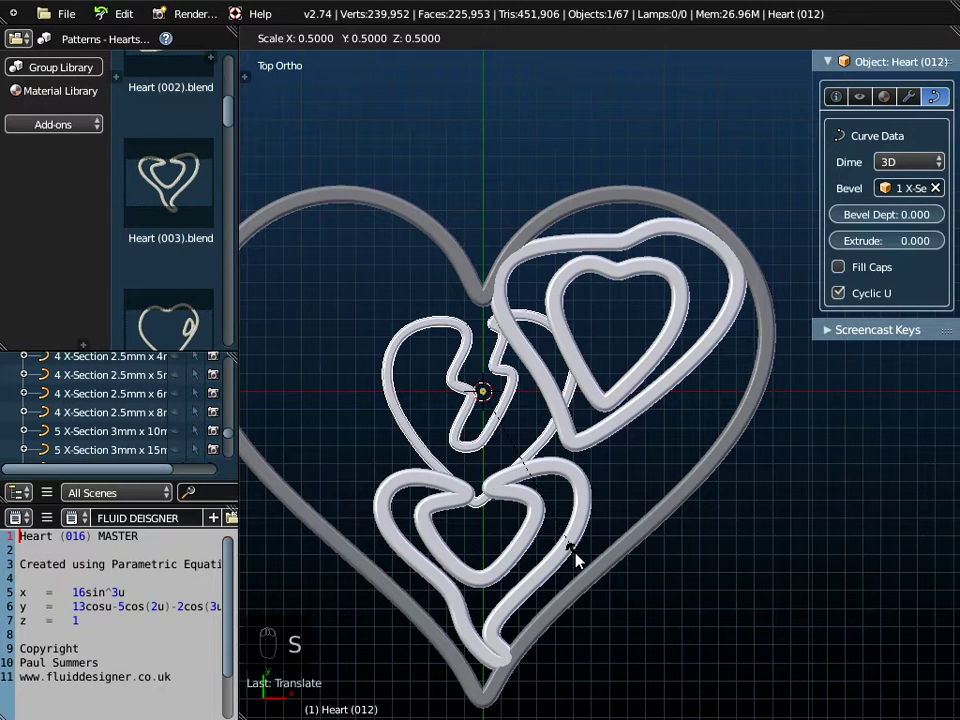
click(575, 565)
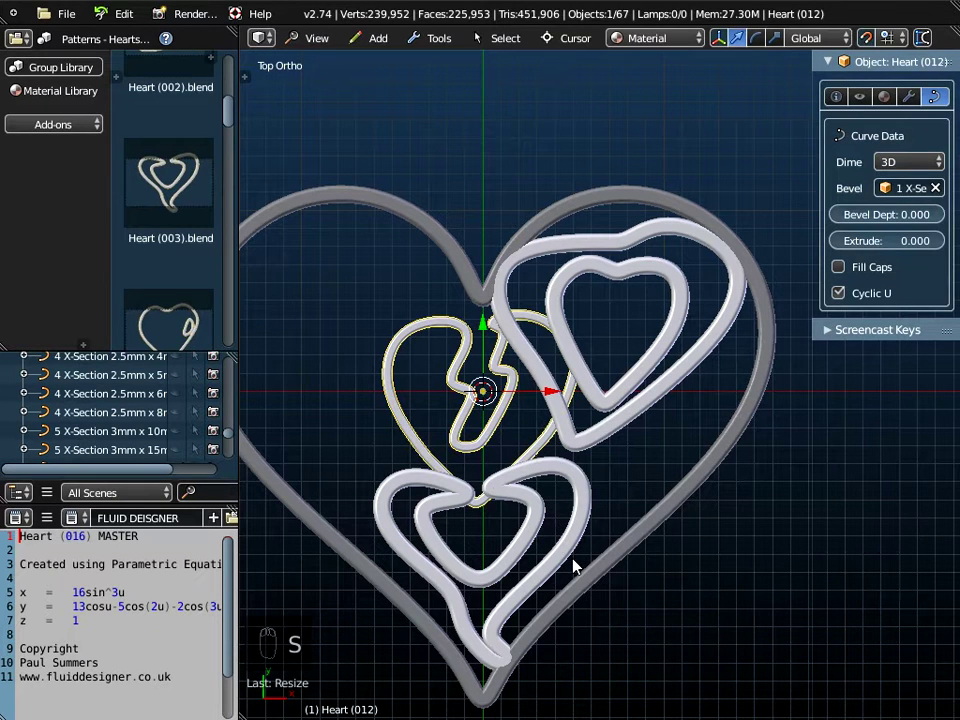
key(ctrl+a)
click(575, 565)
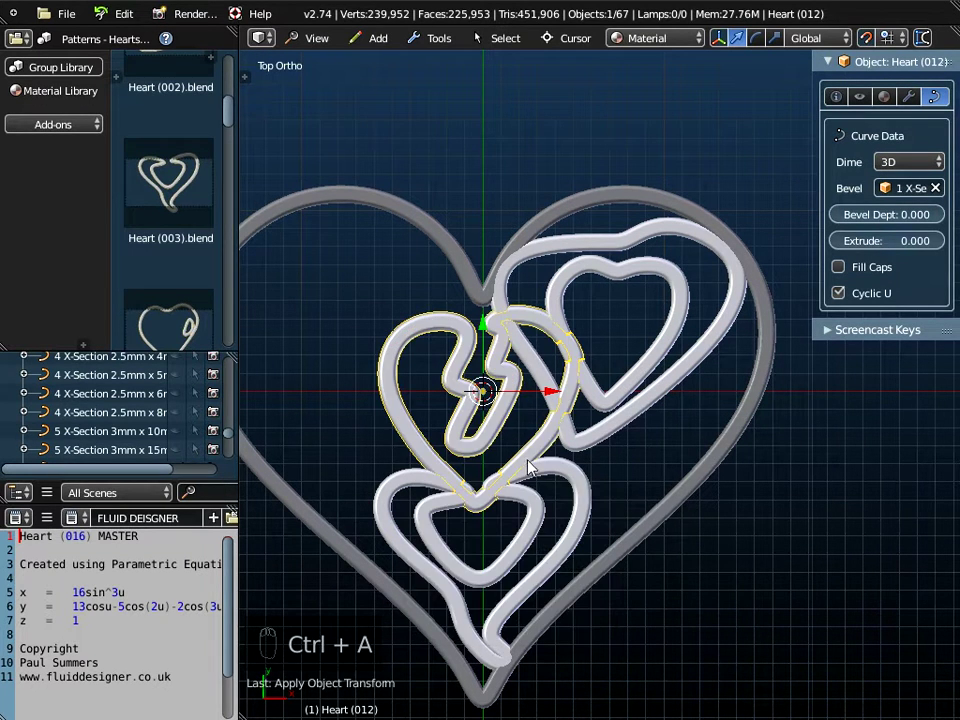
Move the broken heart into the upper left lobe of the large heart
key(g)
click(450, 375)
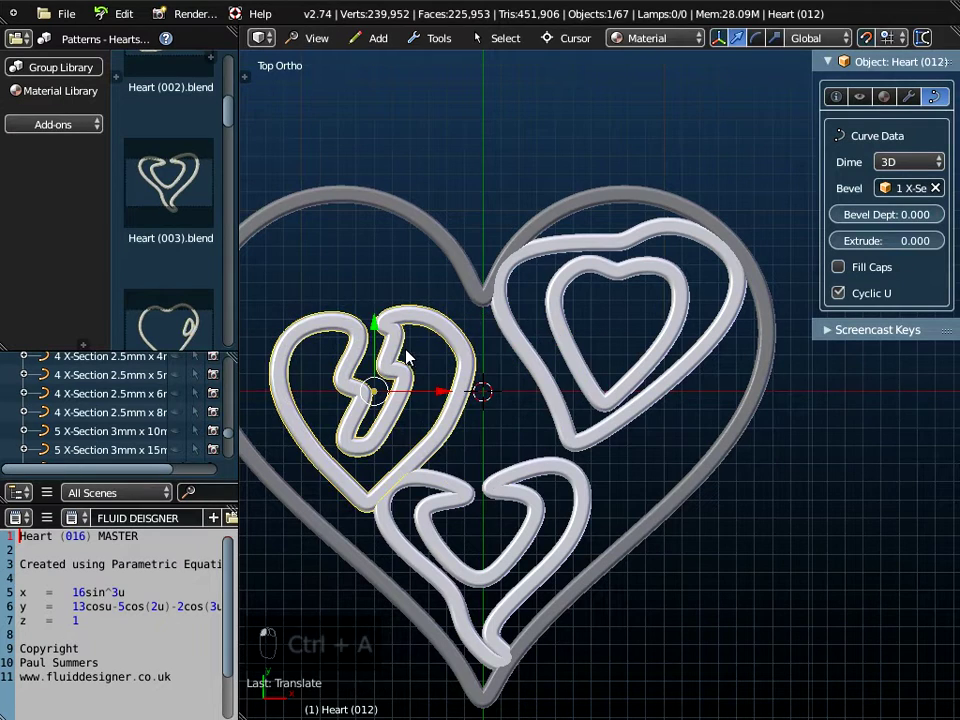
key(g)
key(y)
click(380, 258)
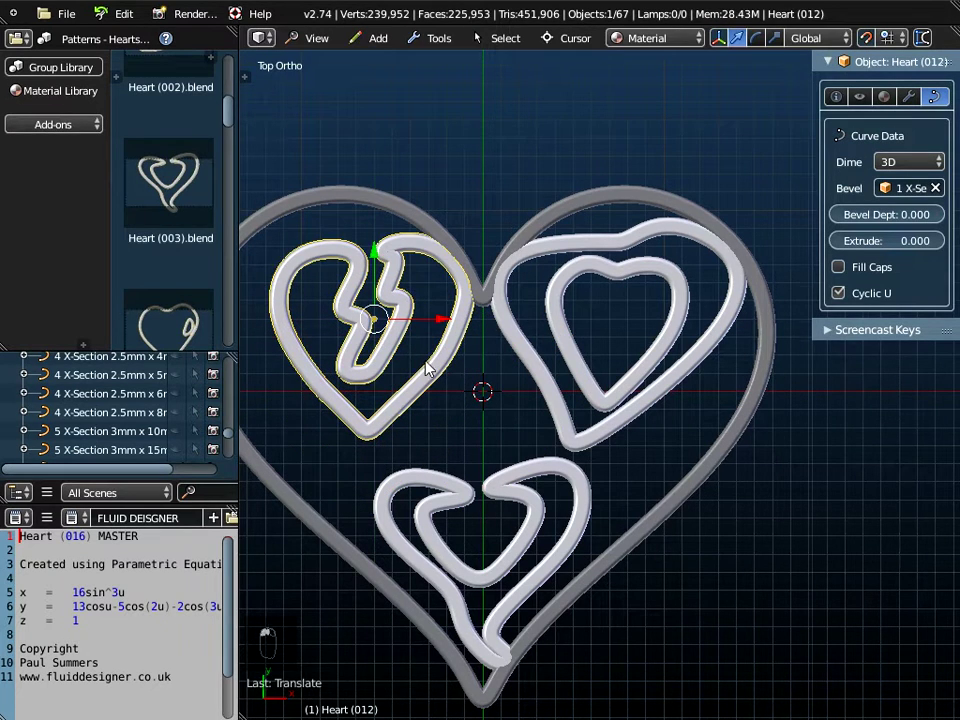
shift+middle_drag(418, 364, 497, 403)
key(g)
click(497, 369)
Enlarge the broken heart by a factor of 1.2 inside the left lobe and apply its scale
key(s)
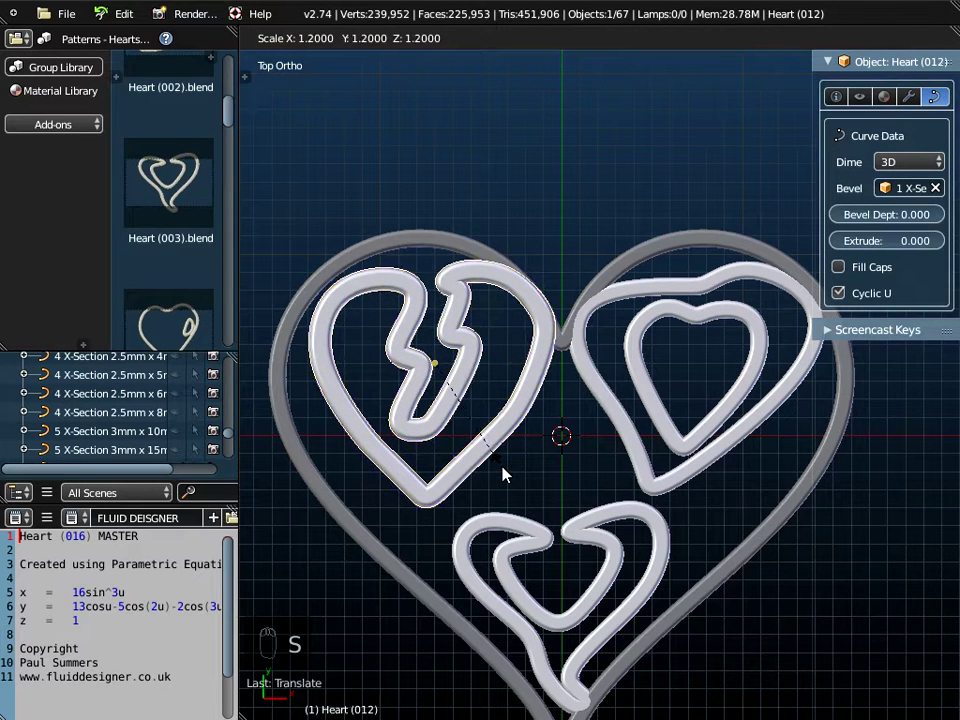
click(505, 469)
key(ctrl+a)
click(504, 469)
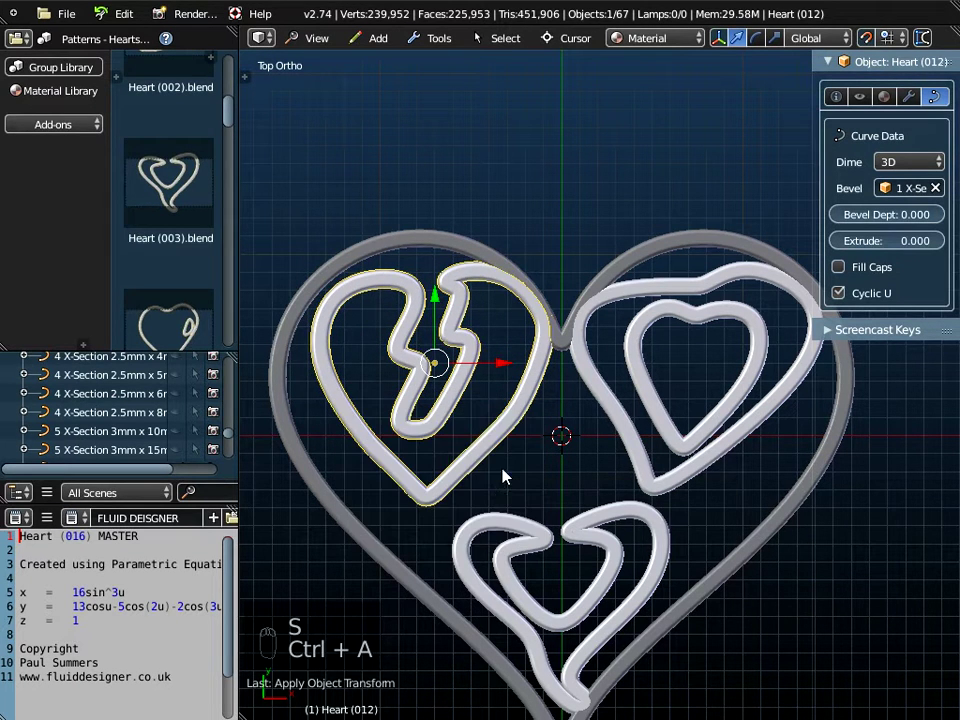
Shift the broken heart by -1 along the X axis toward the outer edge of the left lobe
key(g)
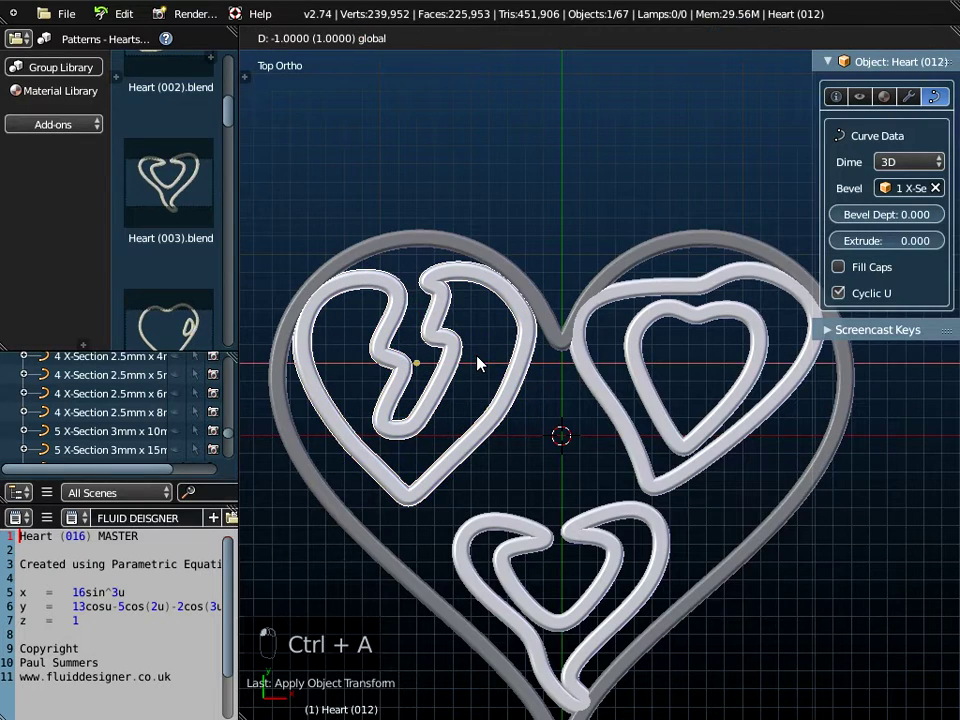
click(476, 360)
scroll(419, 300, up, 1)
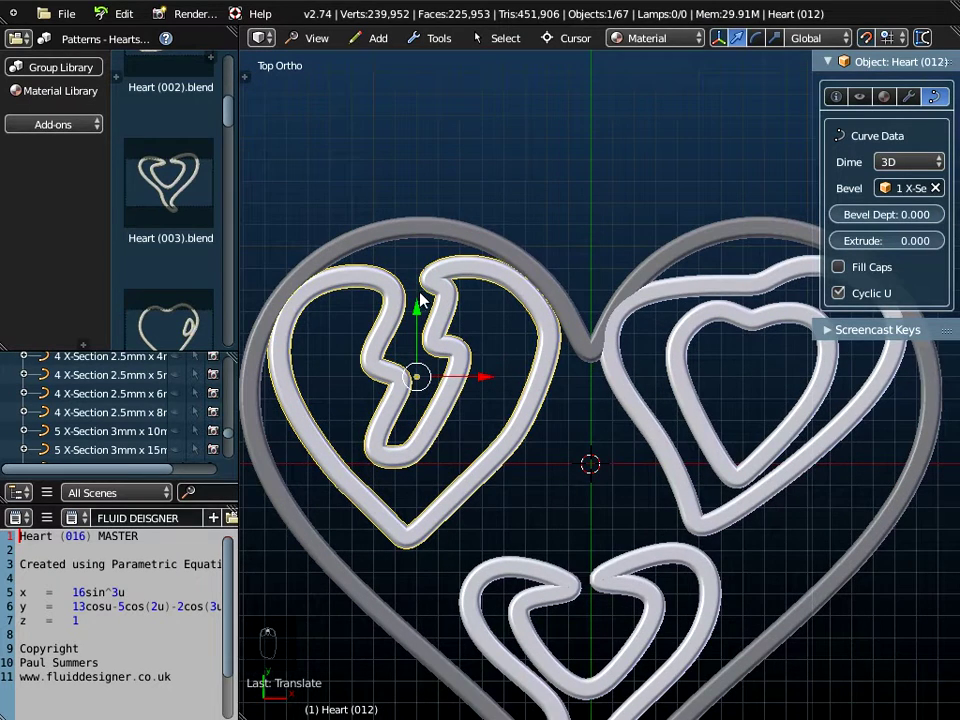
scroll(520, 455, down, 2)
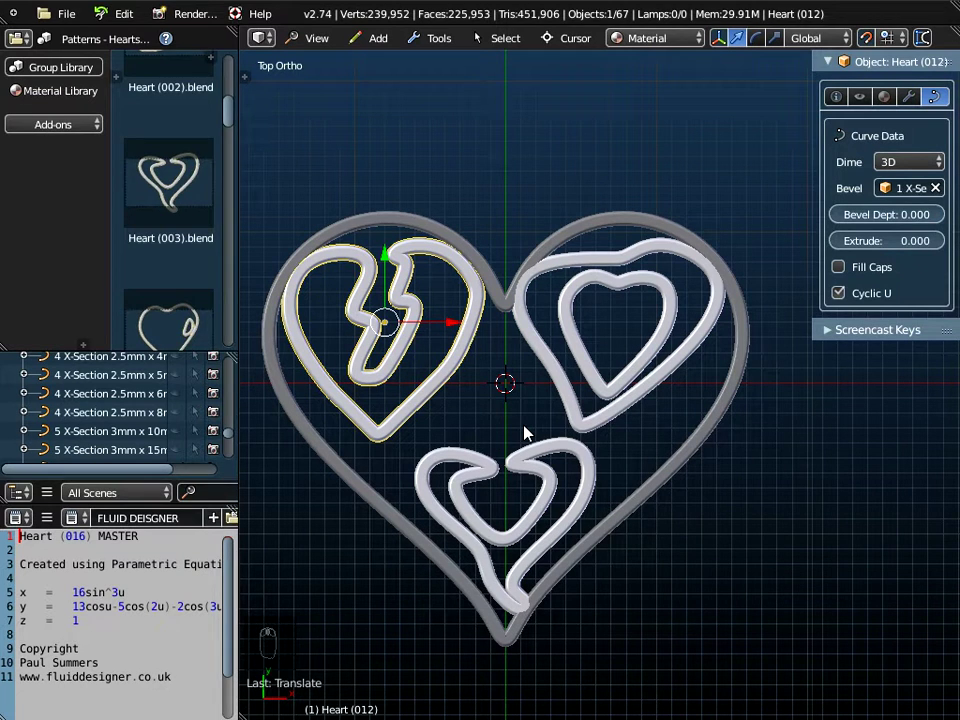
Select the small heart in the large heart's lower point and check the outliner for the heart patterns already used
click(60, 14)
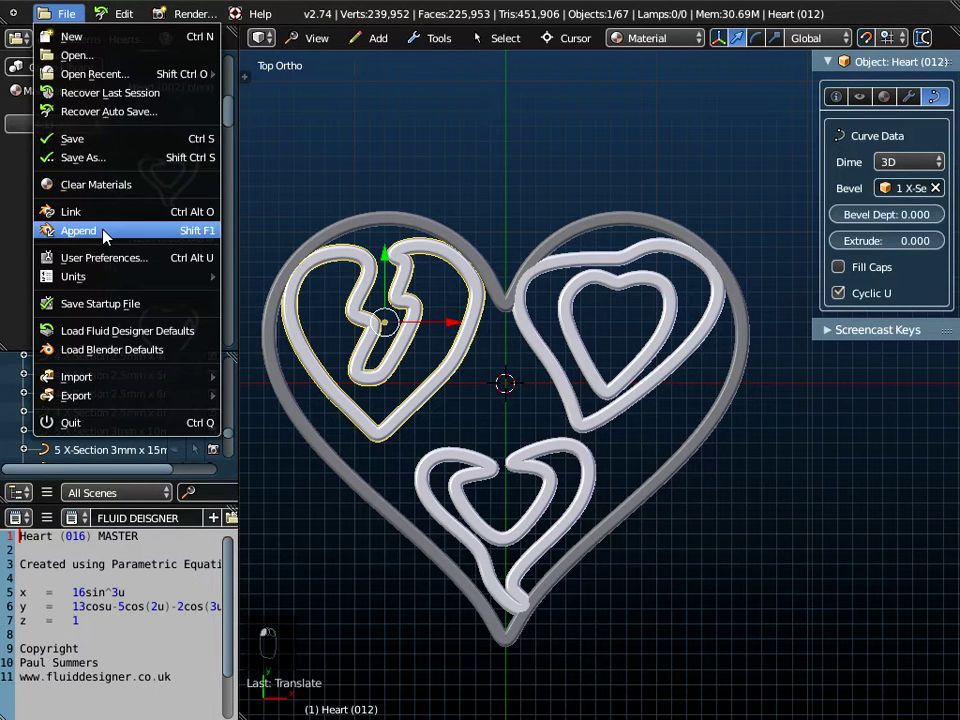
right_click(493, 482)
scroll(105, 410, down, 3)
scroll(105, 410, down, 3)
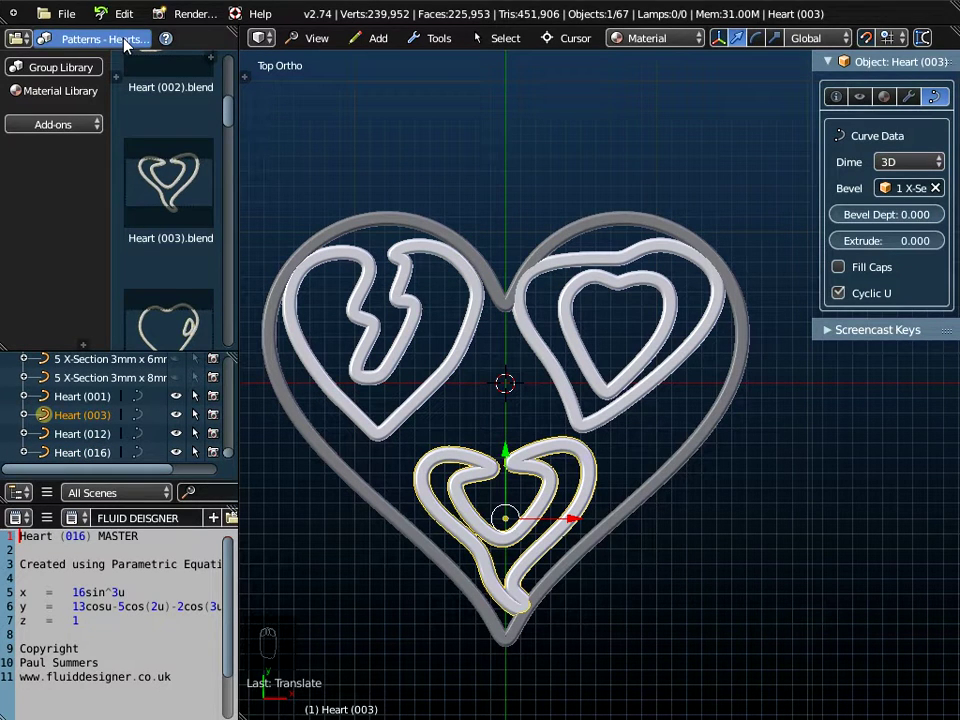
Append the Heart (015) object from Heart (015).blend in the Patterns - Hearts library
click(64, 14)
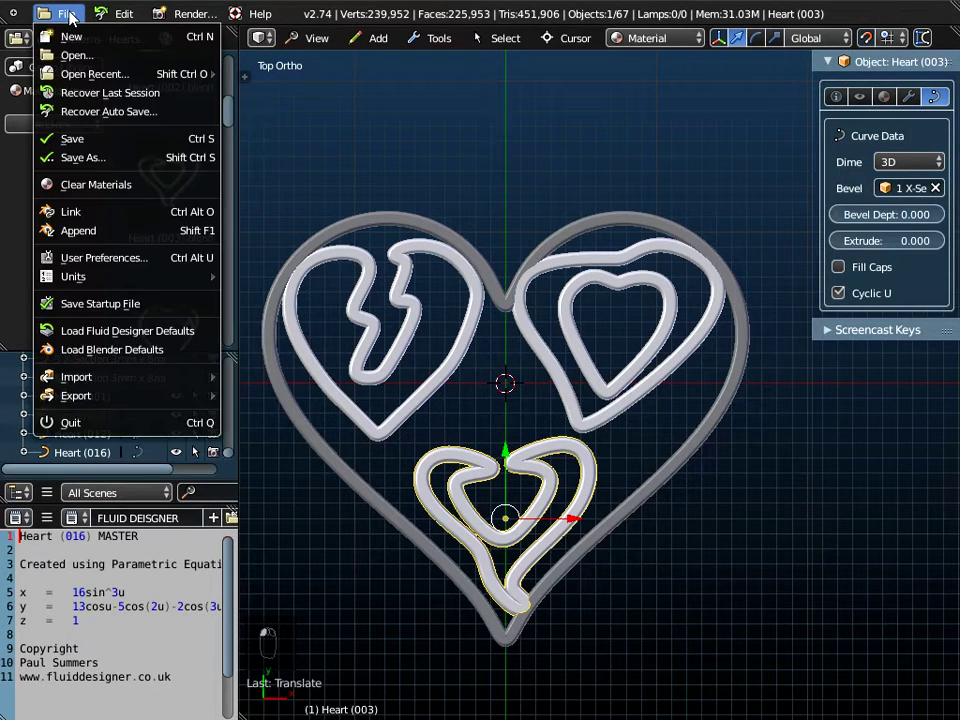
click(78, 230)
click(245, 108)
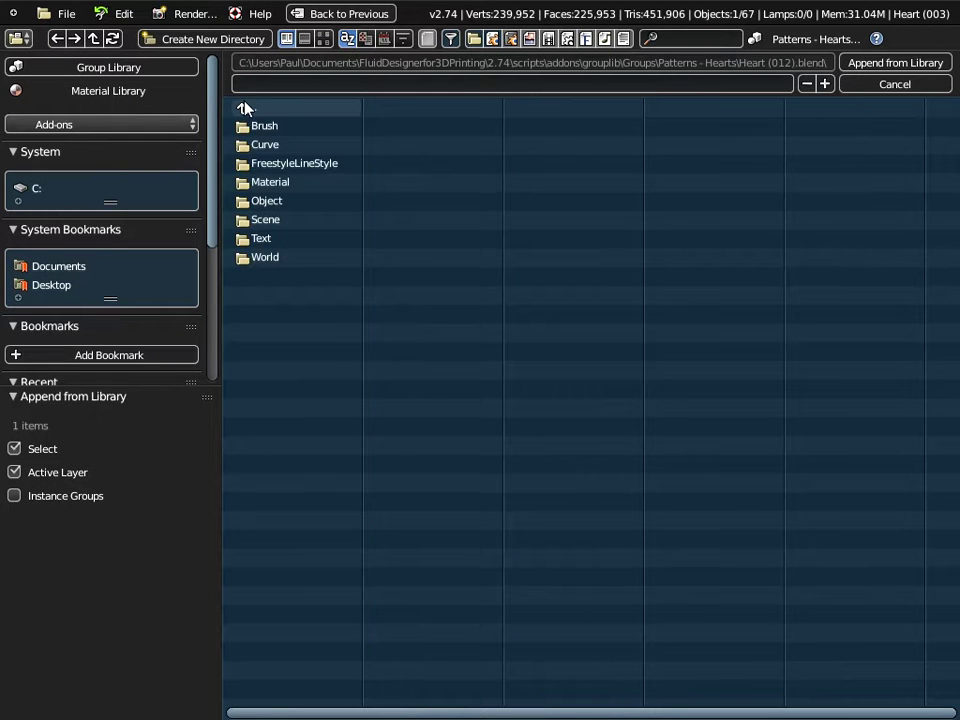
click(245, 108)
click(281, 405)
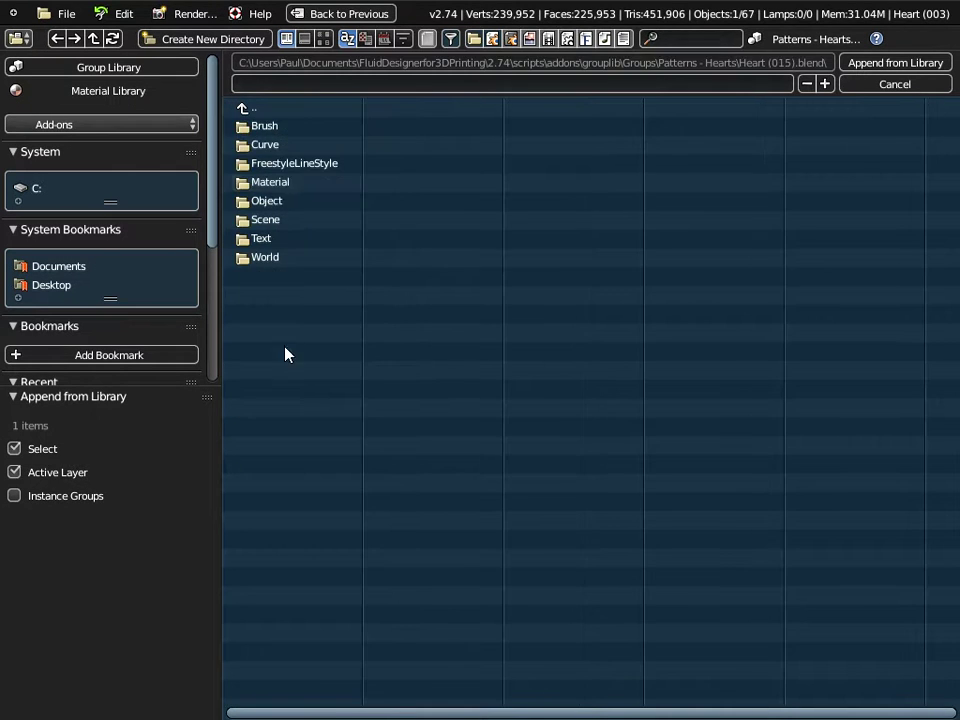
click(268, 200)
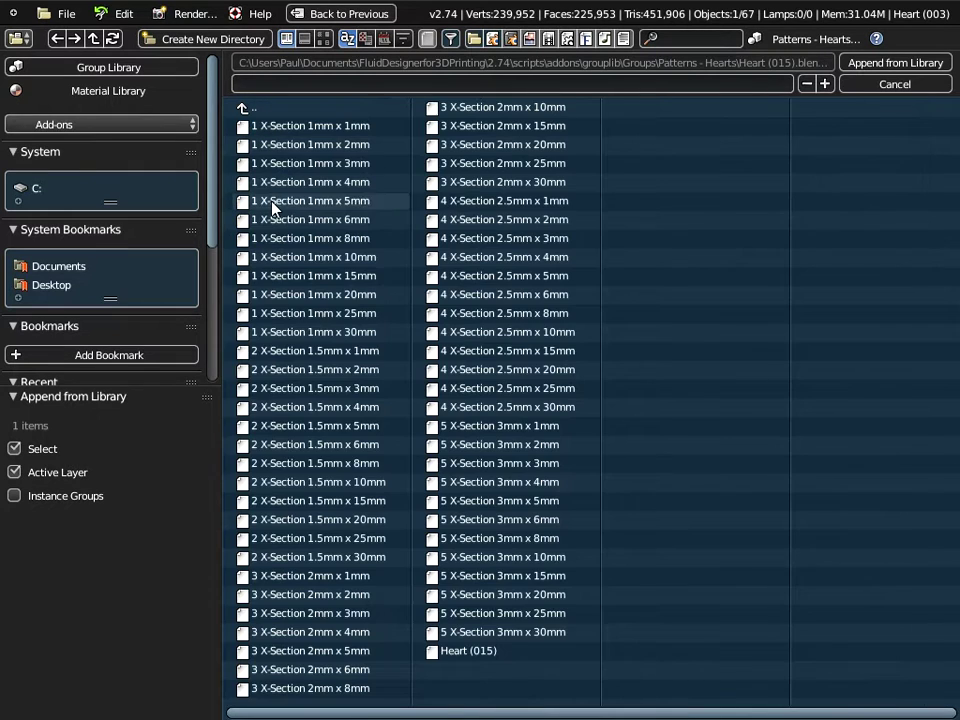
click(455, 651)
click(880, 62)
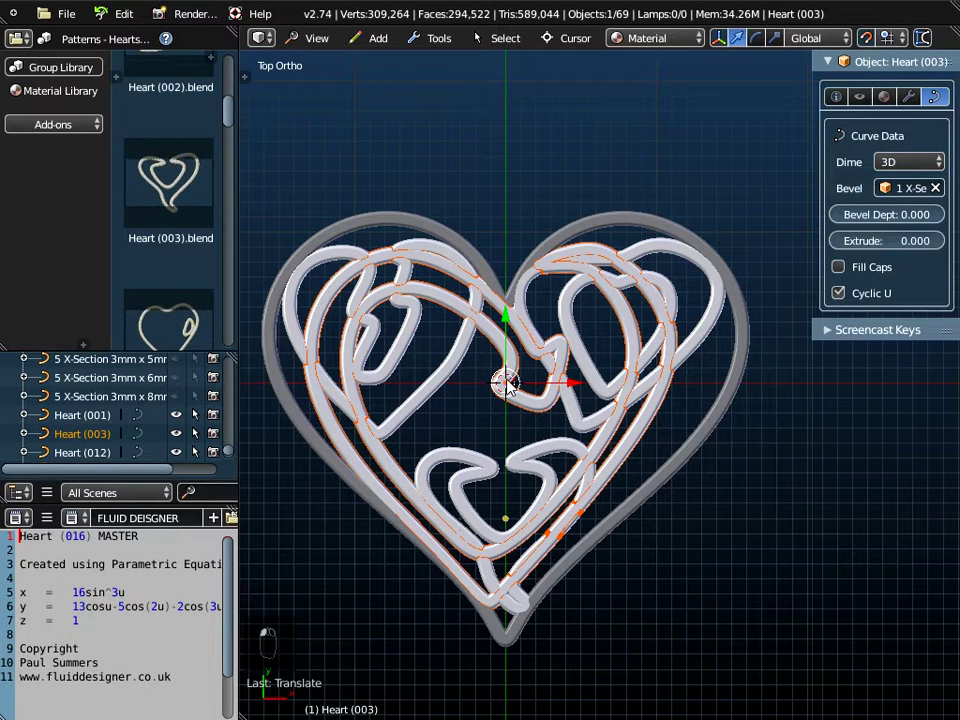
Select the appended Heart (015) pattern, scale it to about half its size and apply its scale
right_click(419, 478)
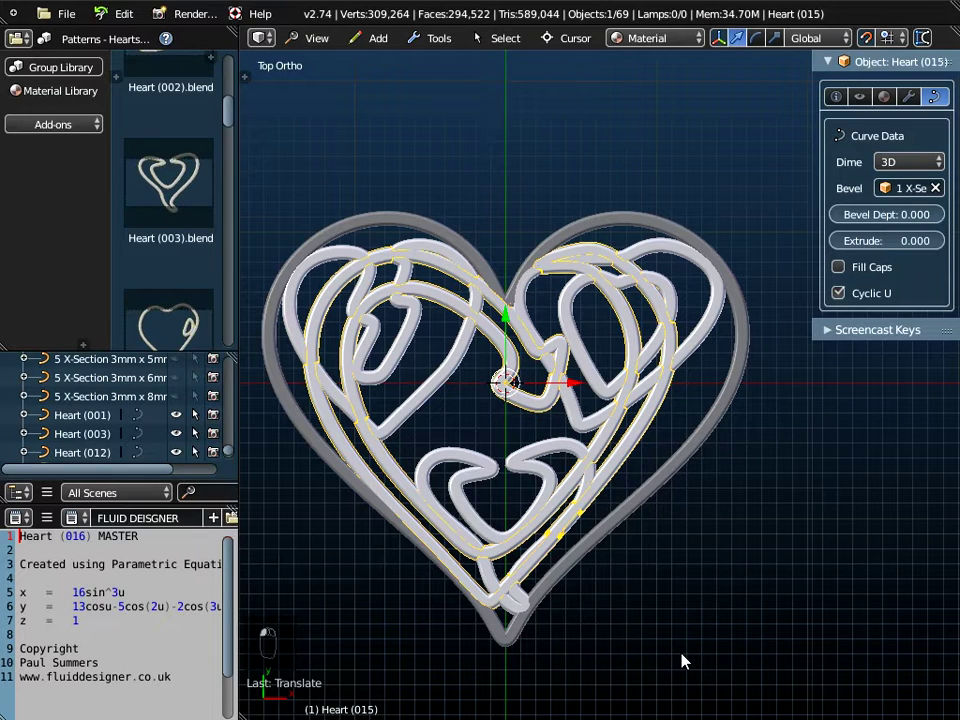
key(s)
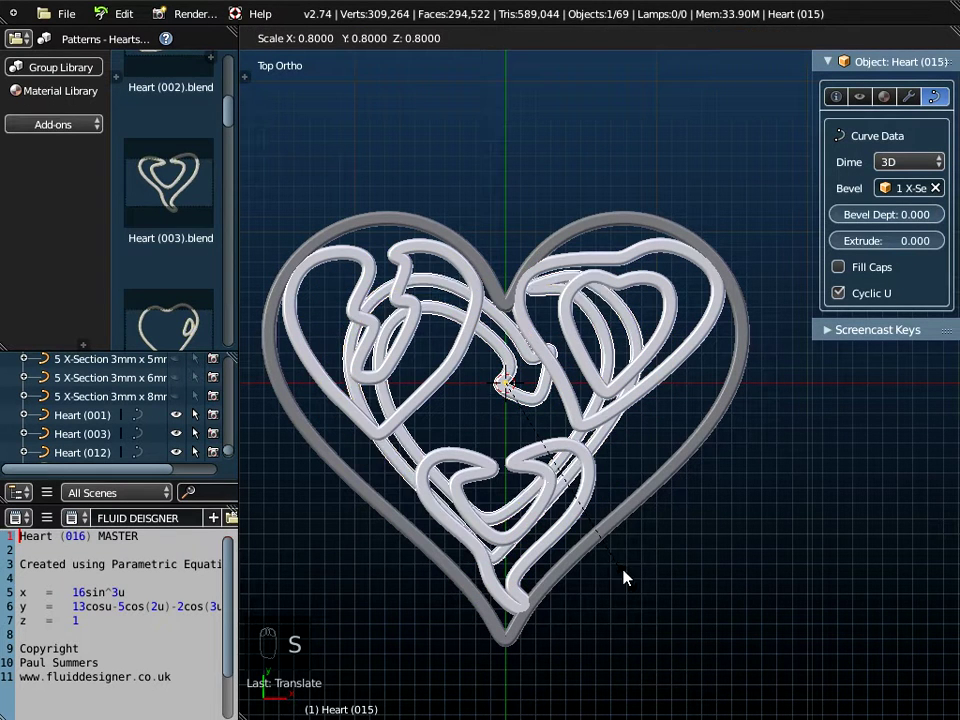
click(590, 522)
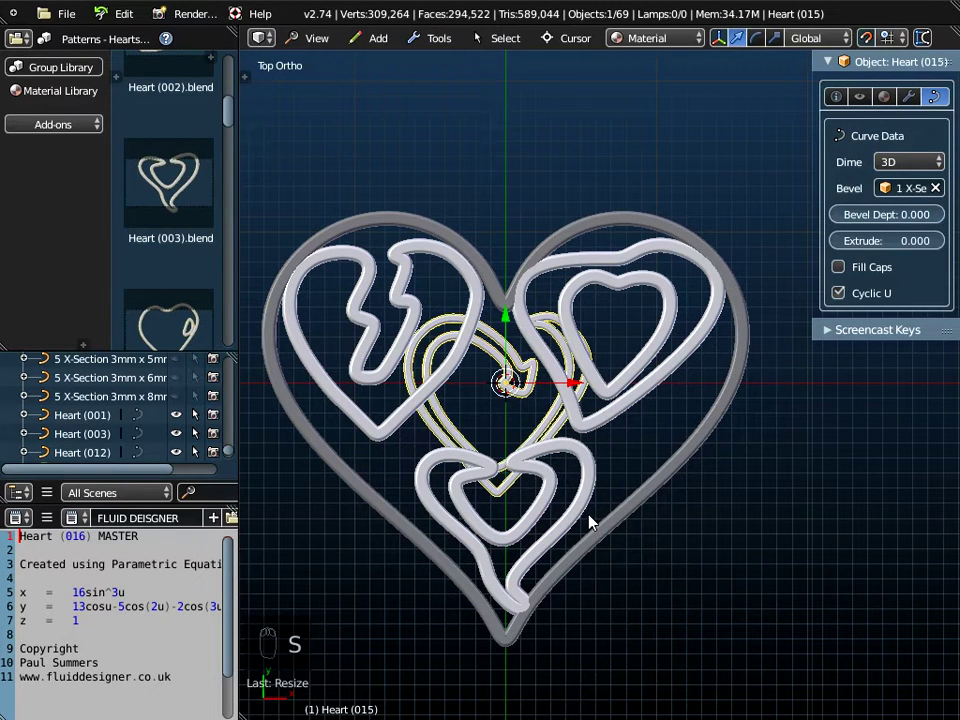
key(ctrl+a)
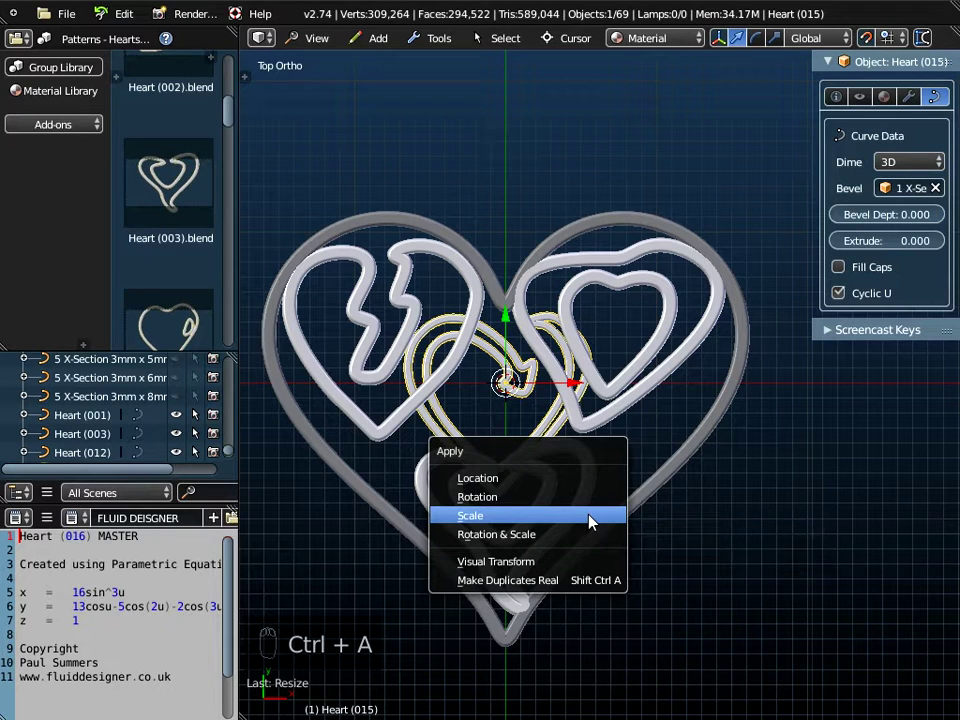
click(590, 522)
Append the Heart (013) object from Heart (013).blend in the Patterns - Hearts library
scroll(530, 445, up, 1)
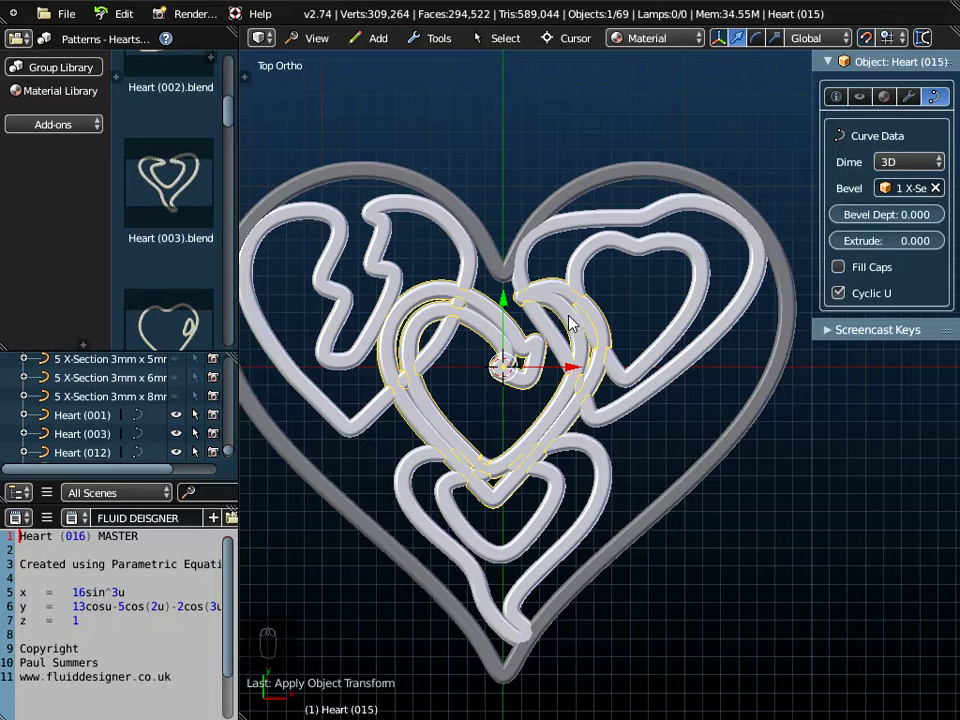
scroll(572, 324, down, 2)
mouse_move(572, 324)
middle_down()
mouse_move(575, 296)
mouse_move(578, 362)
mouse_move(580, 280)
mouse_move(575, 325)
mouse_move(580, 310)
middle_up()
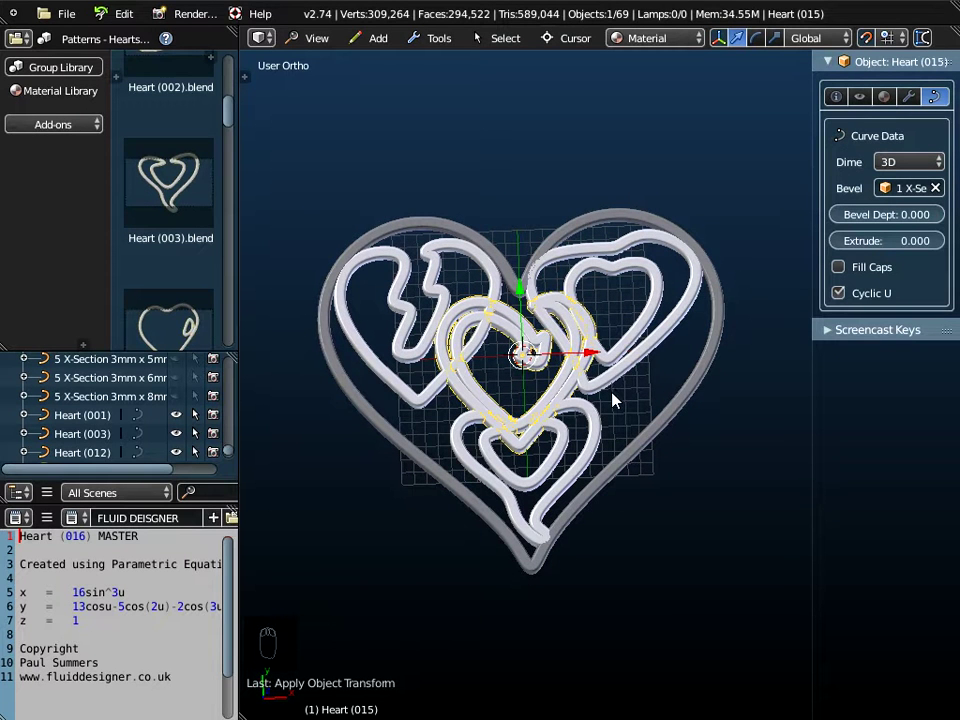
click(65, 14)
click(245, 107)
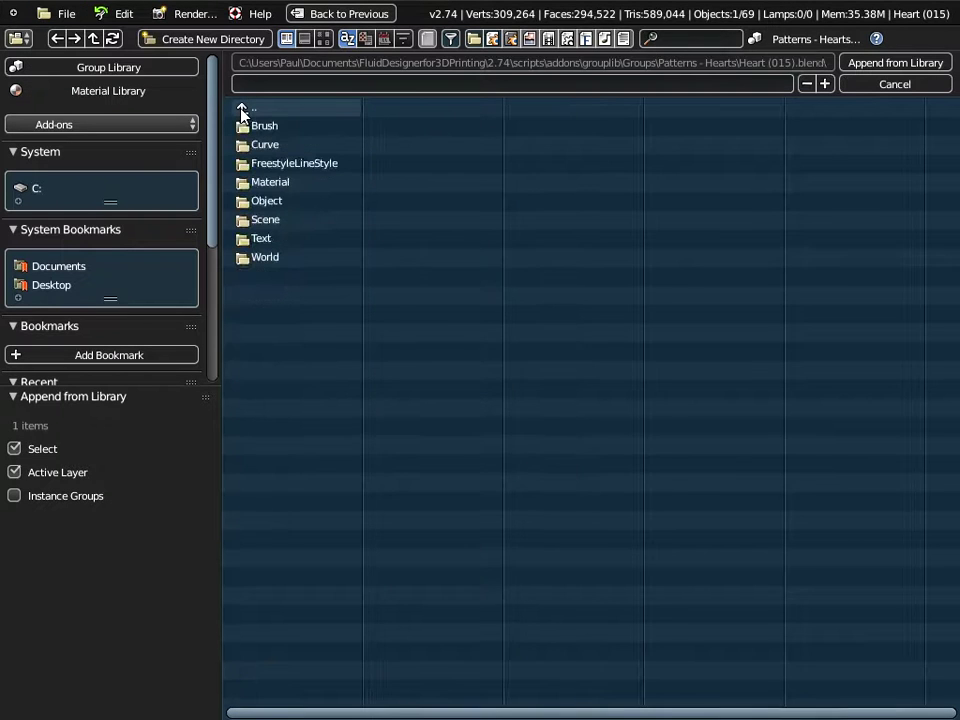
click(245, 107)
double_click(313, 372)
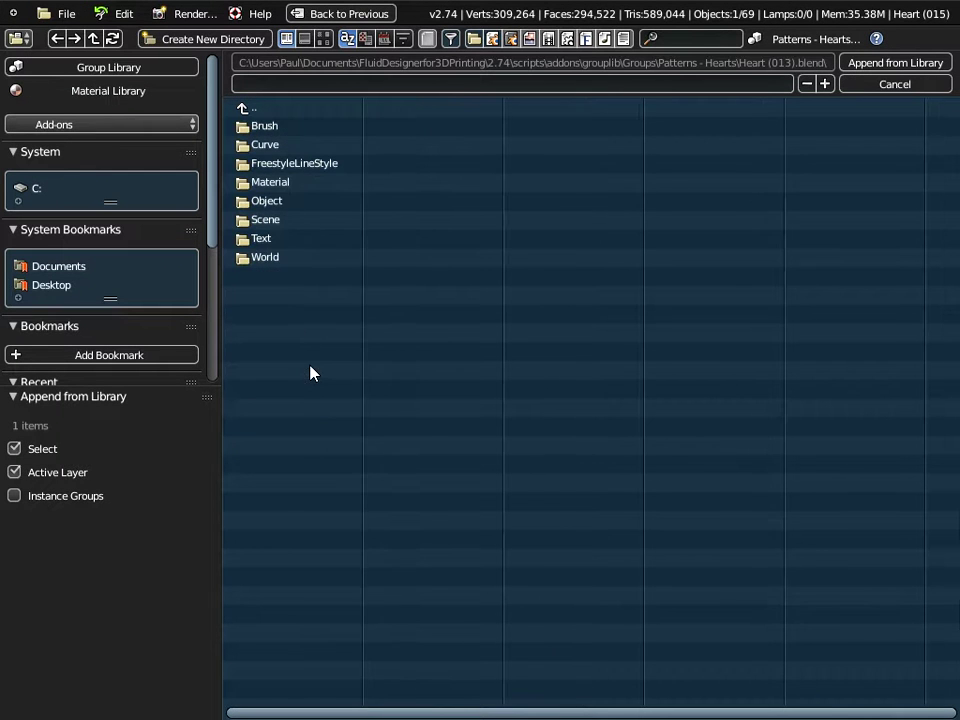
double_click(274, 201)
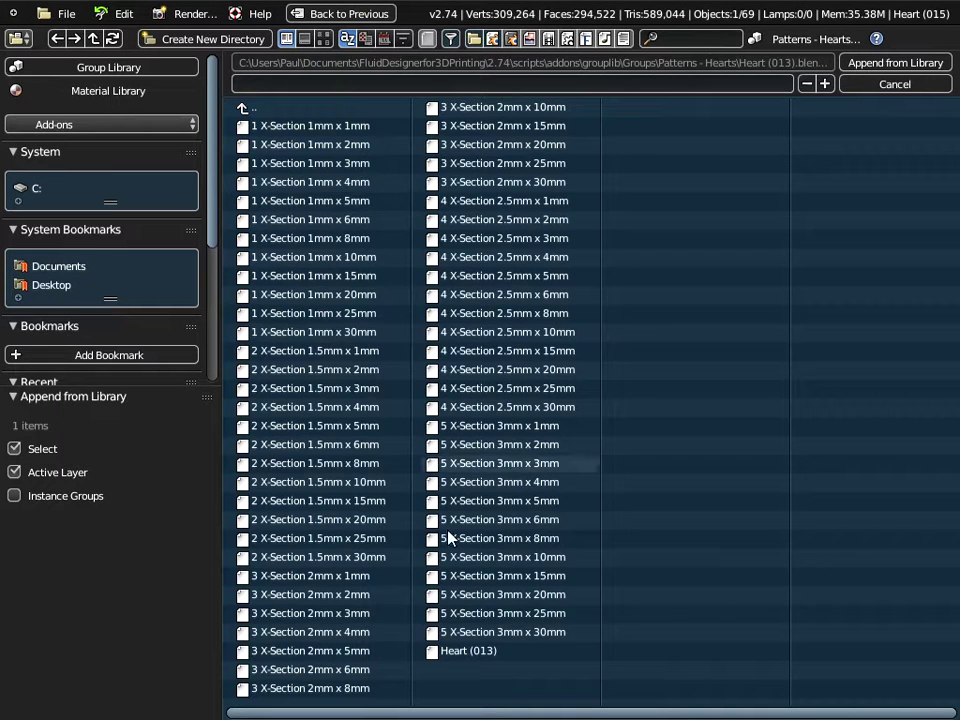
click(466, 651)
click(895, 62)
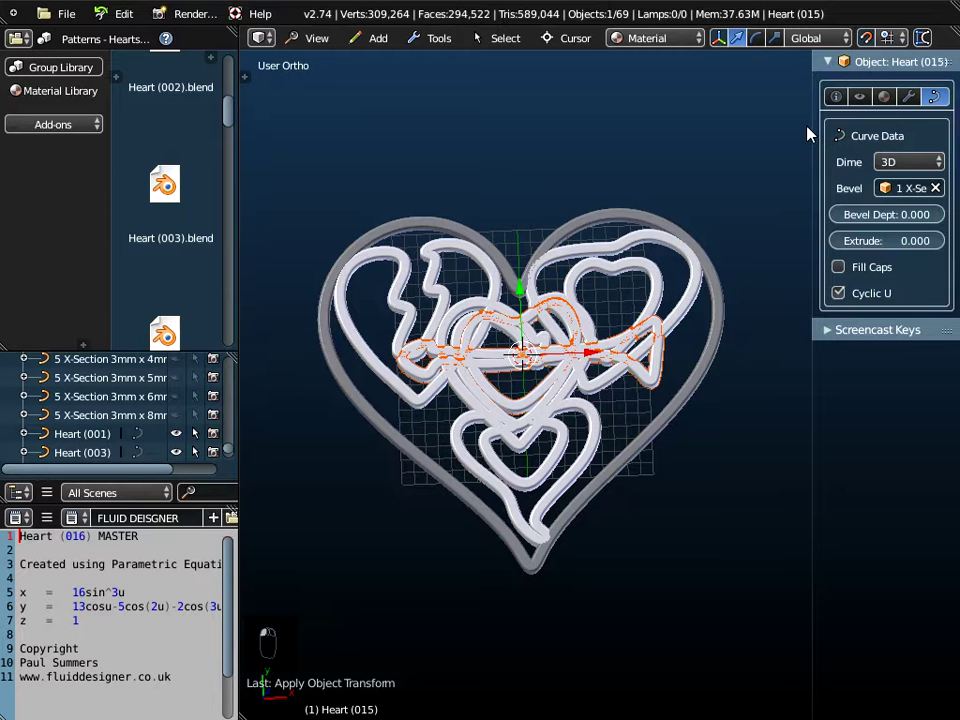
Select the appended heart-and-arrow pattern and move it -18 along the Y axis to the large heart's lower tip
click(652, 378)
scroll(180, 203, up, 5)
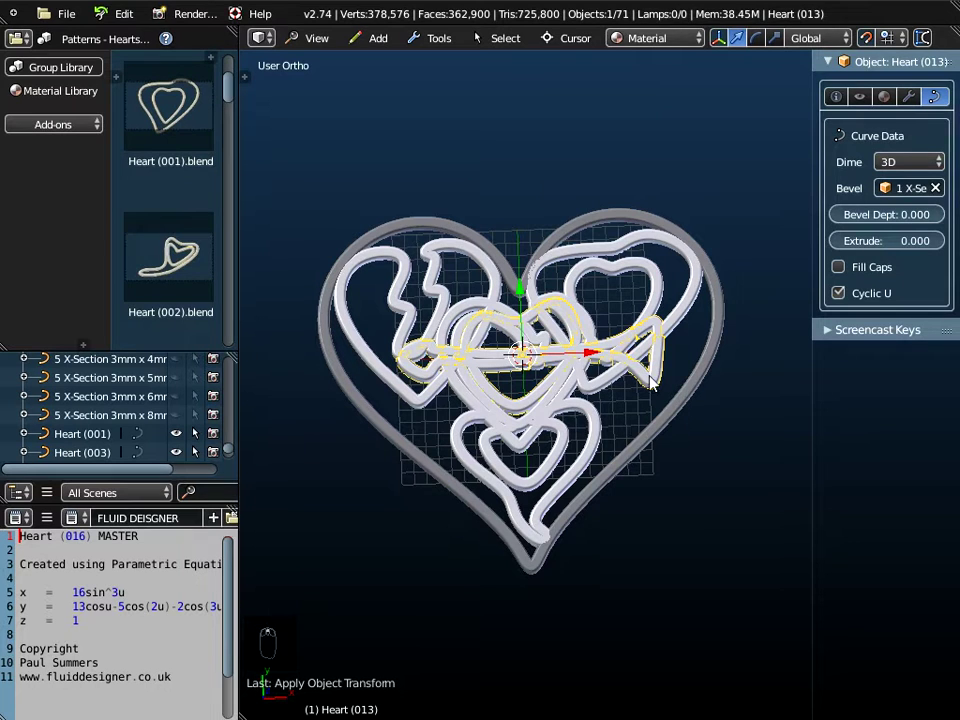
key(g)
key(y)
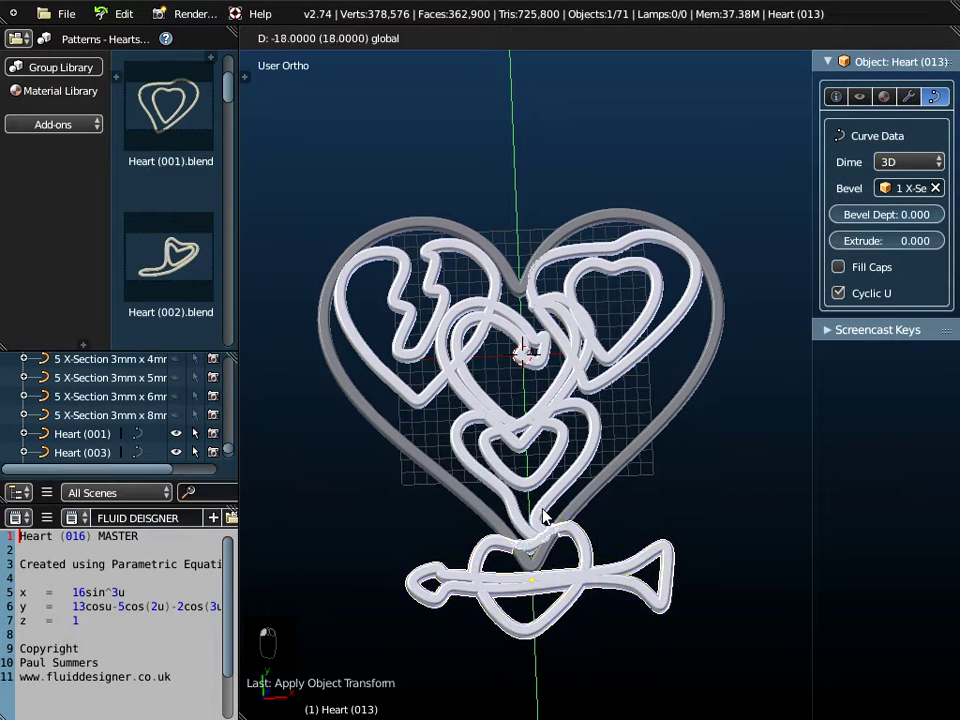
click(636, 682)
Scale the heart-and-arrow pattern to 0.6 and apply its scale
key(s)
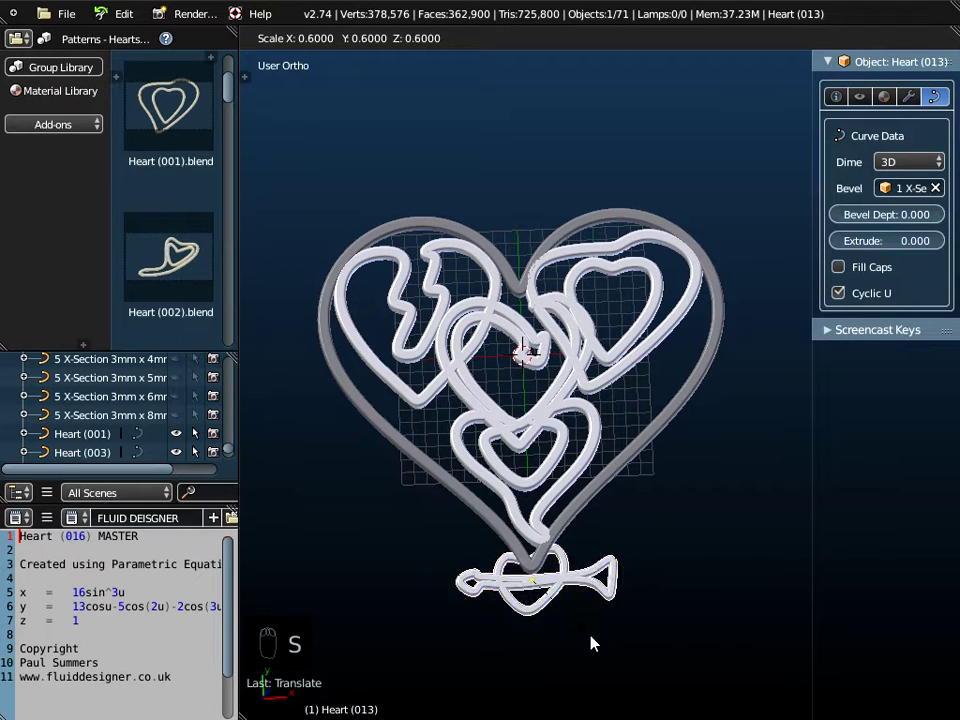
click(592, 644)
key(ctrl+a)
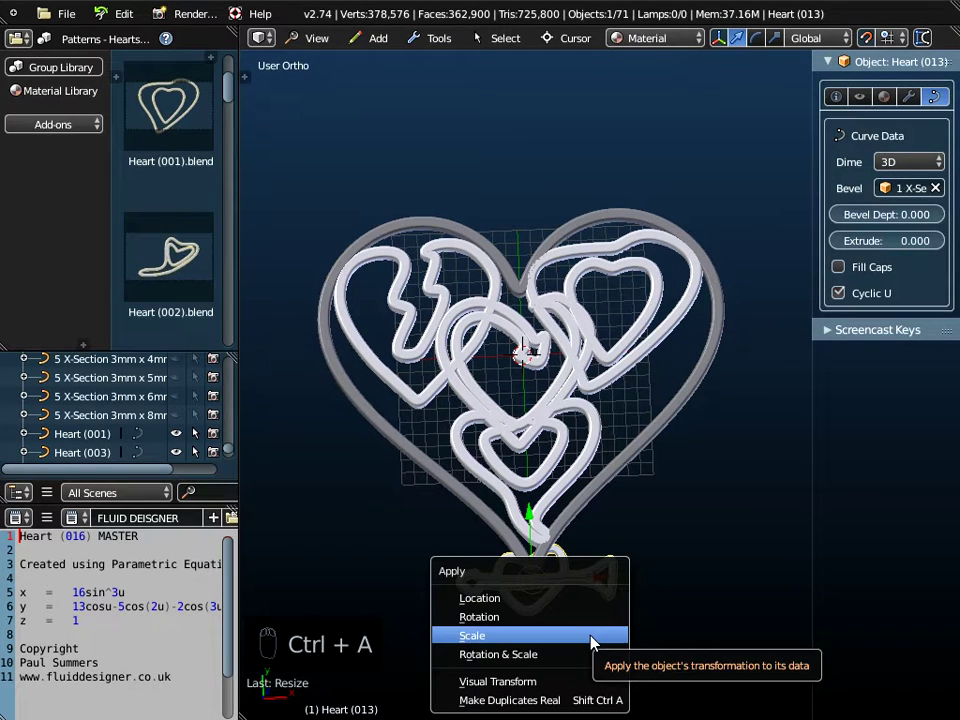
click(594, 636)
In top view, move the heart-and-arrow pattern to the large heart's lower right side and rotate it 37° about Z
click(316, 38)
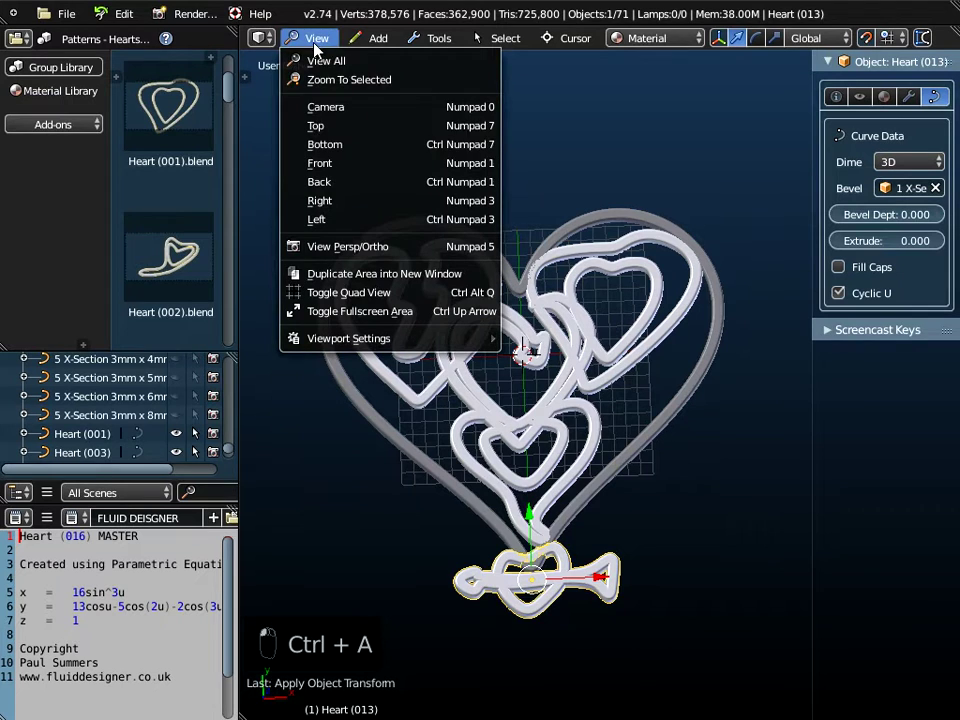
click(326, 123)
drag(527, 515, 706, 420)
click(838, 98)
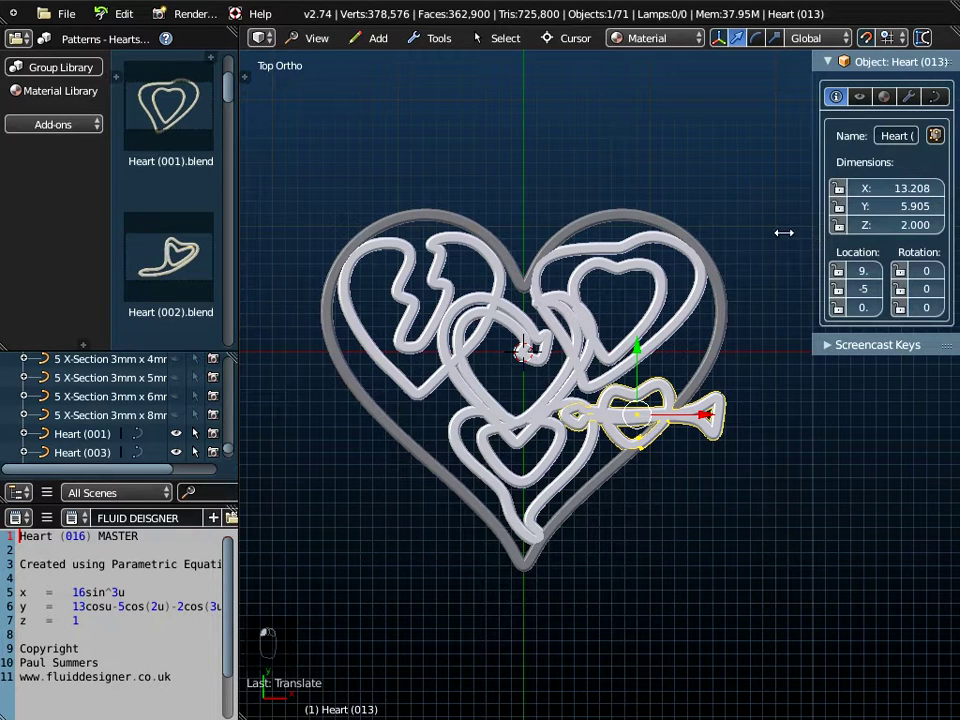
drag(819, 236, 690, 238)
drag(885, 307, 922, 307)
Shift the rotated heart-and-arrow pattern to X 8, Y -4, inside the large heart's right edge
drag(640, 350, 639, 332)
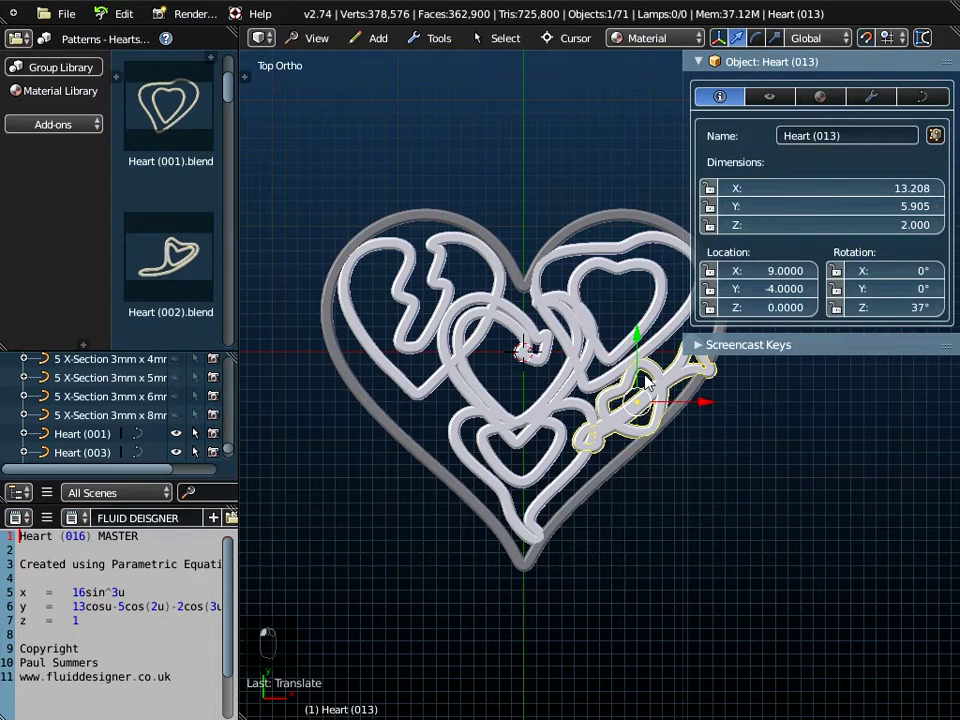
drag(680, 398, 648, 405)
scroll(645, 405, up, 2)
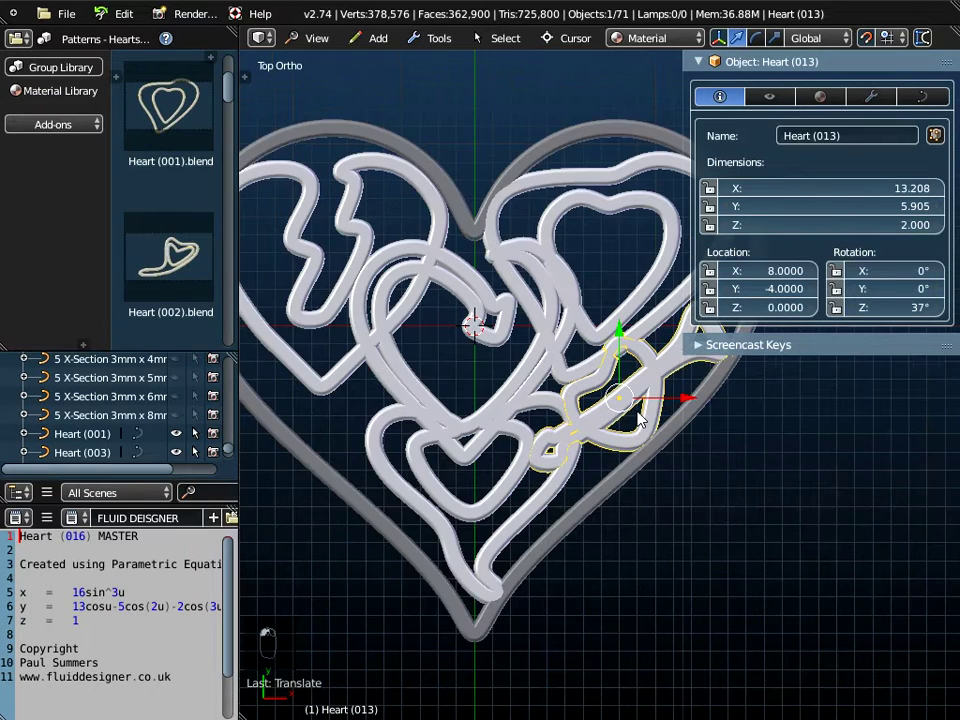
scroll(640, 420, down, 3)
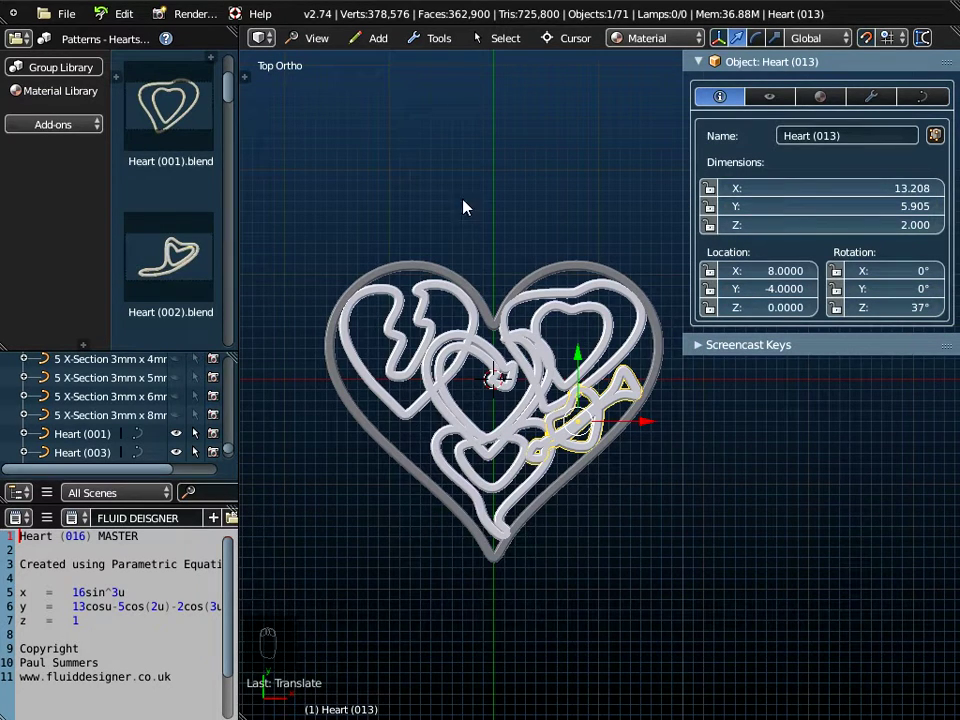
Duplicate the heart-and-arrow pattern, placing the copy at X -9 with a Z rotation of -50°
click(439, 38)
mouse_move(462, 60)
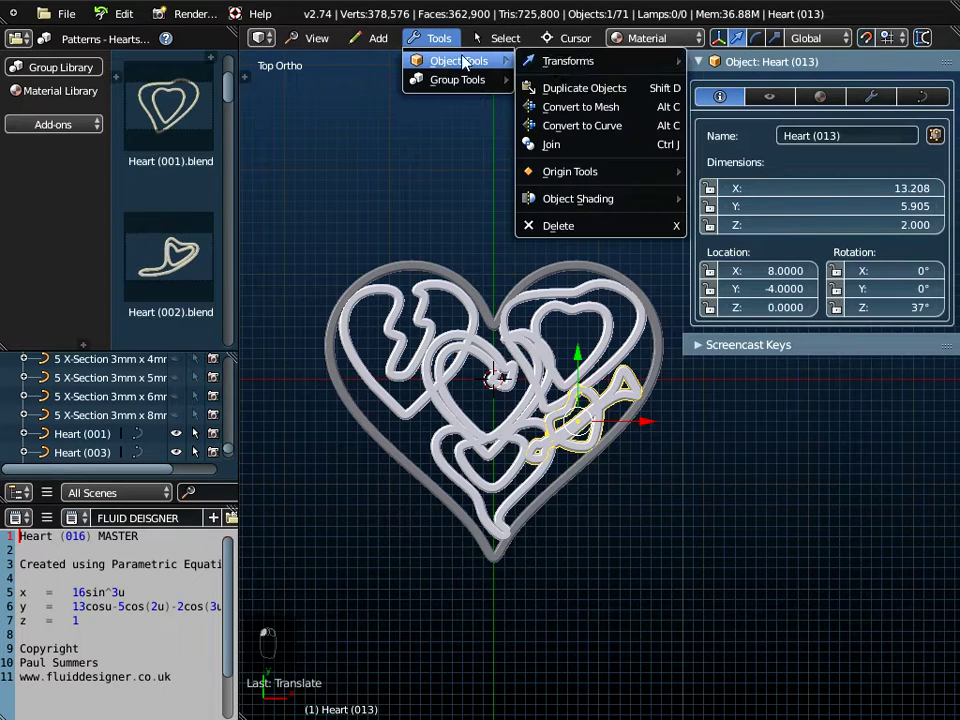
click(566, 90)
right_click(566, 238)
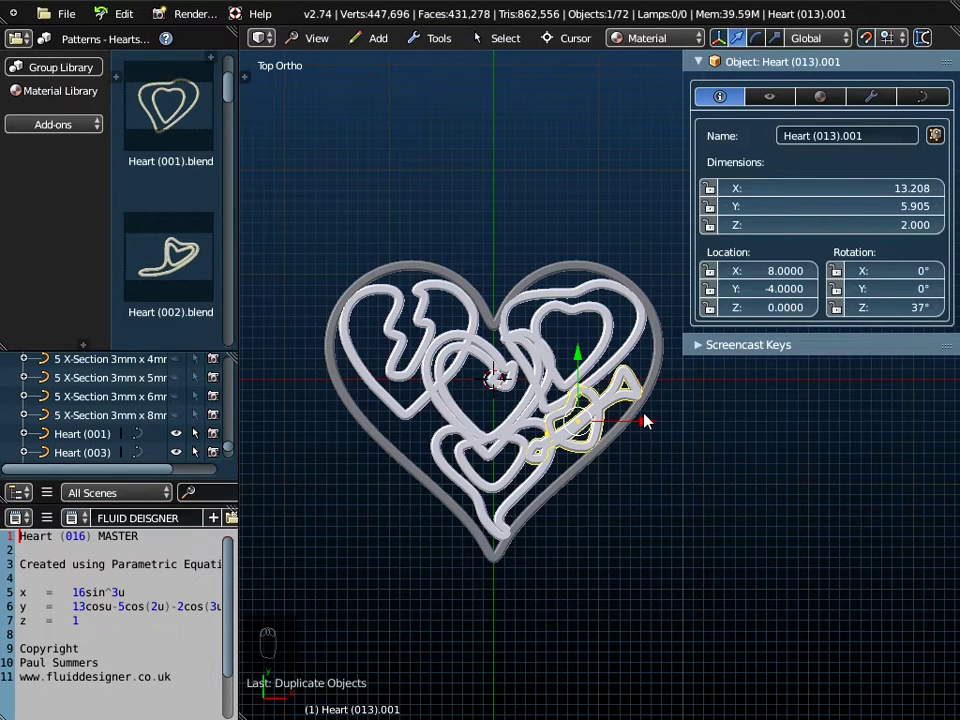
key(g)
key(x)
click(465, 399)
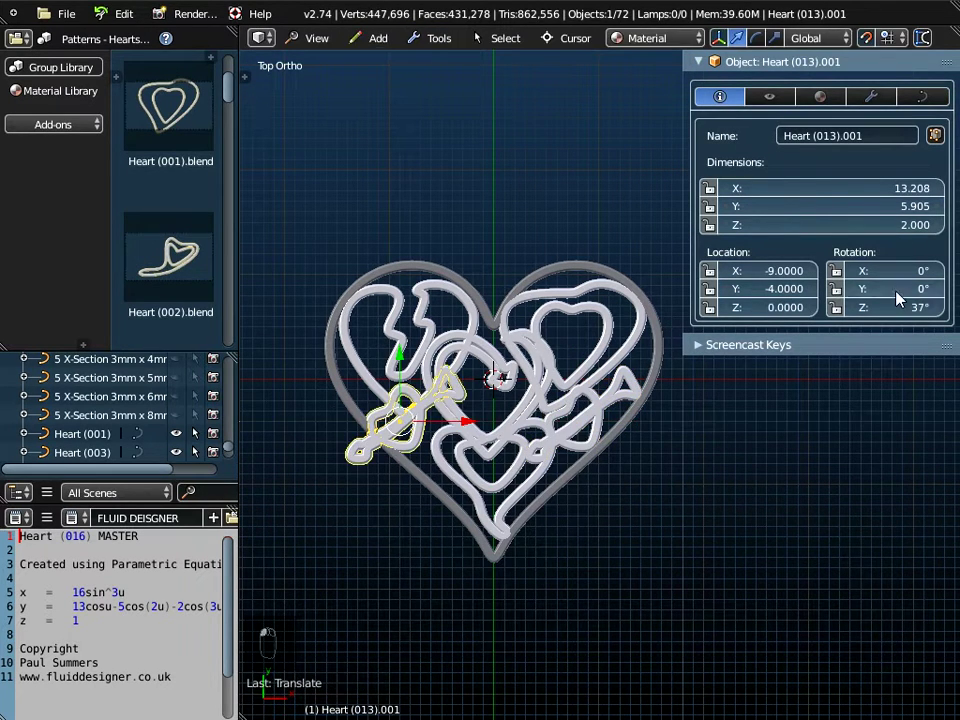
drag(900, 307, 833, 307)
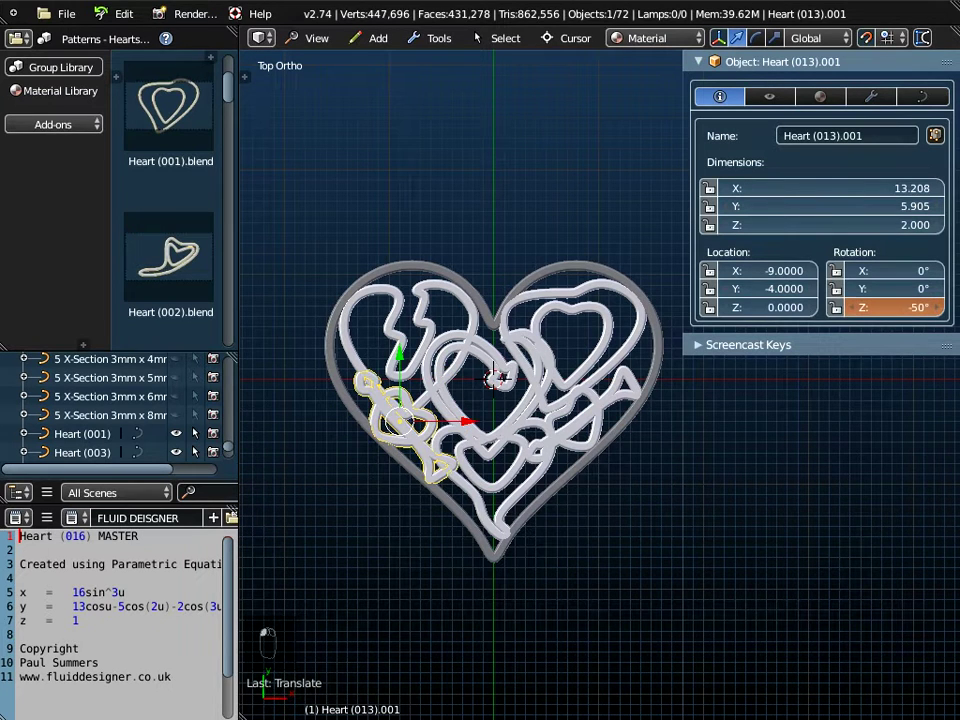
scroll(384, 418, up, 2)
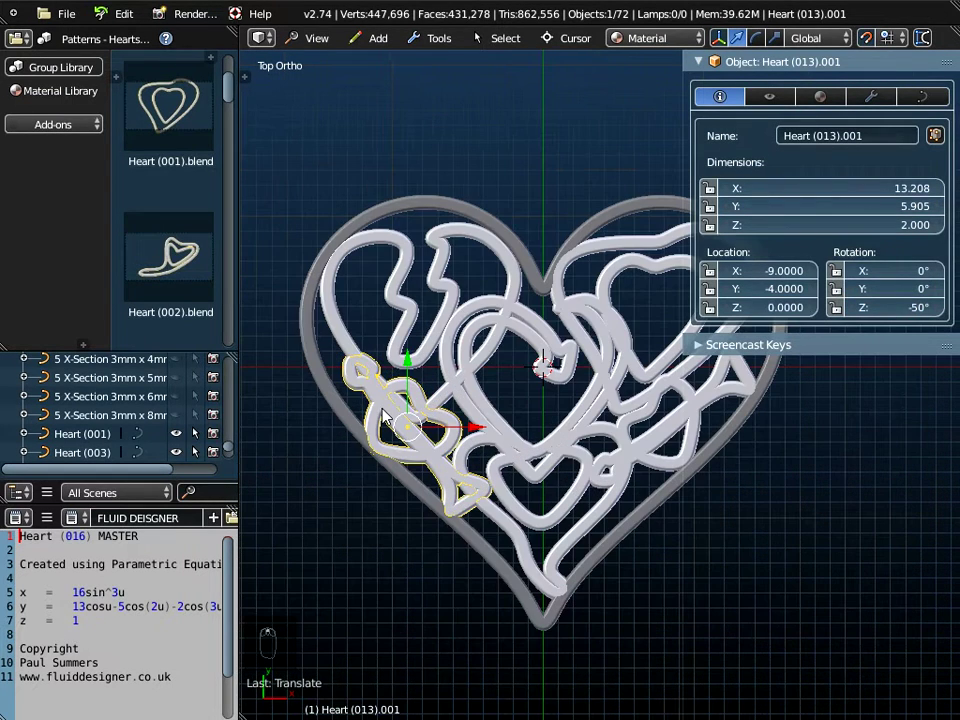
Select the broken heart in the left lobe, scale it to about 0.9 and apply its scale
right_click(446, 401)
key(s)
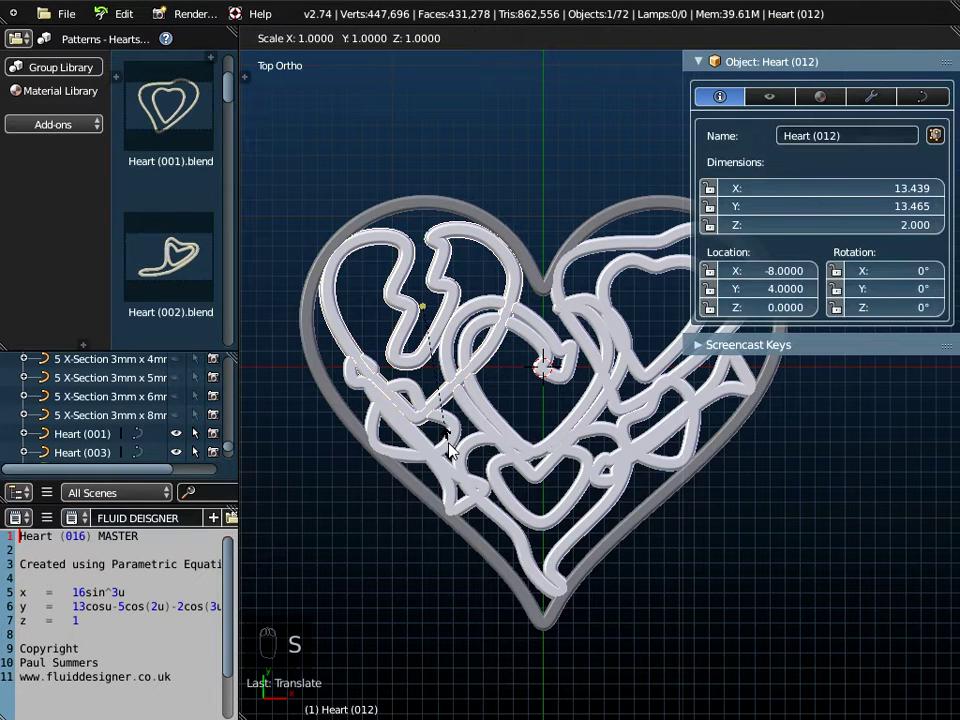
click(447, 433)
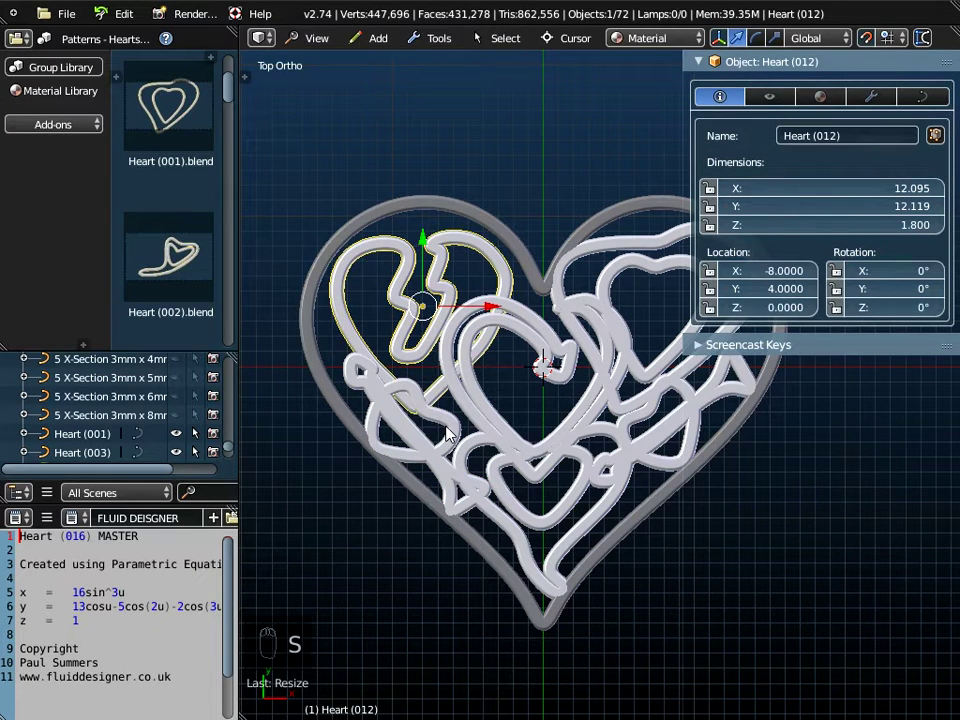
key(ctrl+a)
click(446, 431)
Move the broken heart up along the Y axis to Y 5 within the left lobe
drag(426, 244, 427, 227)
scroll(440, 281, up, 3)
scroll(437, 283, down, 5)
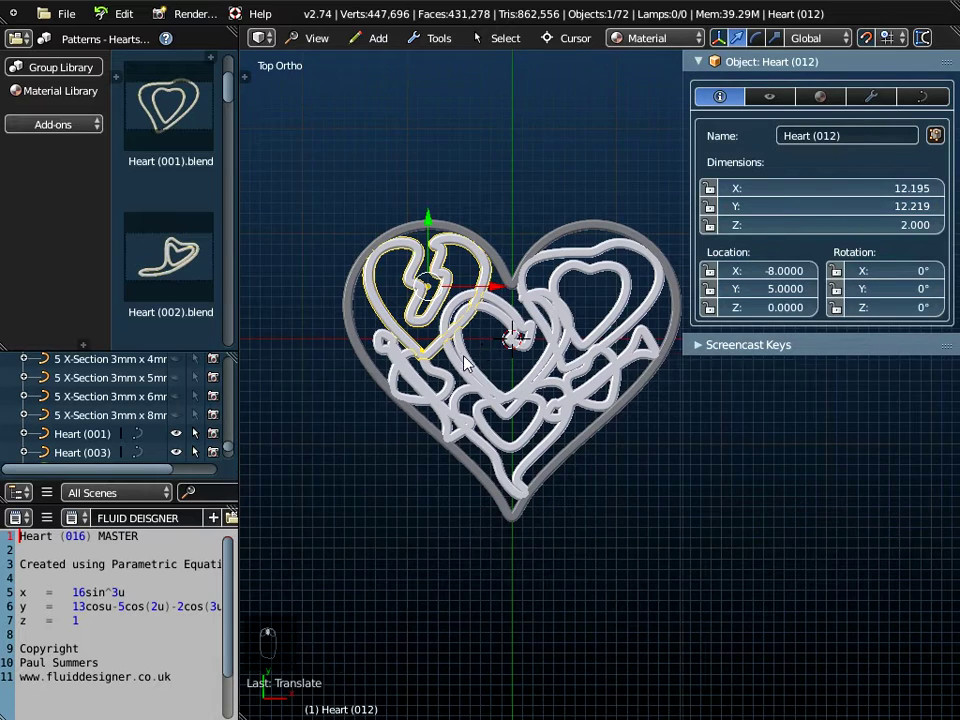
shift+middle_drag(463, 363, 459, 367)
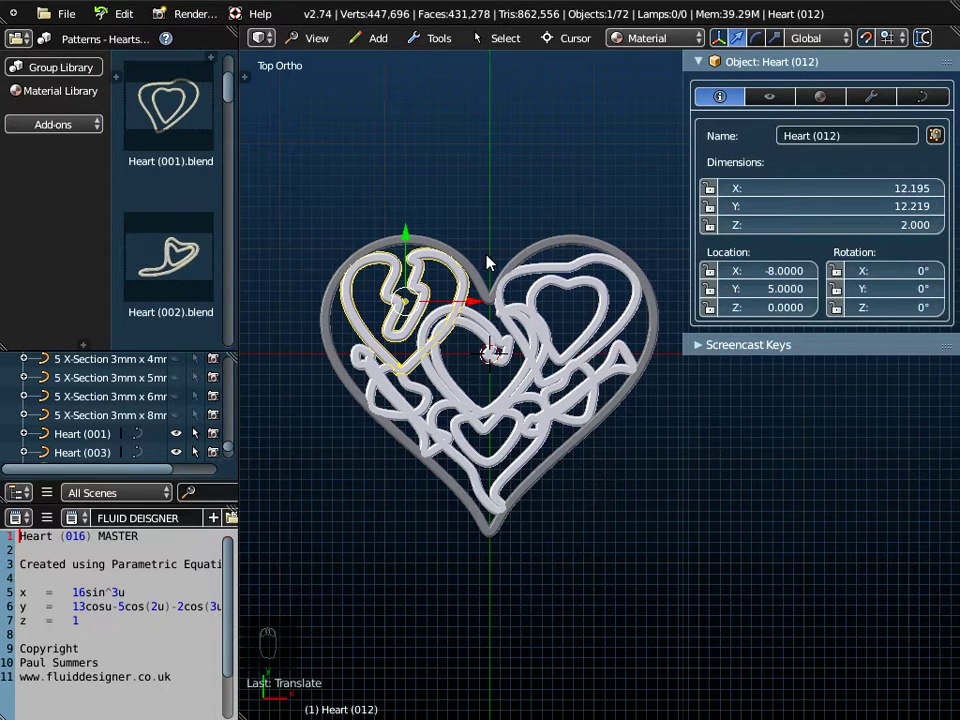
Append the Wire Connector 2.5mm Diameter Hole object from its blend file in the 3D Templates - Connectors library
click(78, 12)
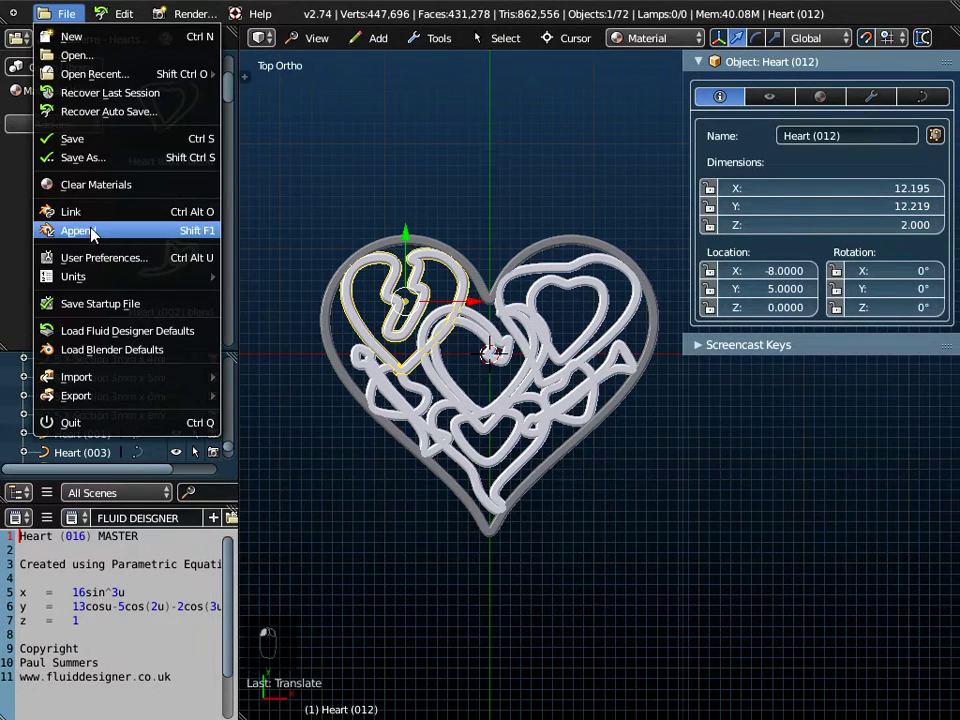
click(72, 156)
click(242, 108)
click(244, 107)
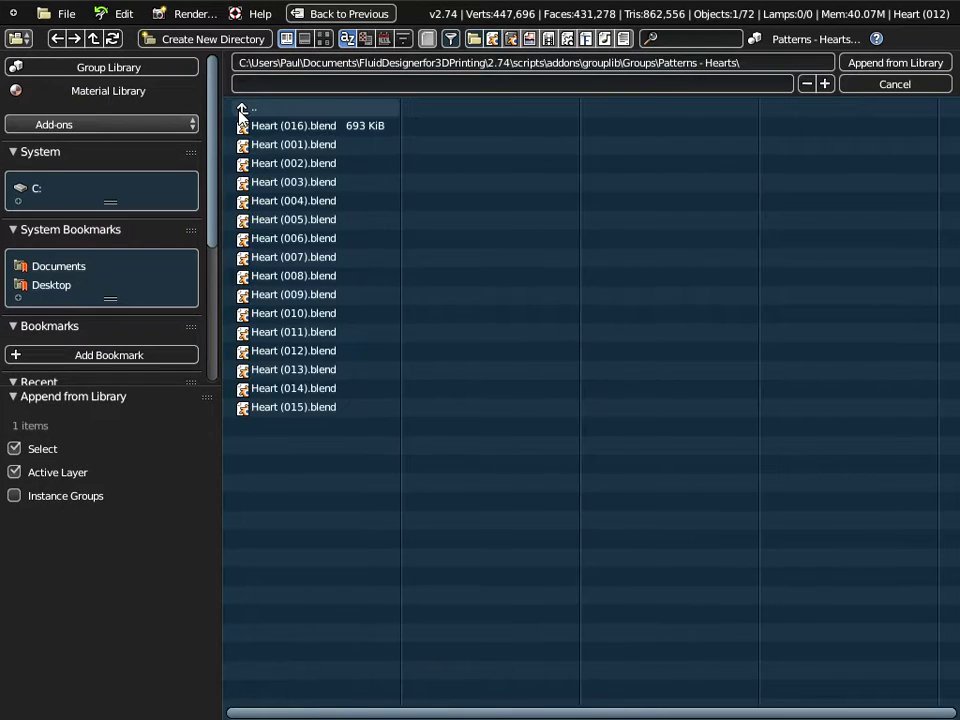
click(246, 106)
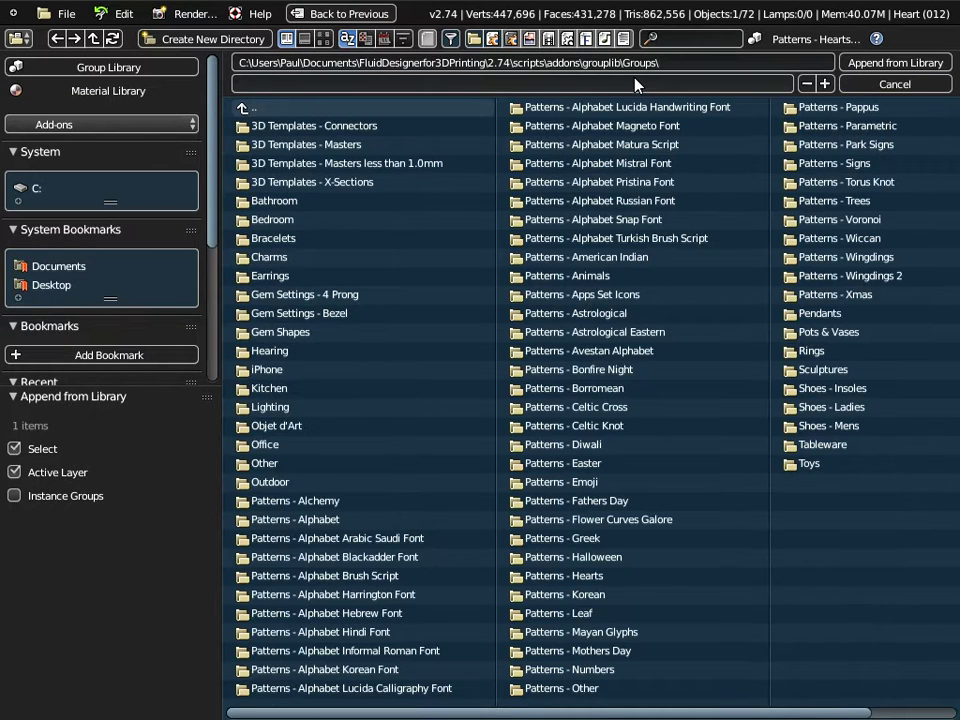
click(330, 126)
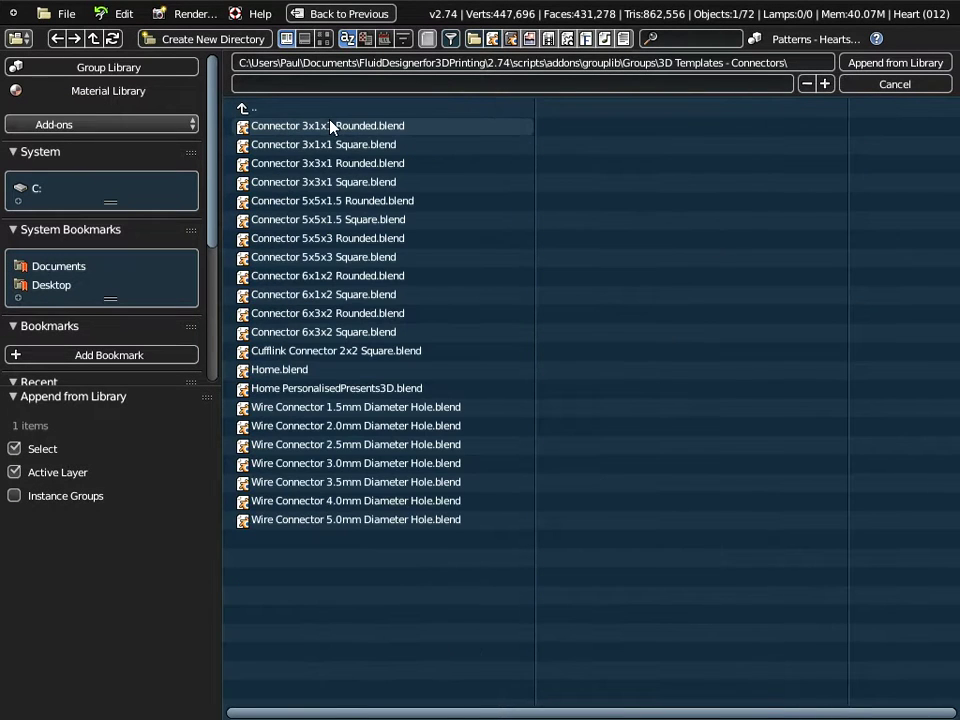
click(290, 447)
click(253, 182)
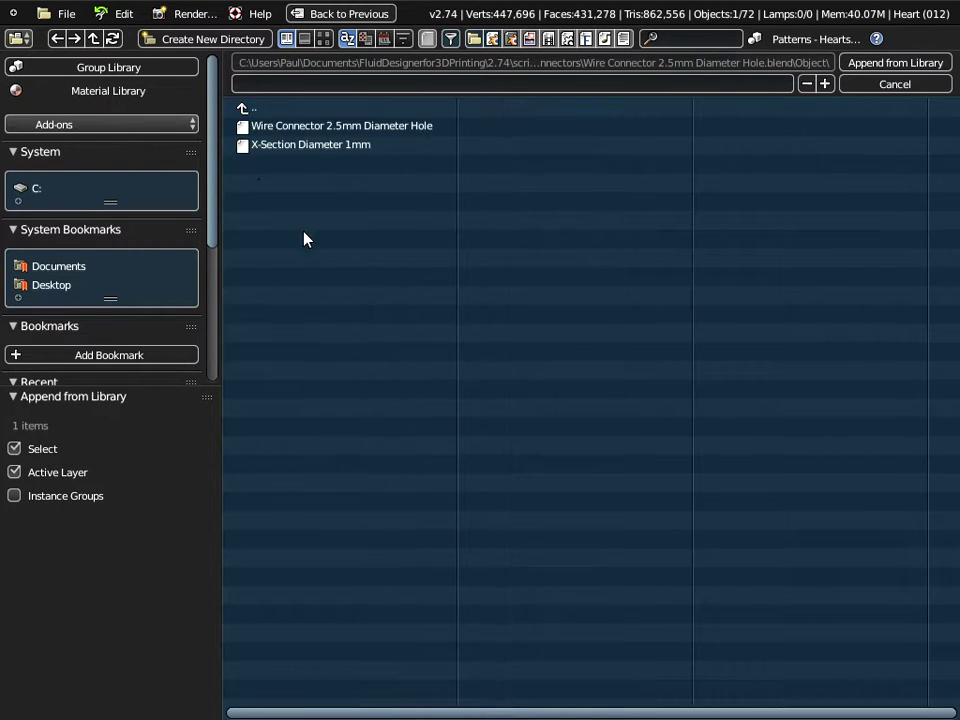
click(296, 128)
click(925, 63)
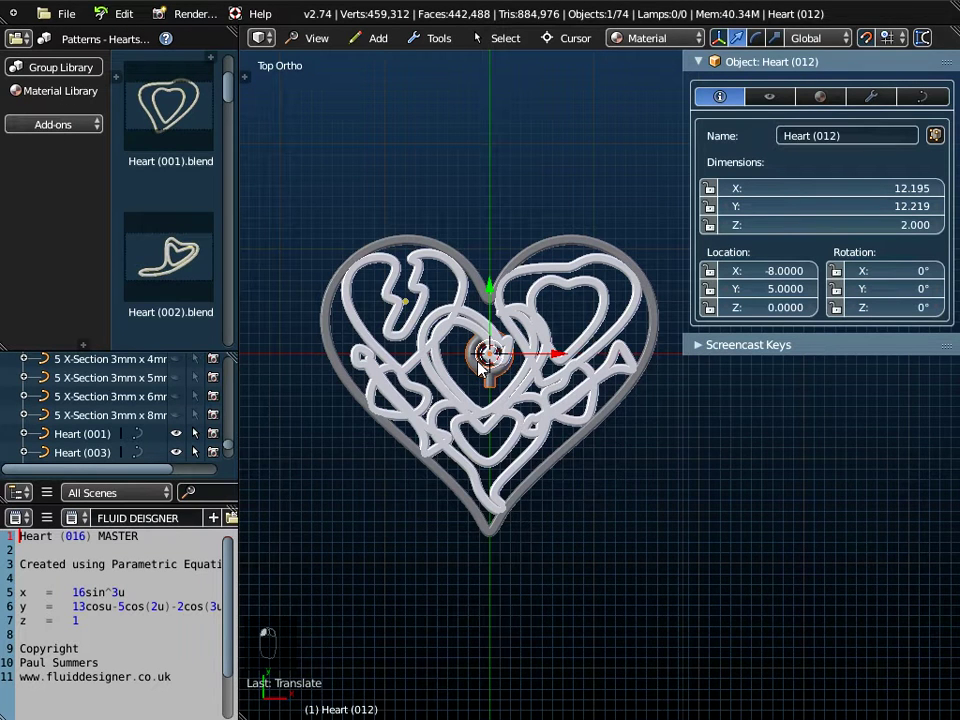
Select the appended wire connector and move it along the Y axis to Y 10, above the large heart's notch
scroll(480, 368, up, 2)
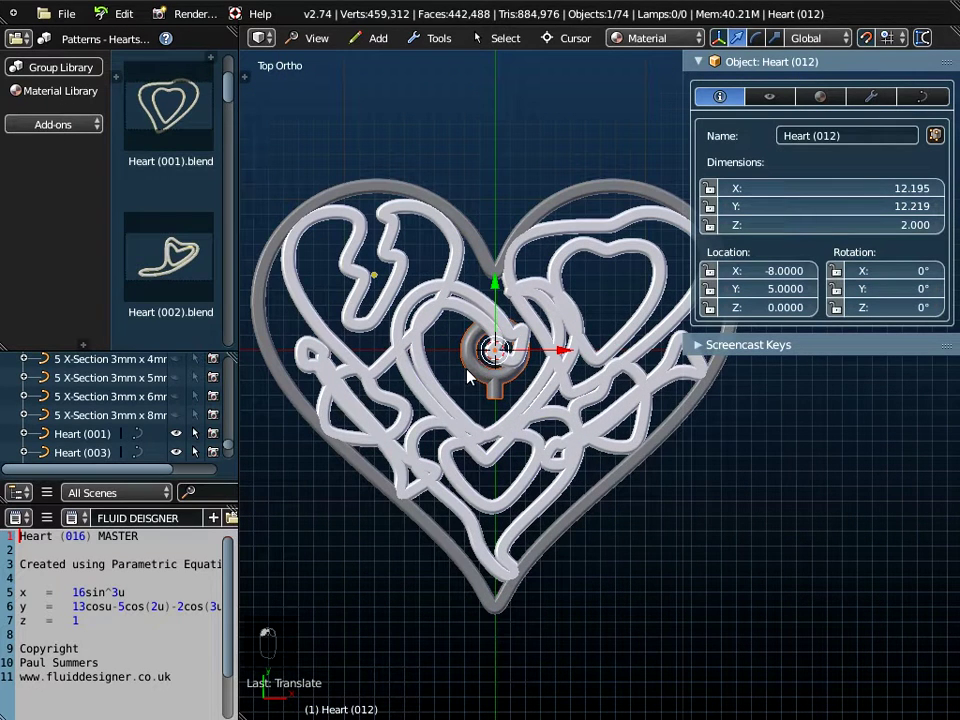
right_click(468, 376)
scroll(490, 350, up, 5)
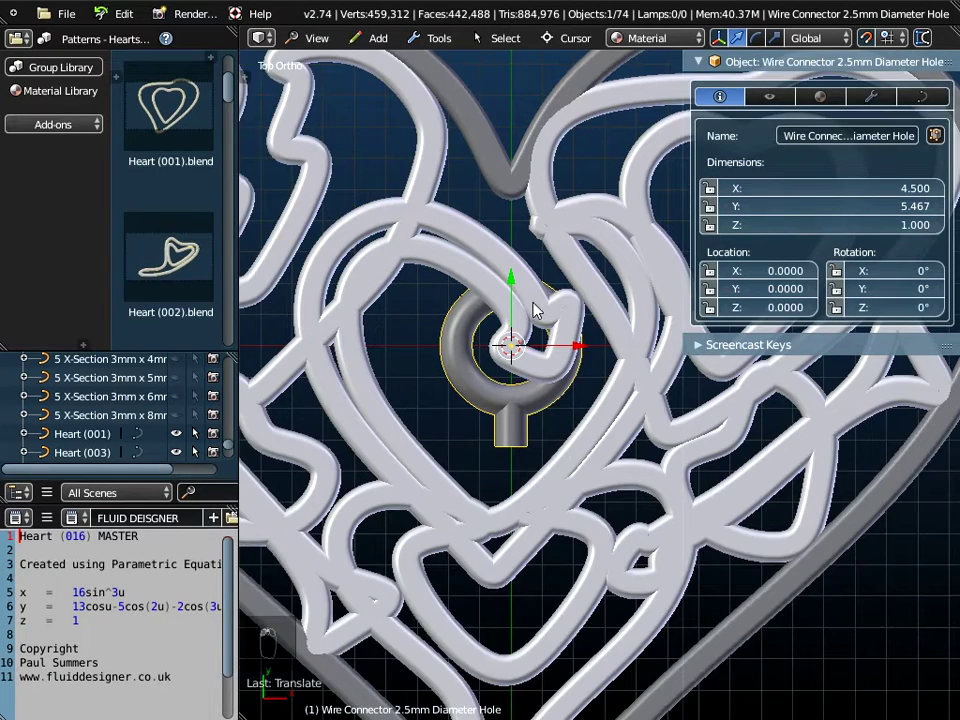
shift+middle_drag(533, 312, 489, 450)
key(g)
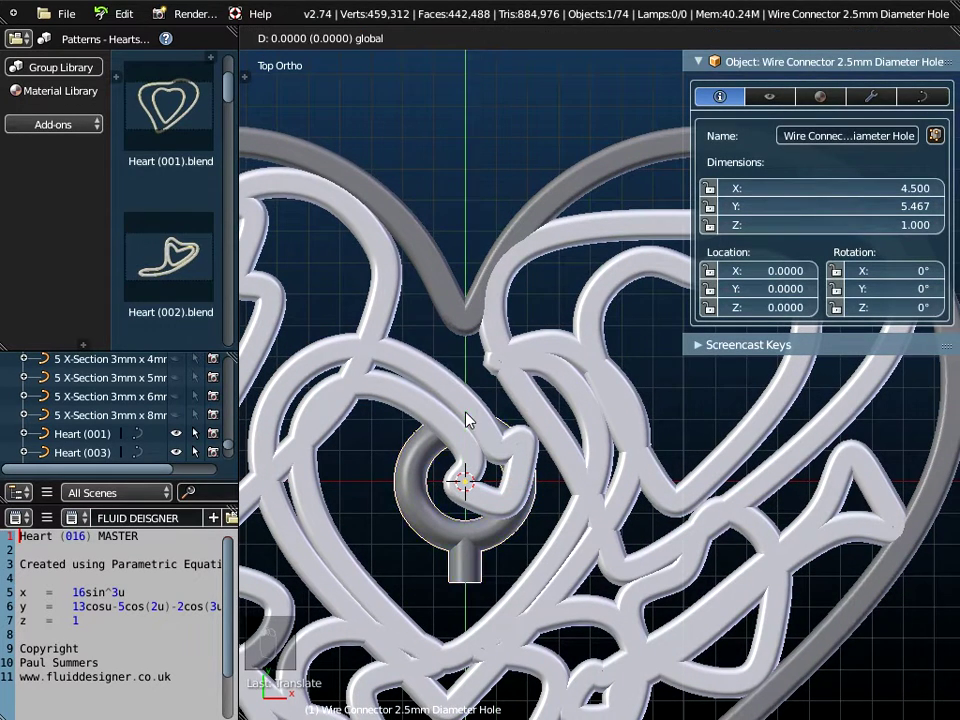
click(476, 101)
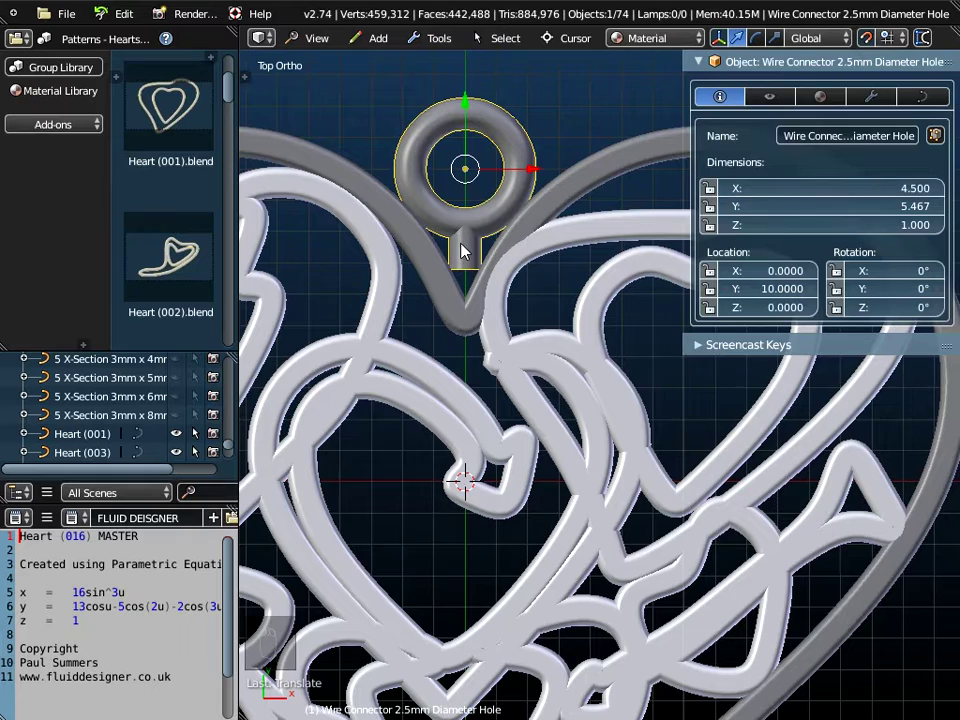
Lengthen the wire connector's stem into the heart's notch by moving its lowest control point down along Y to about -4.6
key(Tab)
scroll(472, 290, up, 1)
right_click(462, 266)
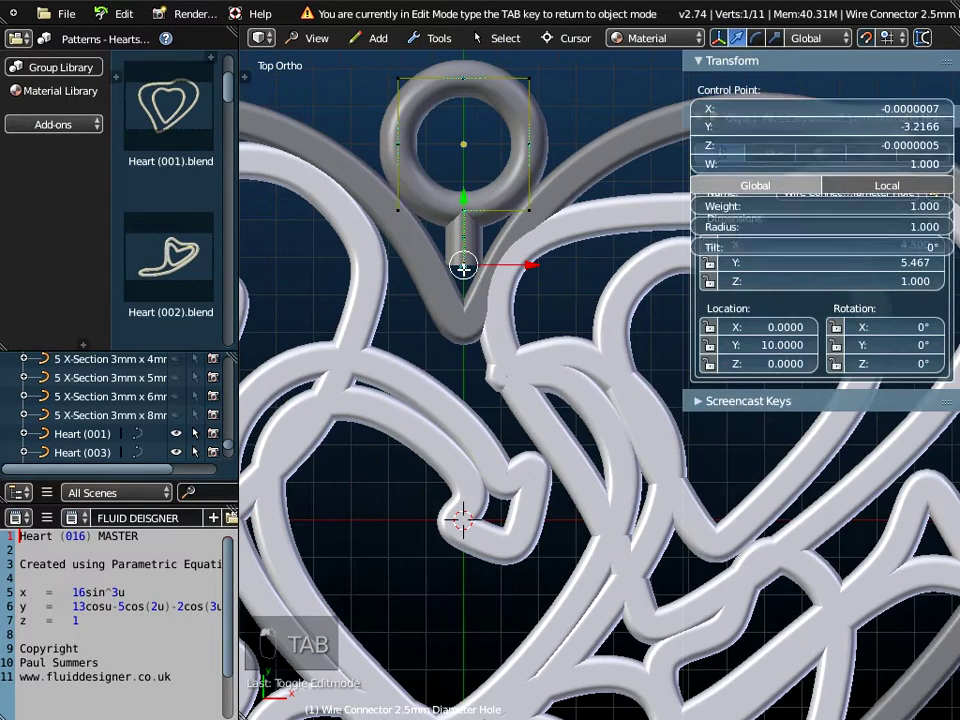
scroll(462, 266, up, 6)
drag(468, 193, 482, 332)
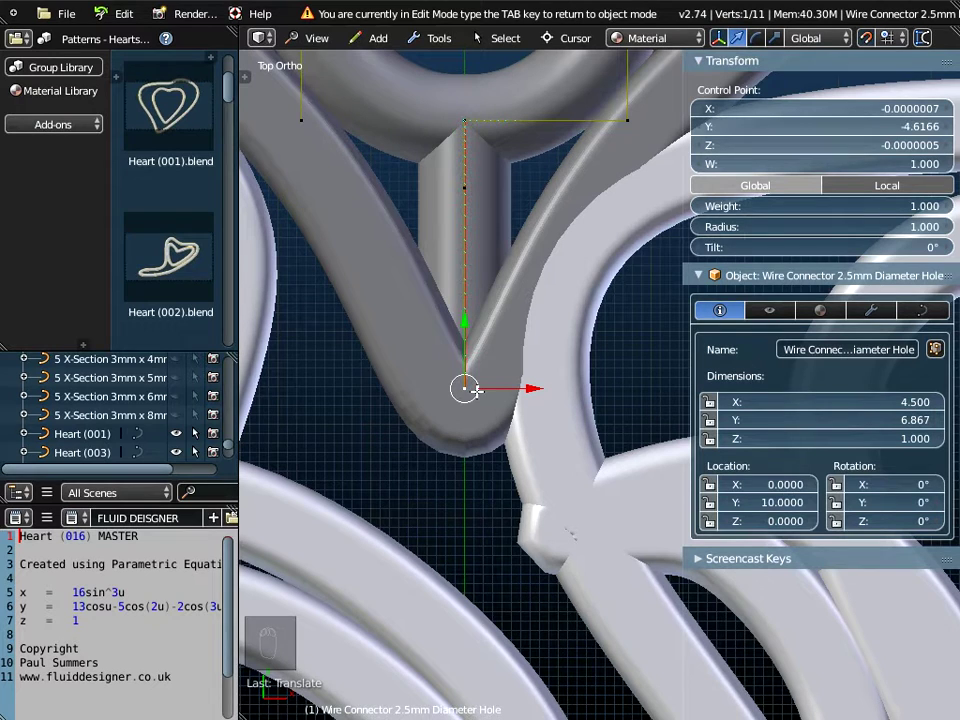
middle_drag(465, 391, 467, 392)
scroll(467, 392, down, 4)
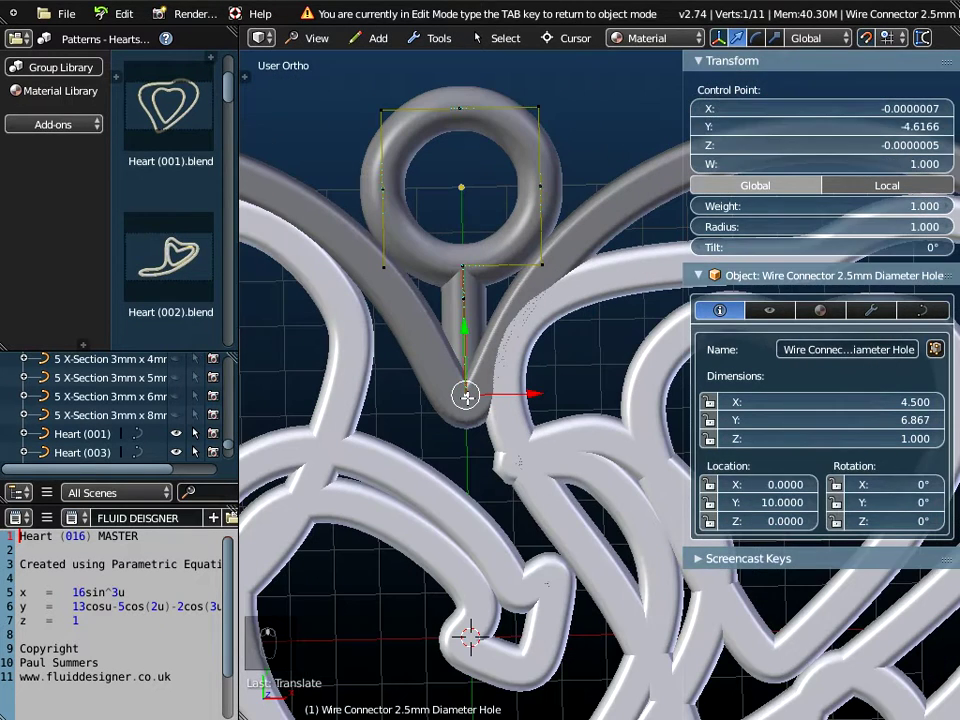
key(a)
key(Tab)
shift+middle_drag(508, 317, 467, 210)
scroll(490, 270, down, 4)
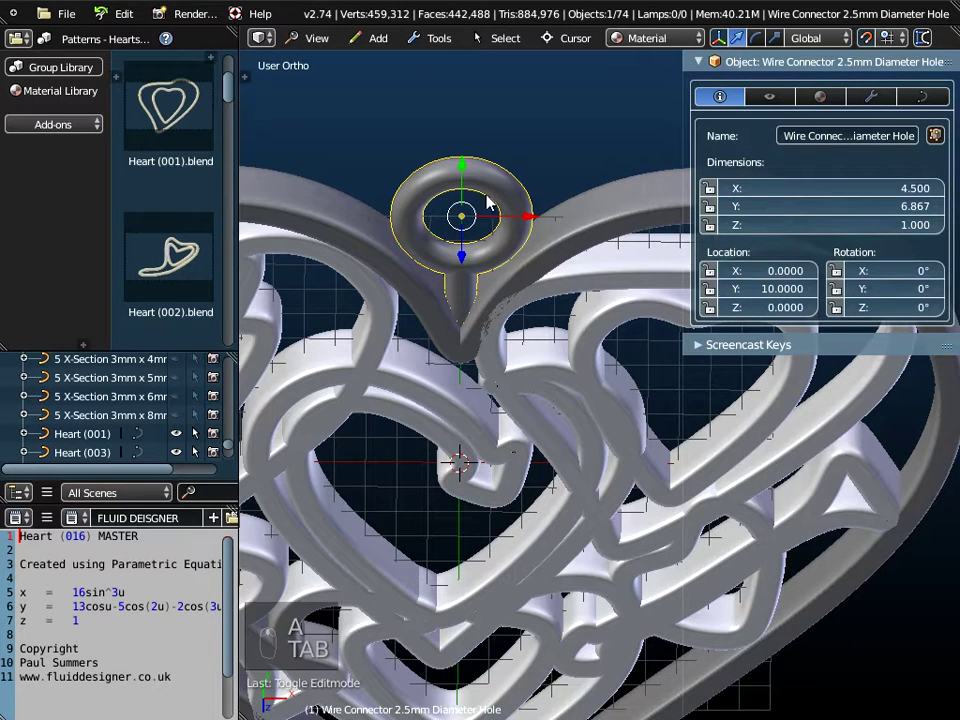
Add the large heart outline to the selection and join the wire connector into it
shift+right_click(592, 238)
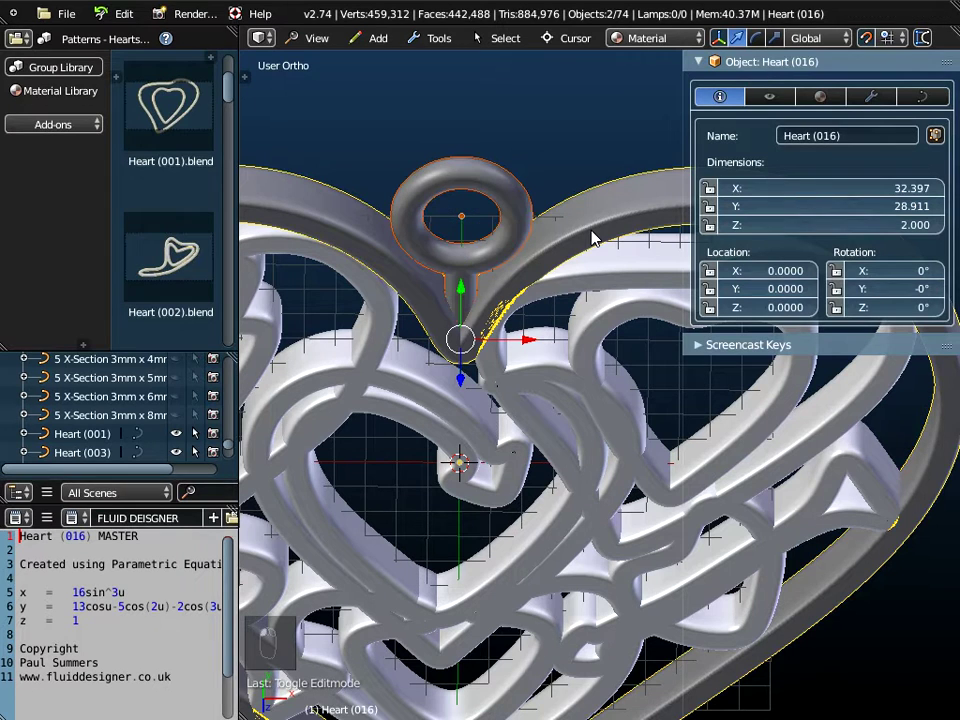
click(440, 39)
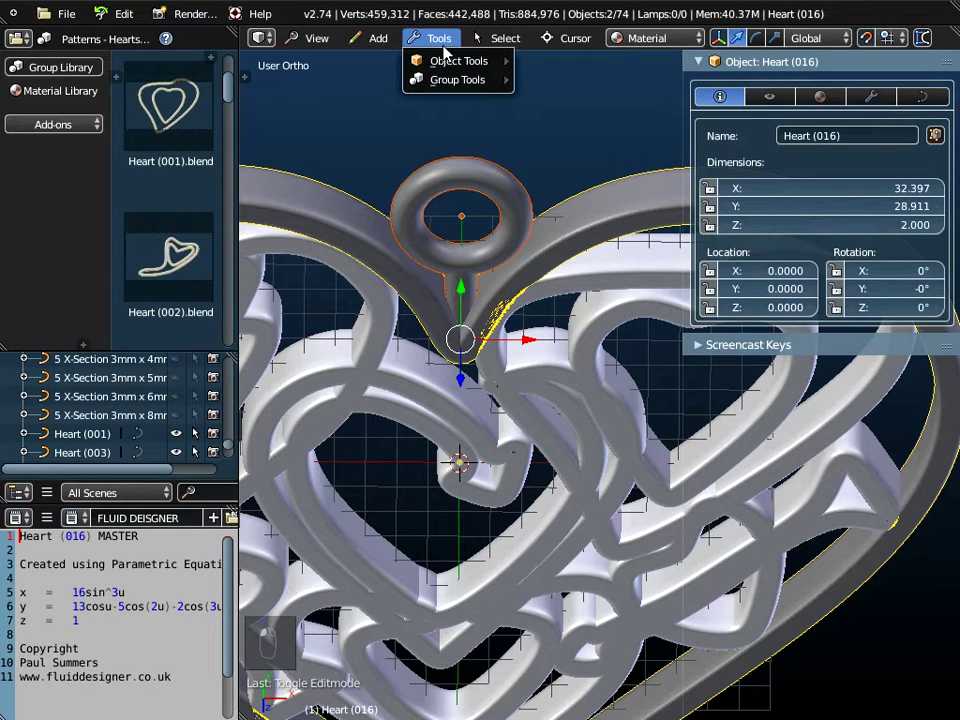
mouse_move(452, 59)
click(551, 146)
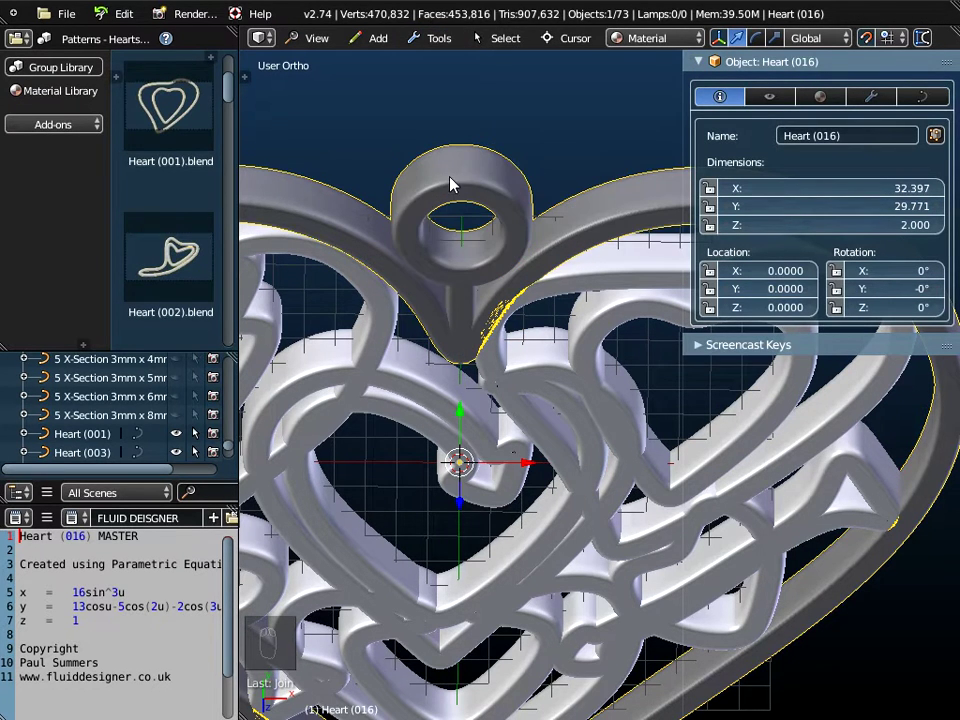
scroll(590, 260, down, 3)
middle_drag(590, 260, 580, 194)
scroll(513, 256, up, 3)
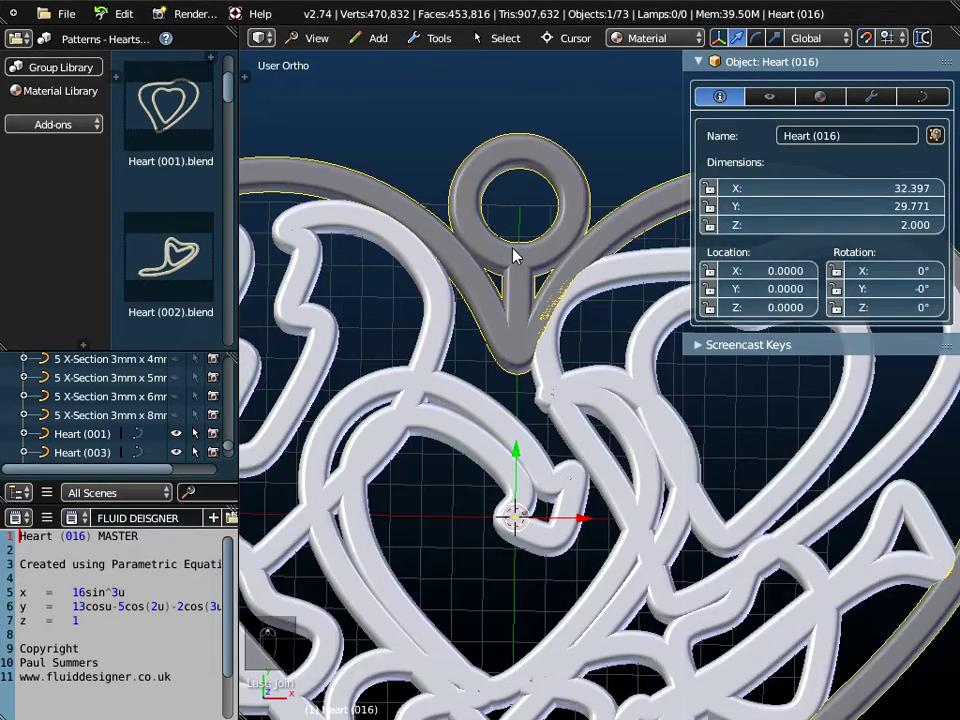
scroll(513, 256, down, 2)
scroll(512, 260, down, 4)
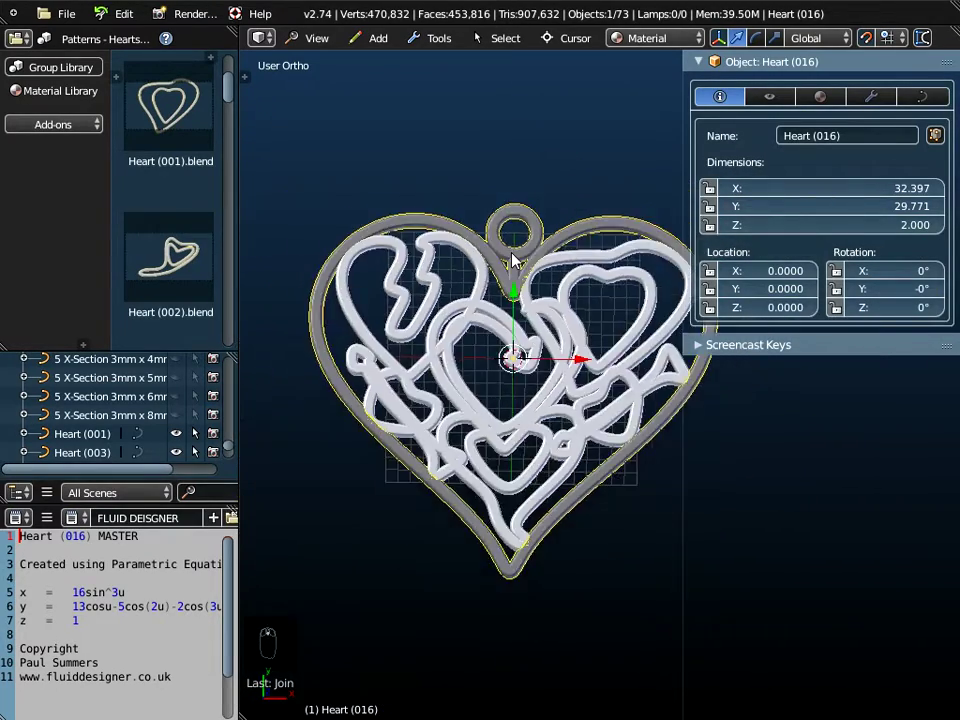
middle_drag(512, 260, 522, 309)
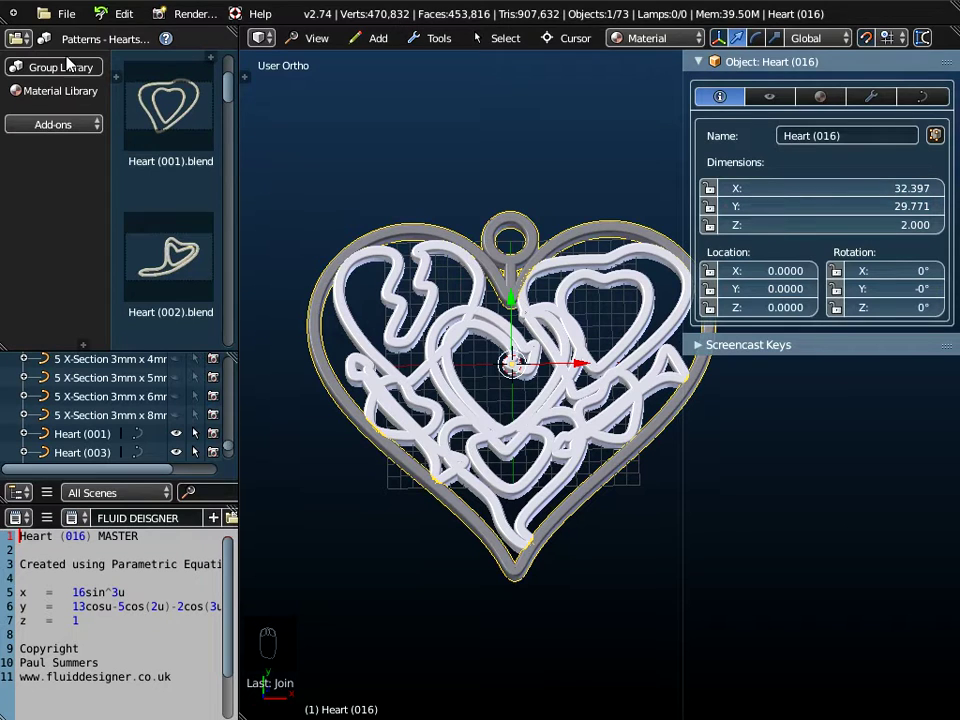
Append the Harrington Font - A object from its blend file in the Patterns - Alphabet Harrington Font library
click(62, 14)
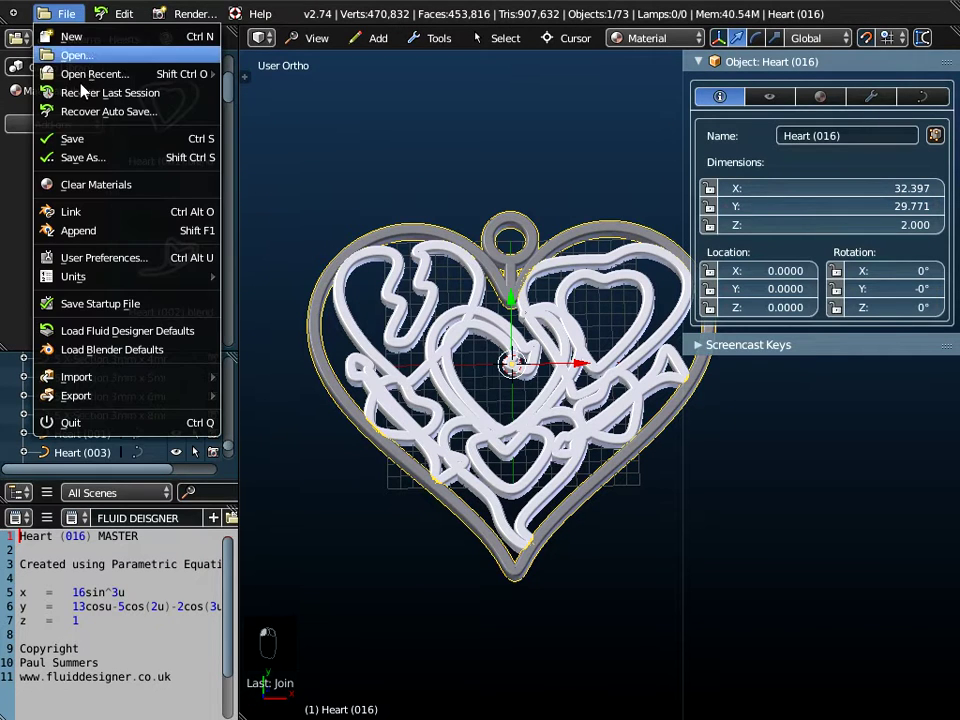
click(84, 230)
click(245, 108)
click(245, 108)
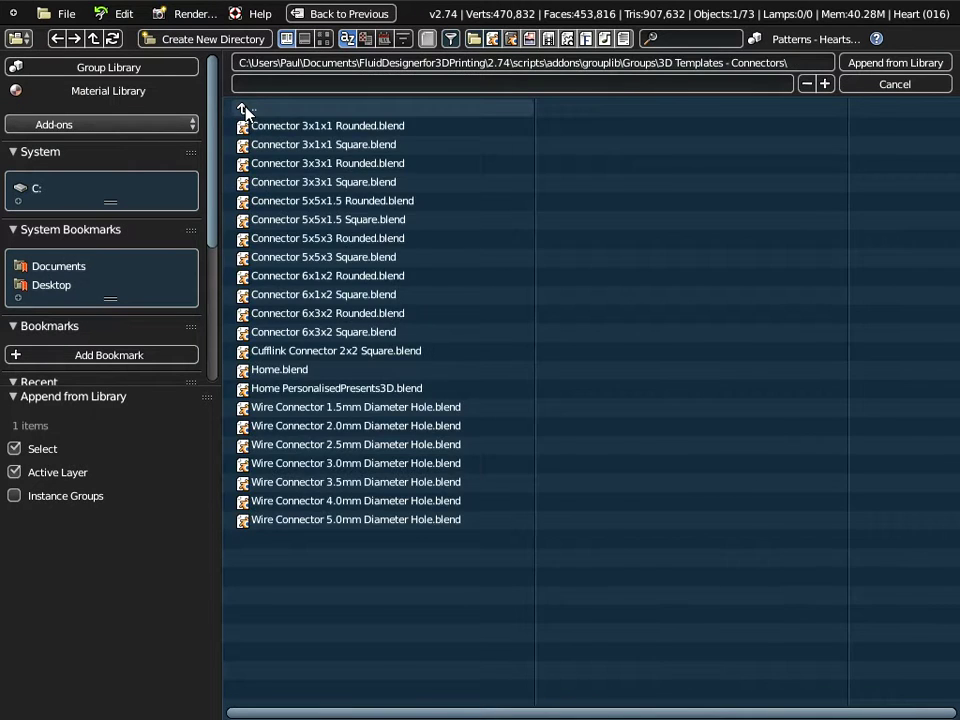
click(245, 108)
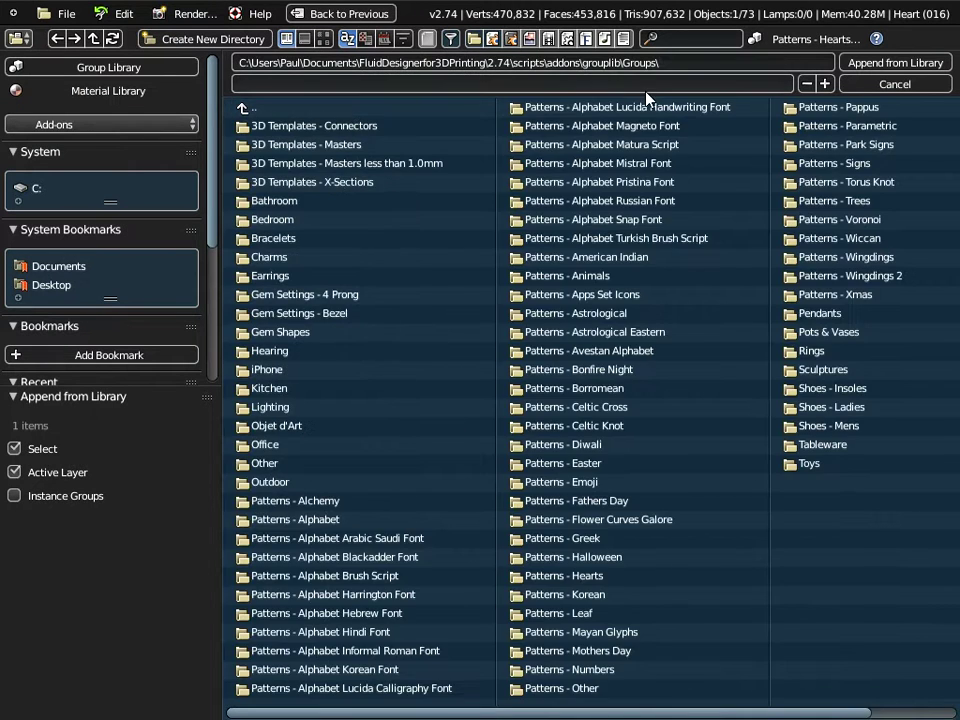
click(358, 595)
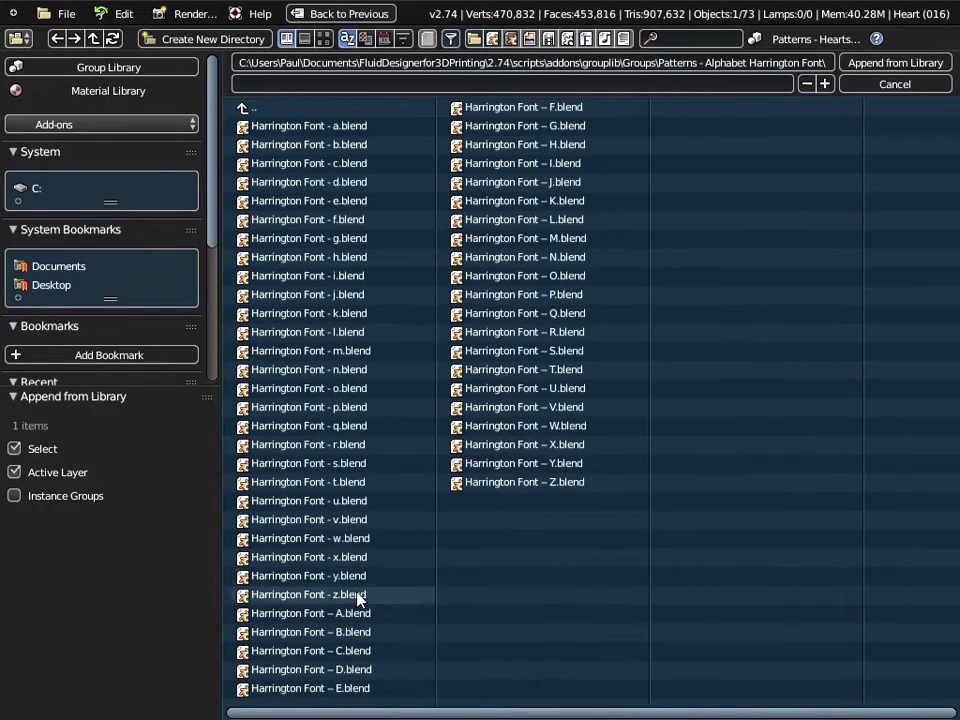
click(338, 620)
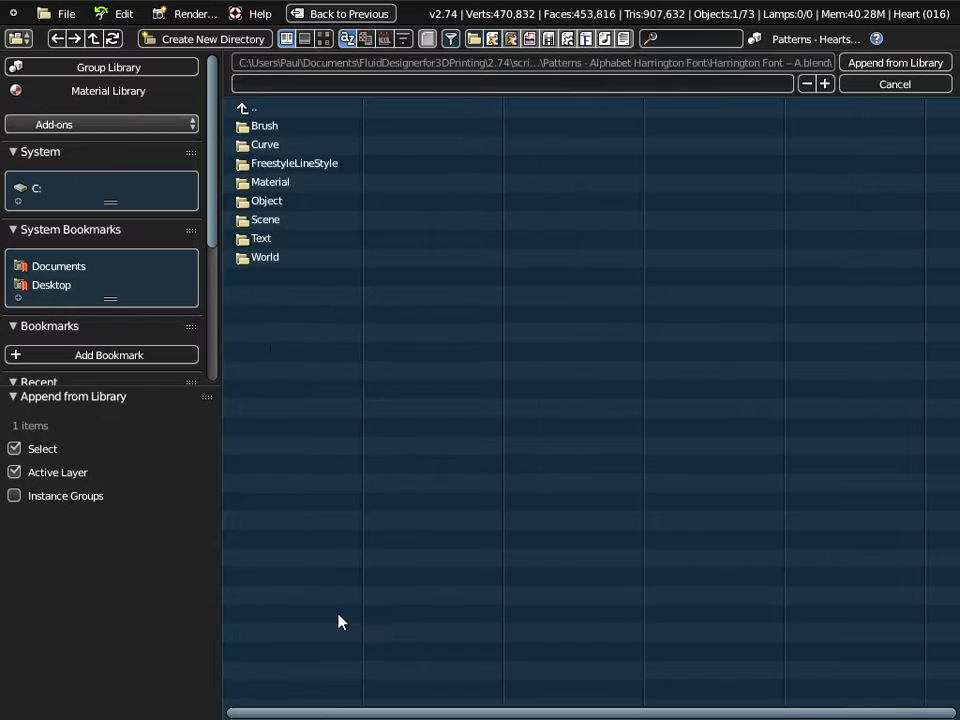
click(281, 200)
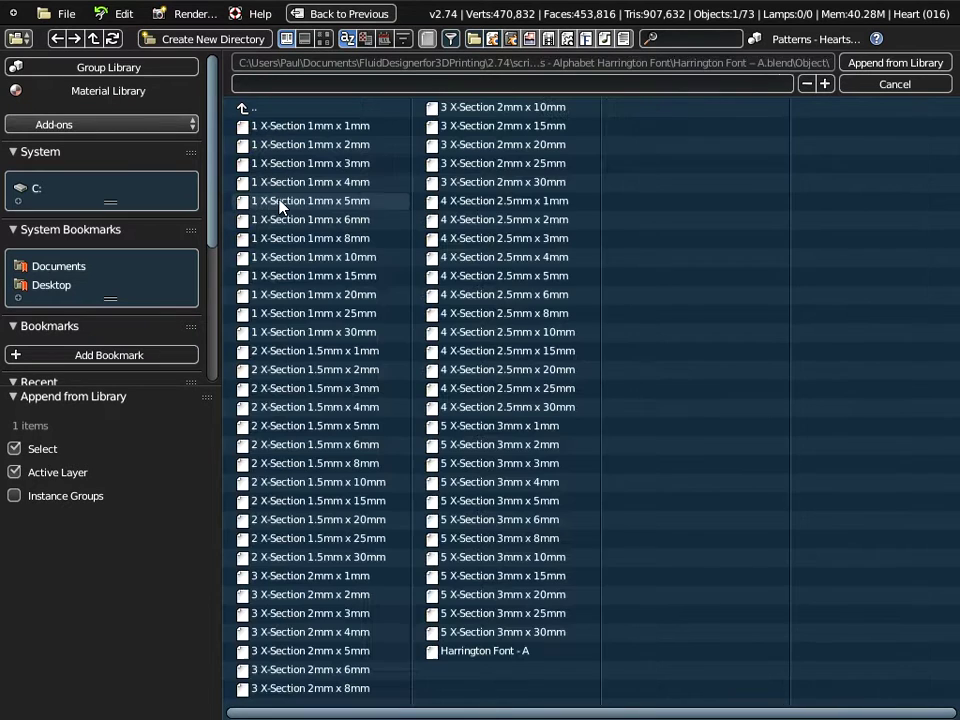
click(466, 651)
click(890, 62)
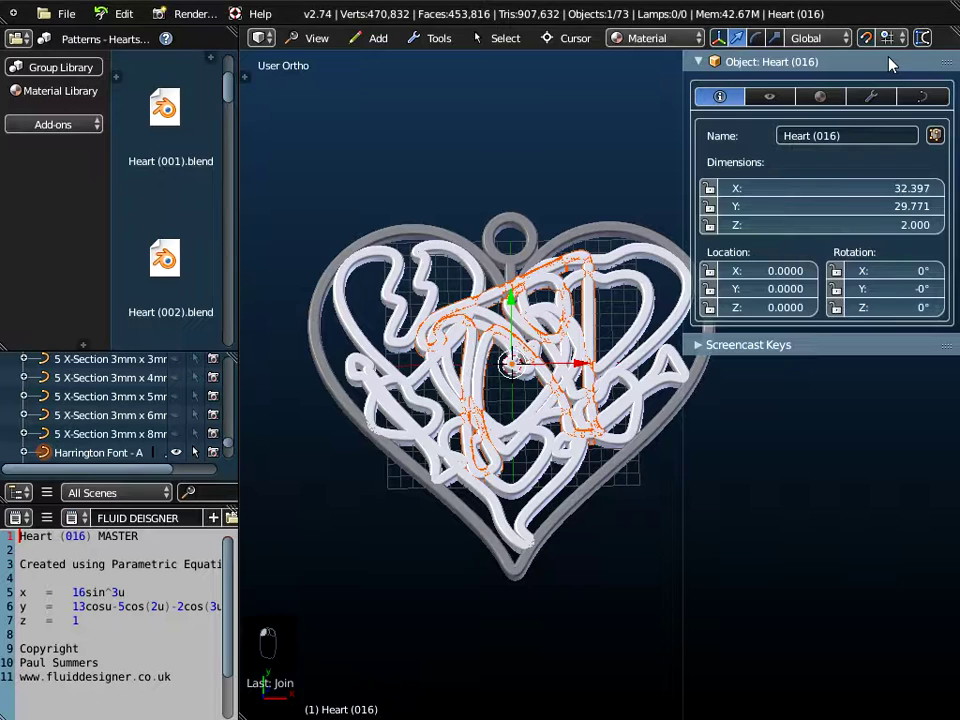
Select the appended letter A and raise it along the Z axis to Z 1 above the heart patterns
middle_drag(439, 368, 481, 286)
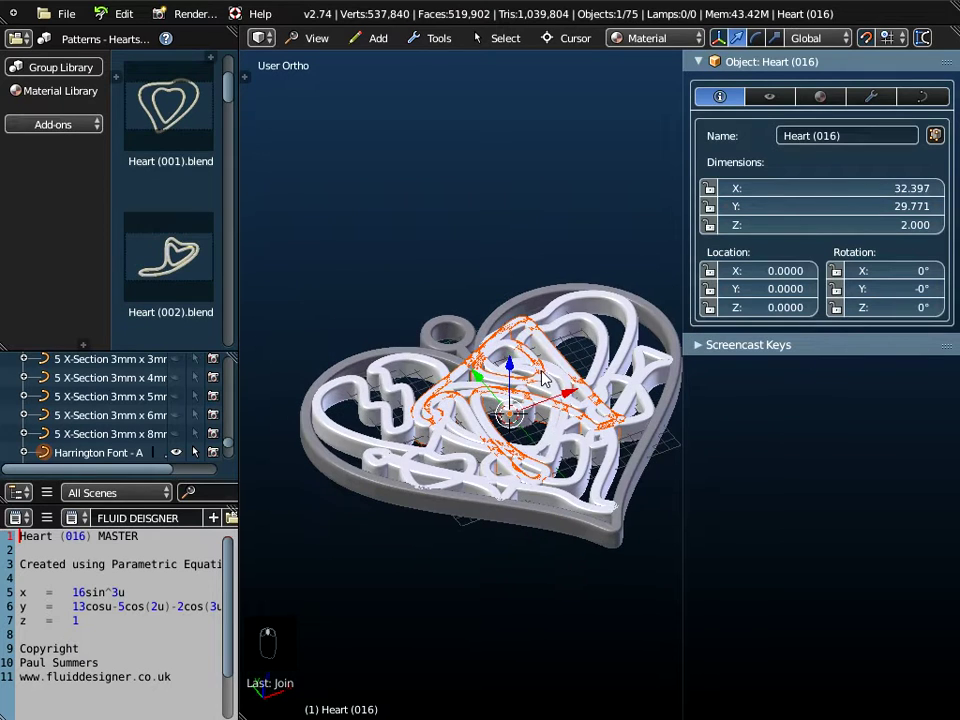
click(98, 452)
key(g)
key(z)
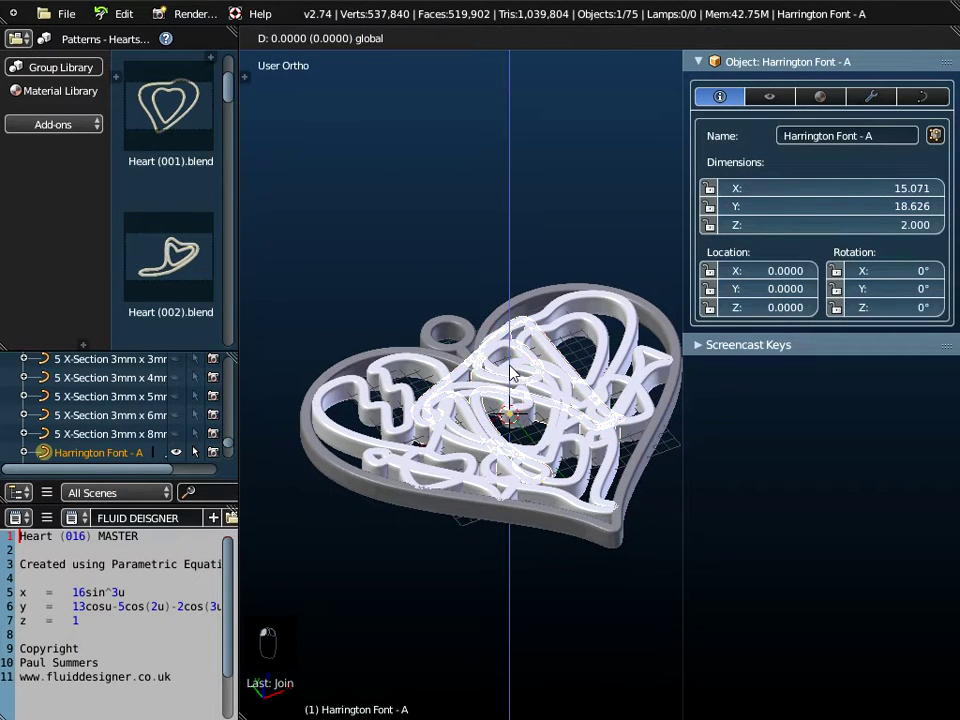
mouse_move(510, 366)
mouse_down()
mouse_move(512, 346)
mouse_move(510, 364)
mouse_up()
mouse_move(474, 455)
middle_down()
mouse_move(523, 354)
mouse_move(472, 441)
middle_up()
scroll(538, 393, up, 2)
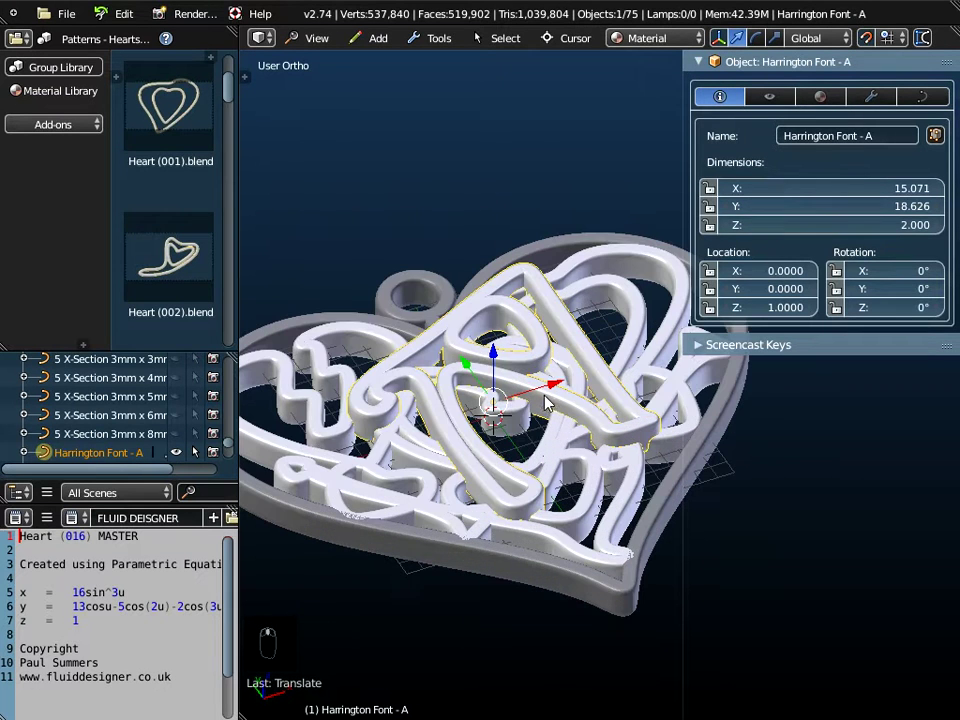
Show the letter A's curve data and move the letter slightly down along the Y axis within the heart
click(920, 97)
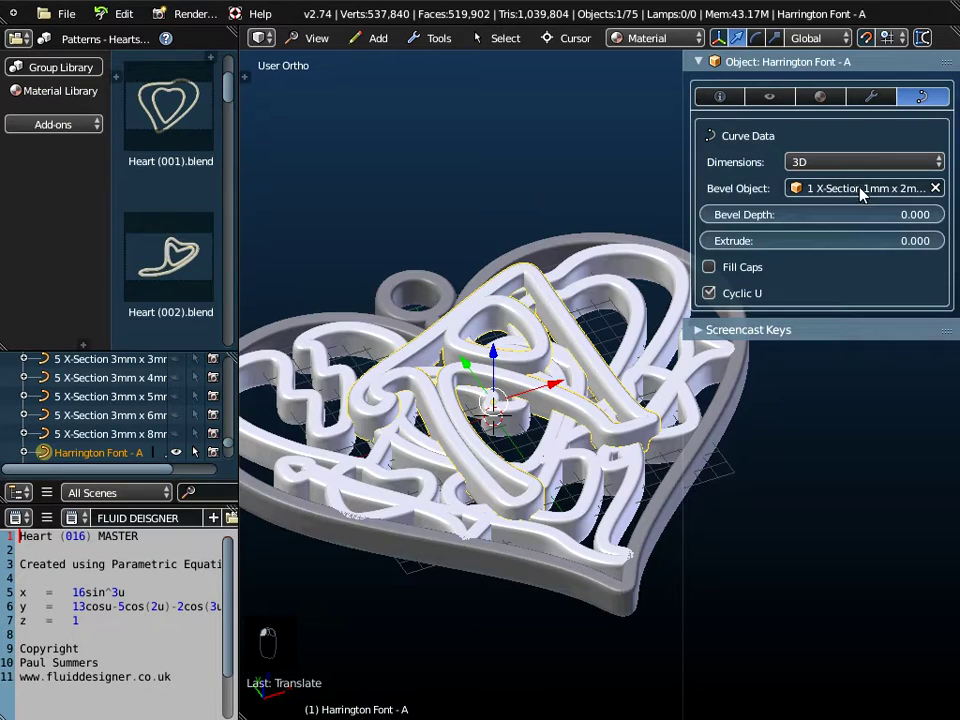
middle_drag(474, 455, 351, 591)
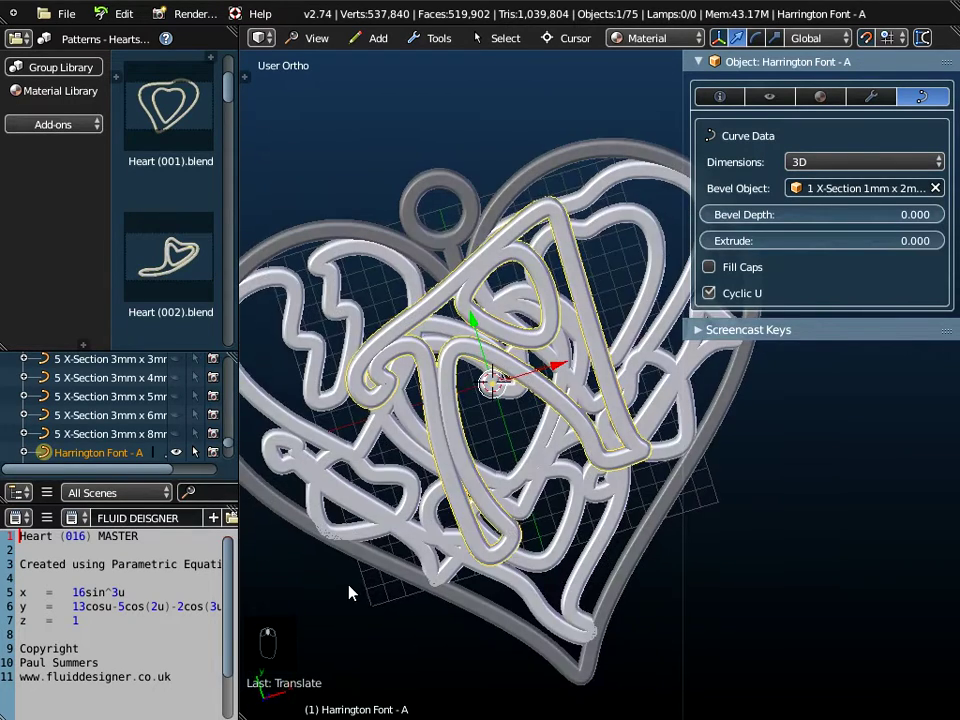
middle_drag(392, 542, 536, 560)
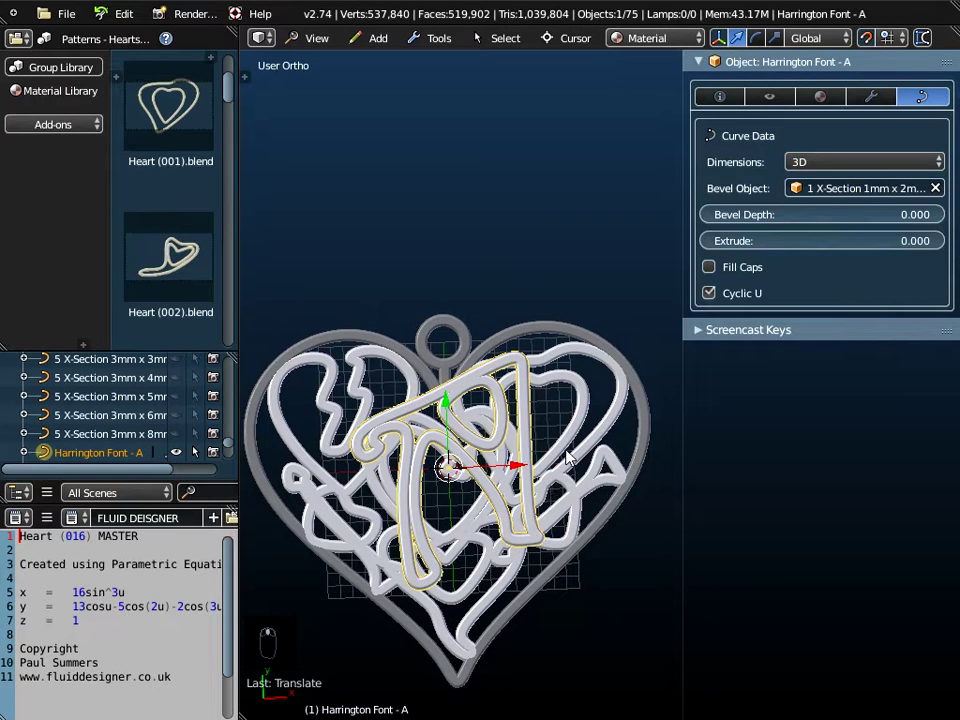
shift+middle_drag(551, 489, 596, 418)
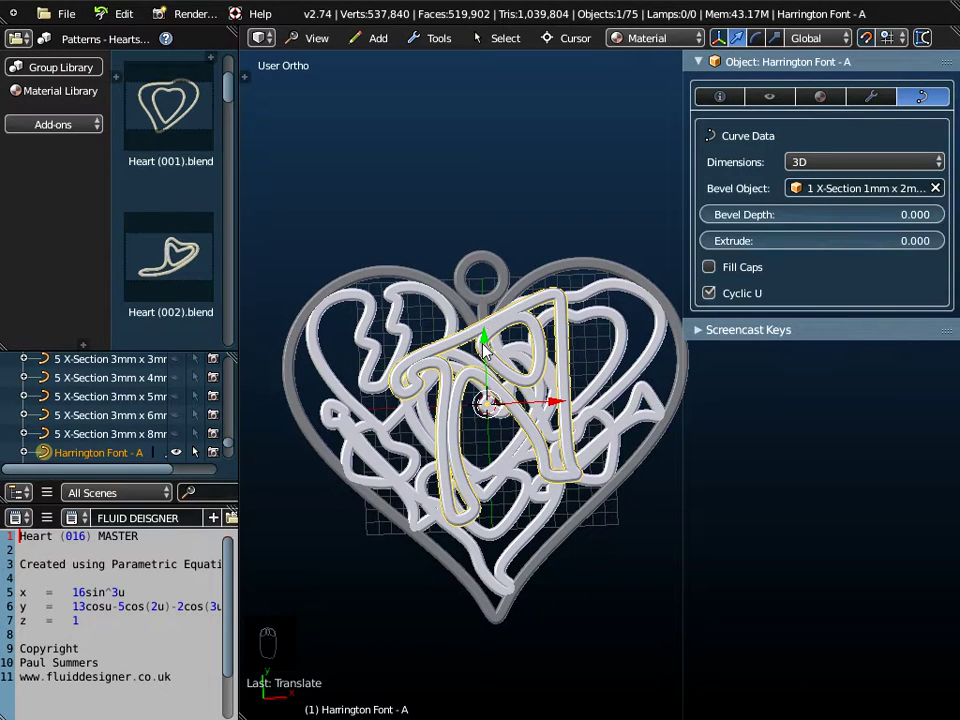
drag(484, 340, 486, 372)
middle_drag(497, 465, 470, 440)
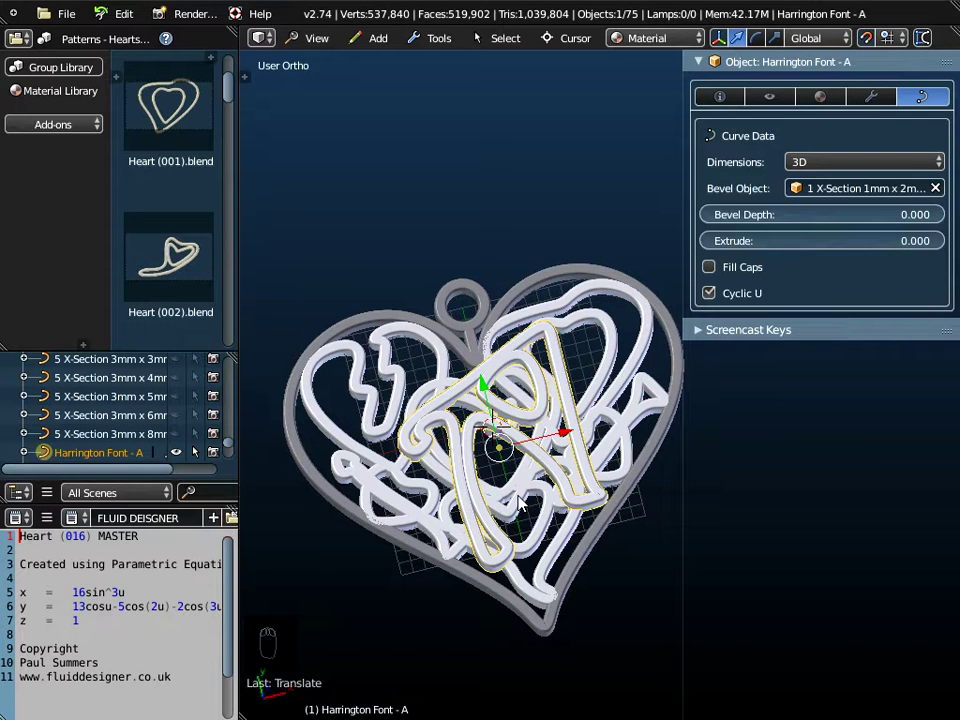
Select all six inner heart patterns plus the letter A as the active object, and join them into one curve
right_click(540, 545)
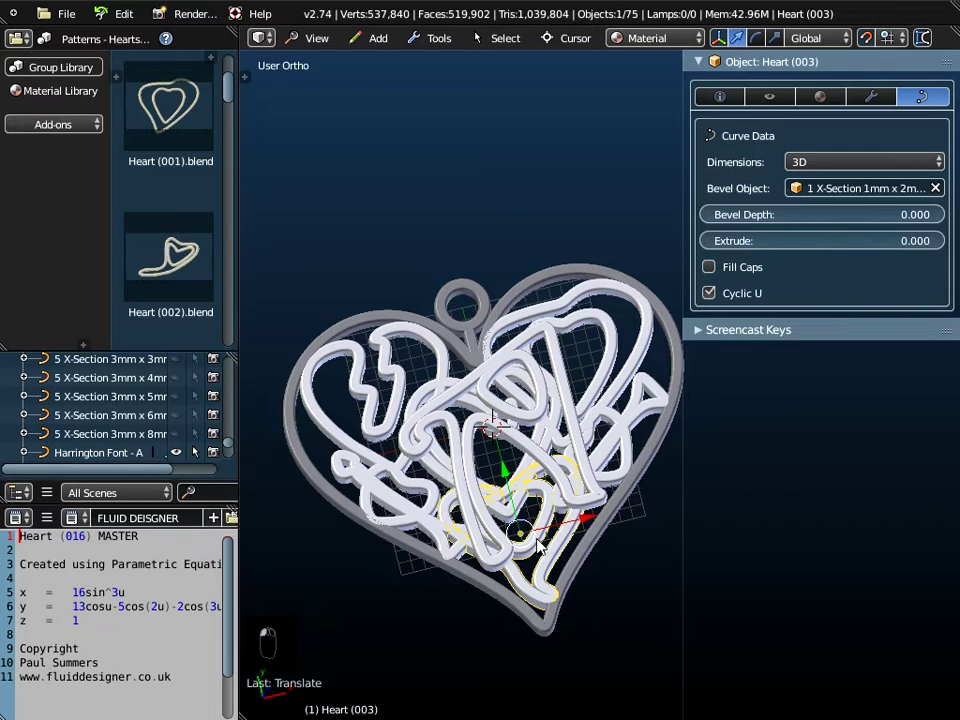
shift+right_click(394, 498)
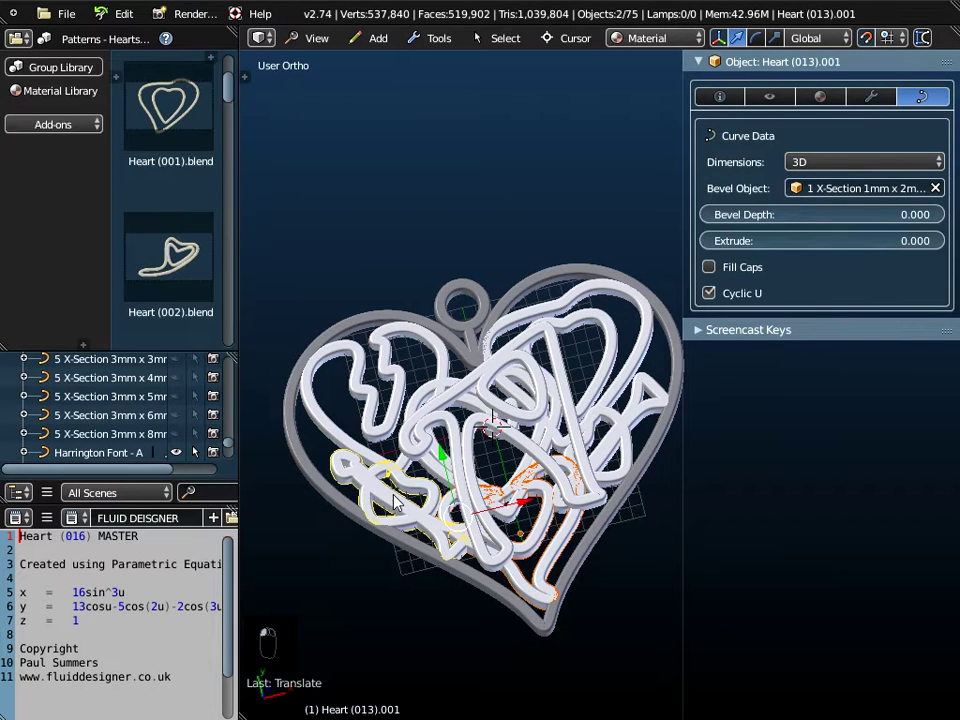
shift+right_click(624, 428)
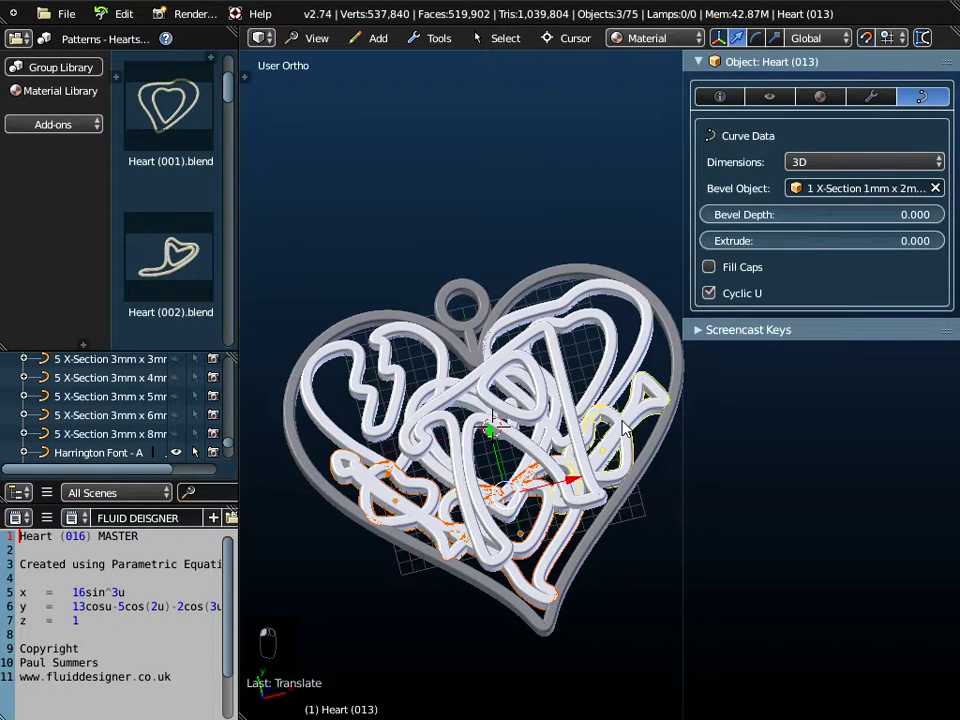
shift+right_click(596, 323)
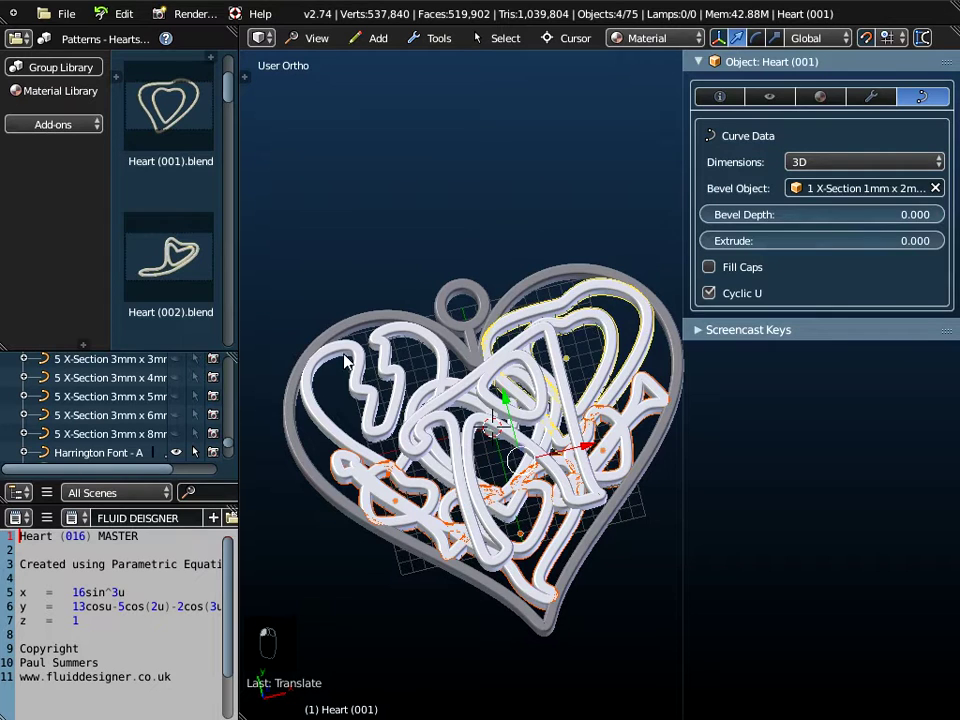
shift+right_click(422, 420)
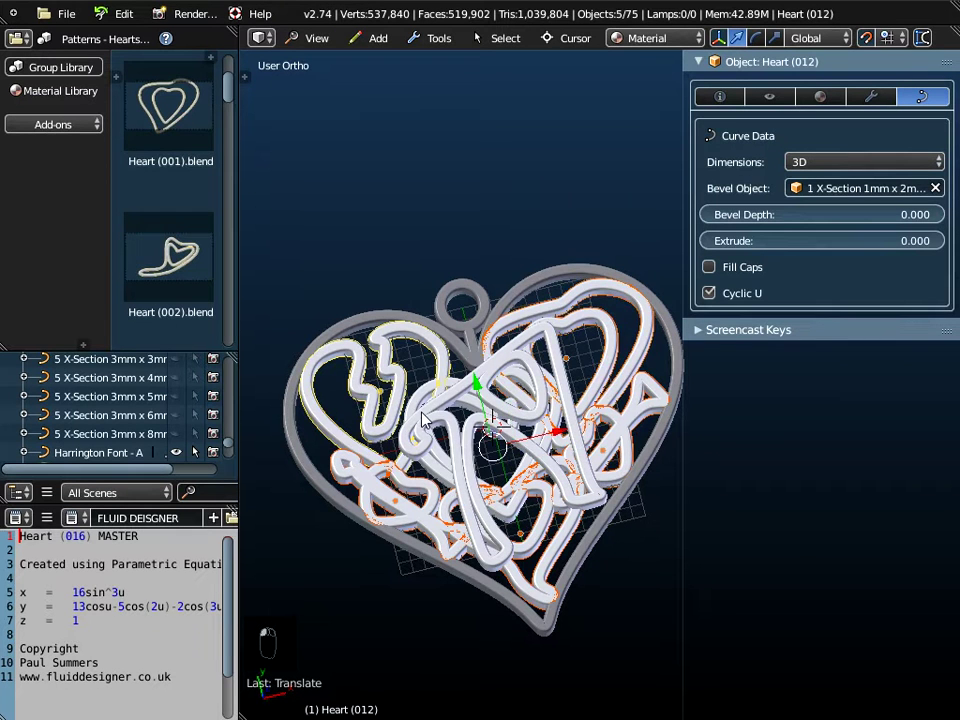
shift+right_click(442, 476)
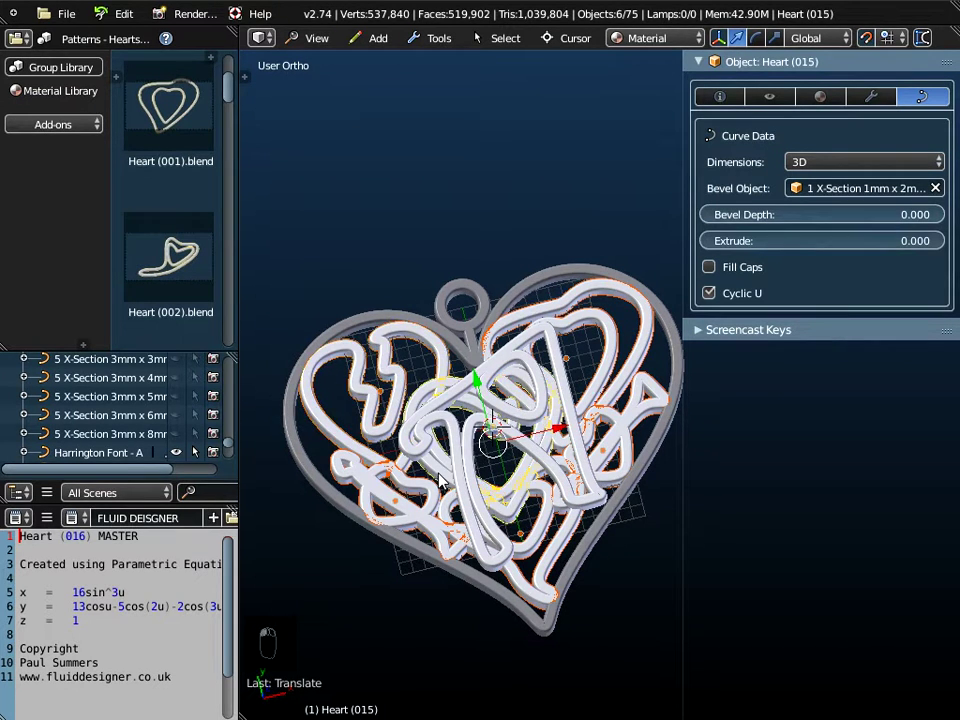
shift+right_click(517, 355)
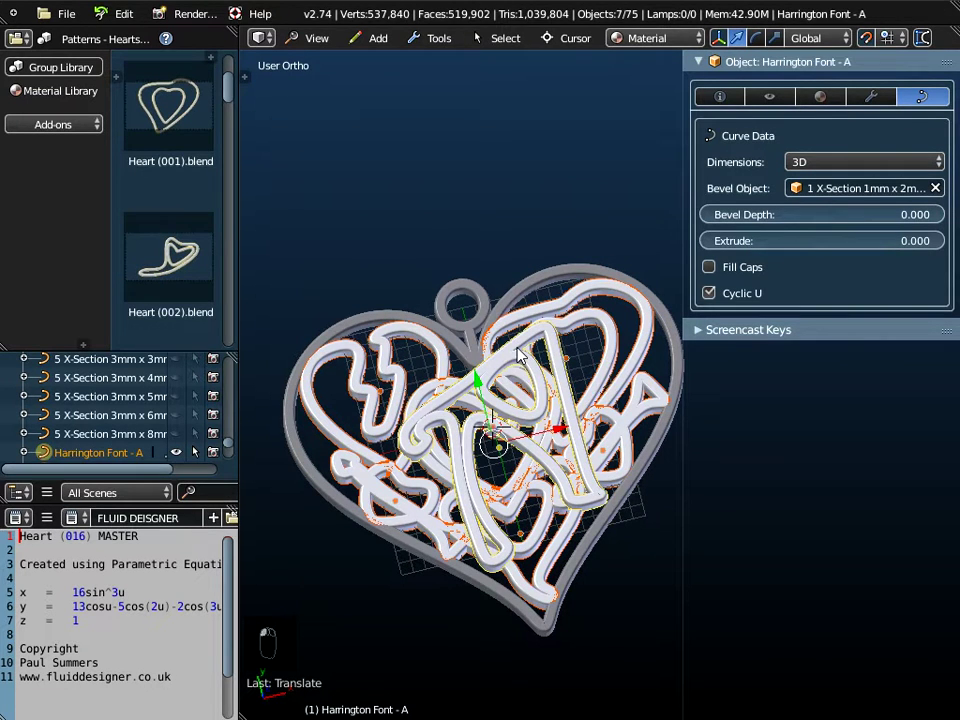
click(436, 37)
mouse_move(446, 63)
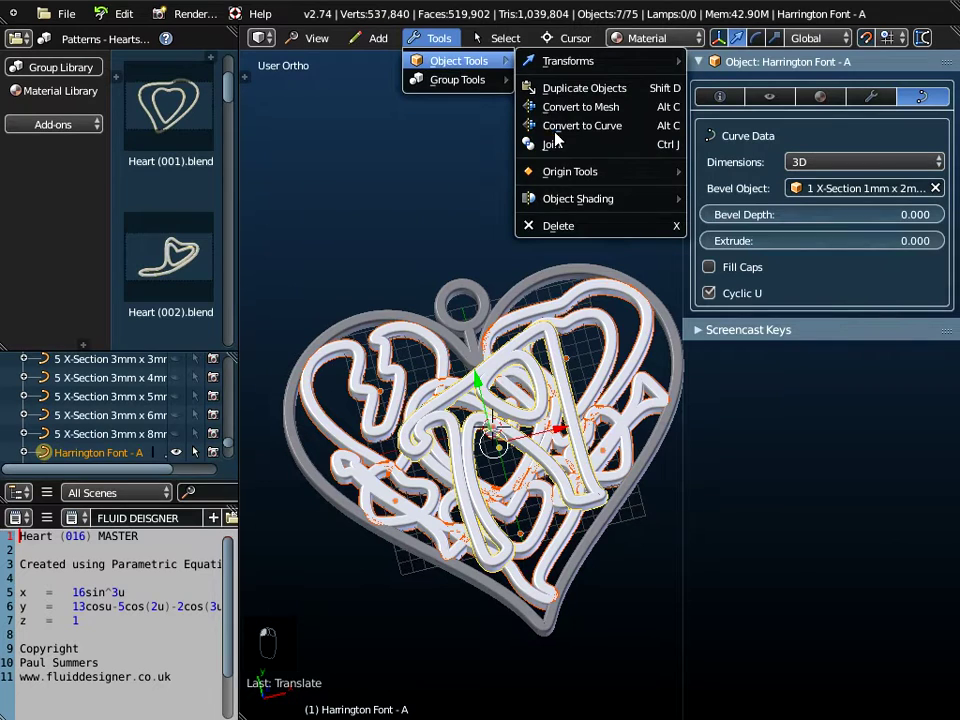
click(557, 146)
Add the outer heart outline with its ring to the selection as the active object and join it with the combined inner patterns
middle_drag(496, 312, 480, 396)
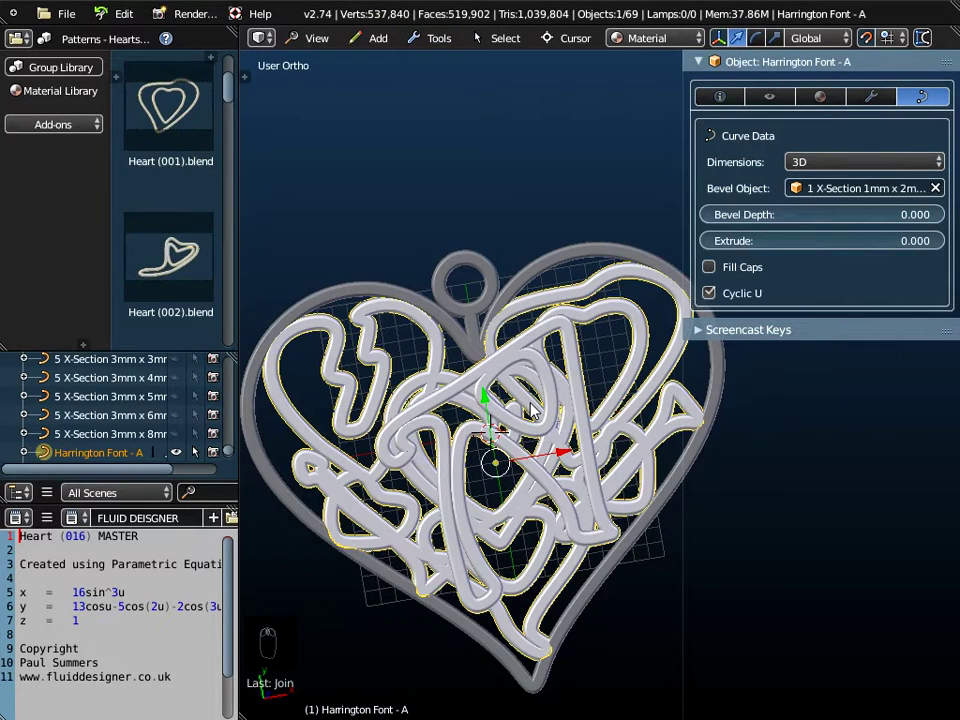
shift+right_click(474, 265)
click(440, 38)
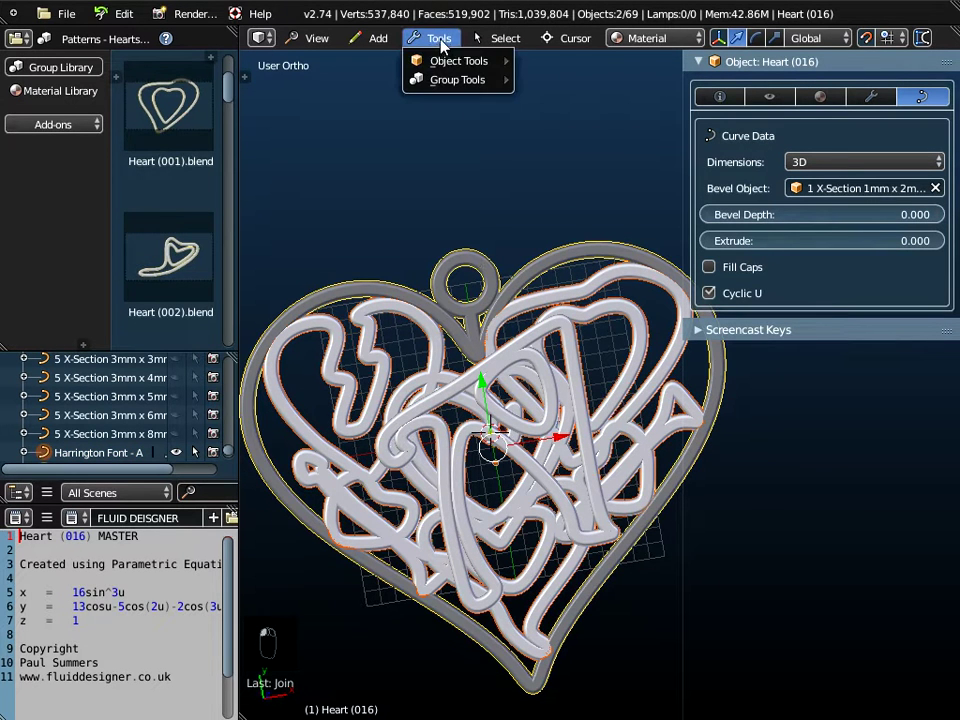
mouse_move(450, 60)
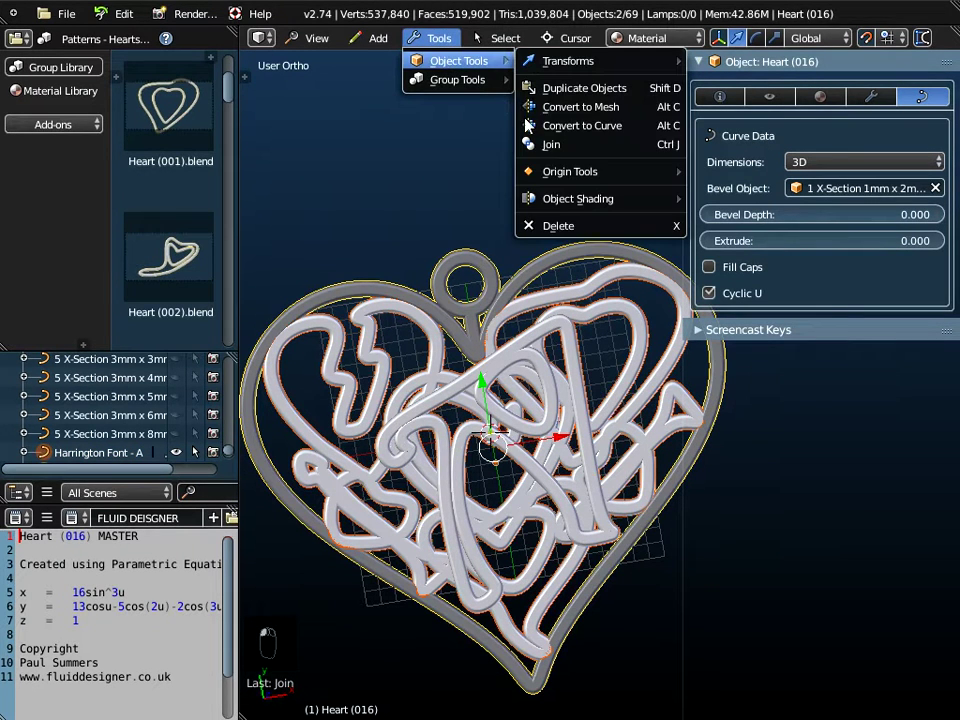
click(549, 146)
middle_drag(485, 316, 506, 502)
shift+middle_drag(510, 424, 545, 435)
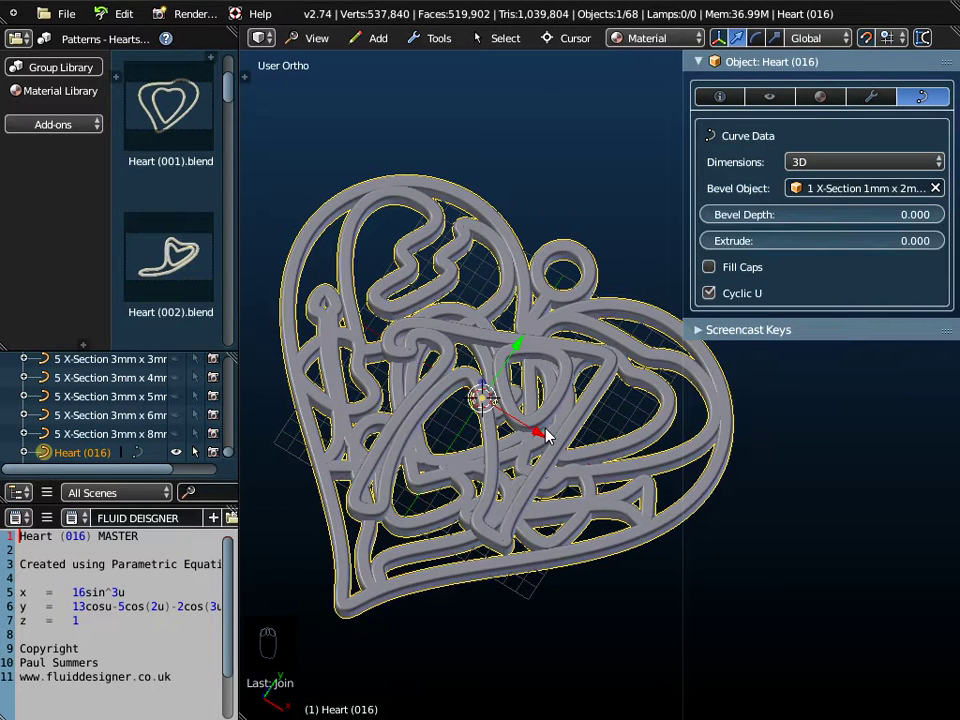
scroll(550, 350, up, 2)
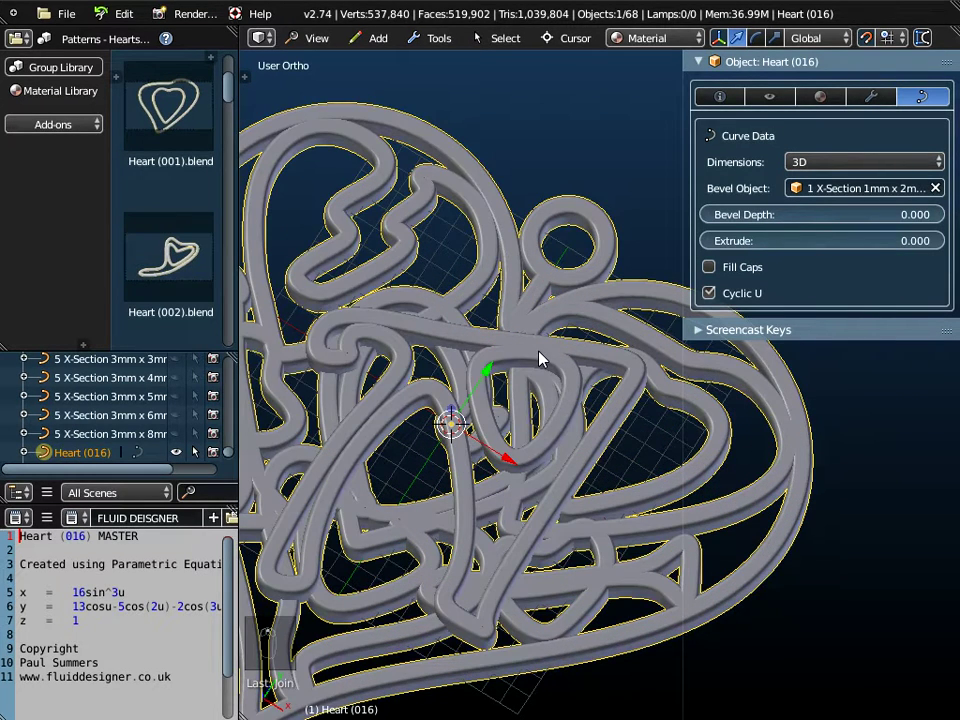
scroll(540, 358, down, 2)
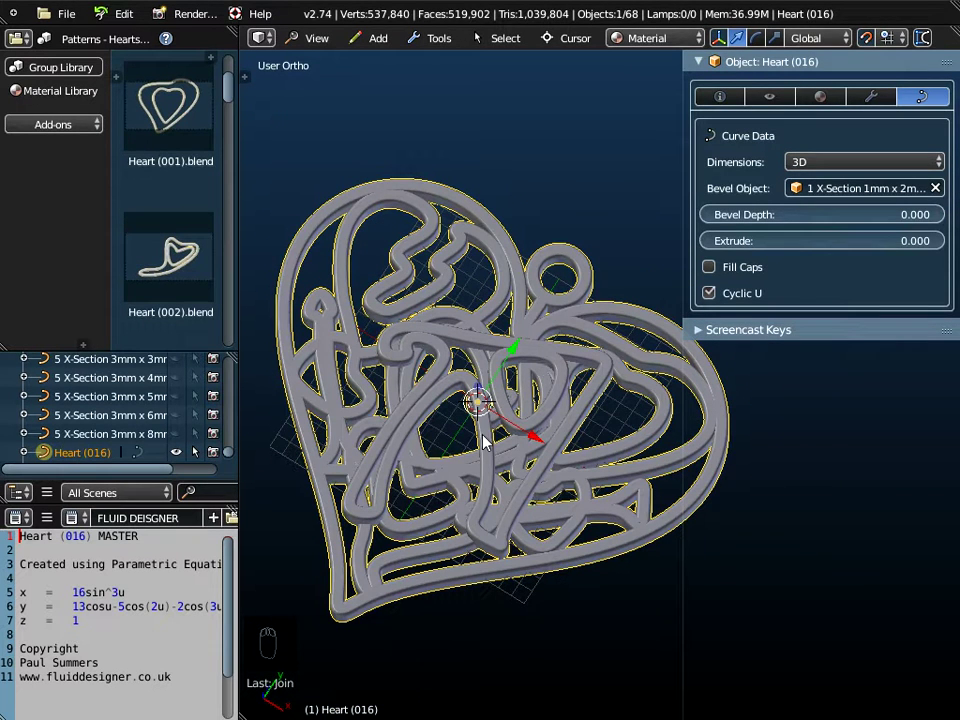
Convert the joined heart pendant curve to a mesh
click(439, 40)
mouse_move(443, 60)
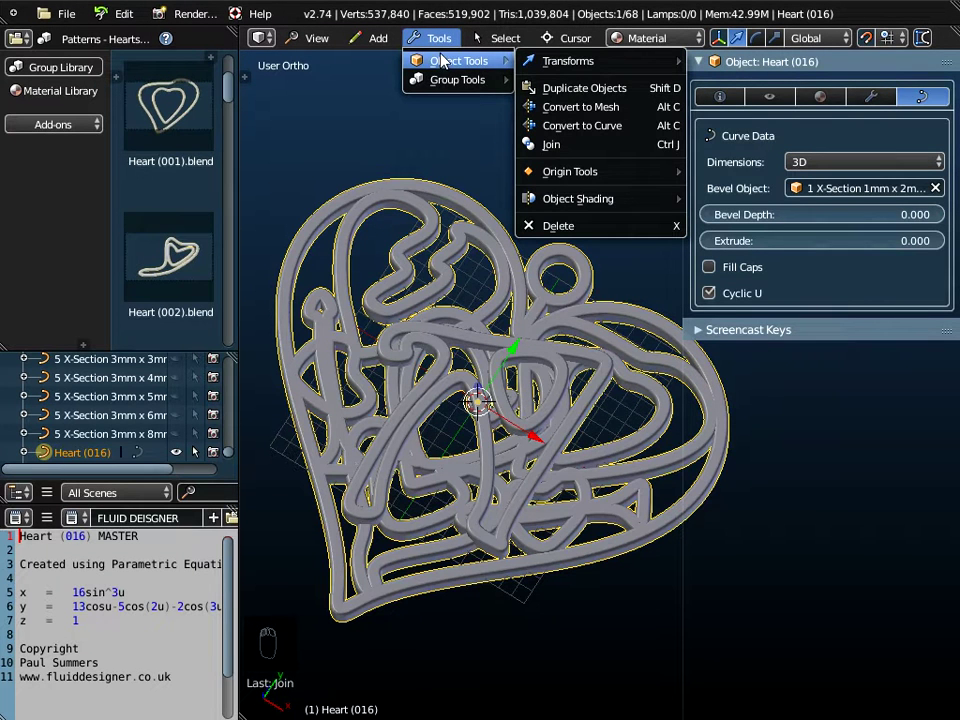
click(567, 108)
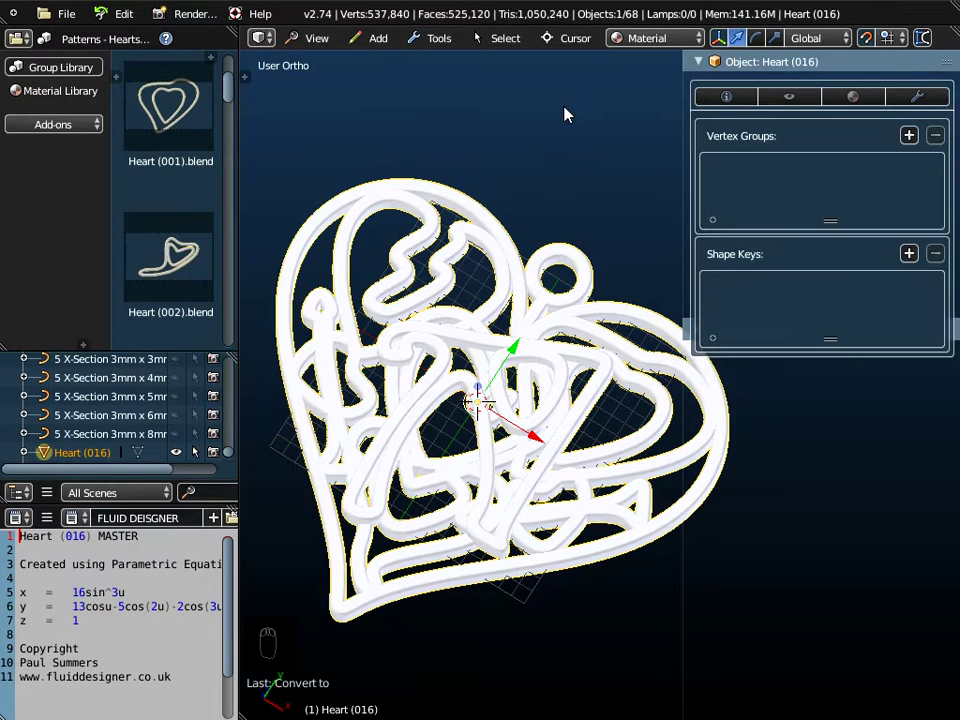
Add a Decimate modifier in Collapse mode to the pendant mesh and set its ratio to 0.9
click(918, 100)
click(855, 126)
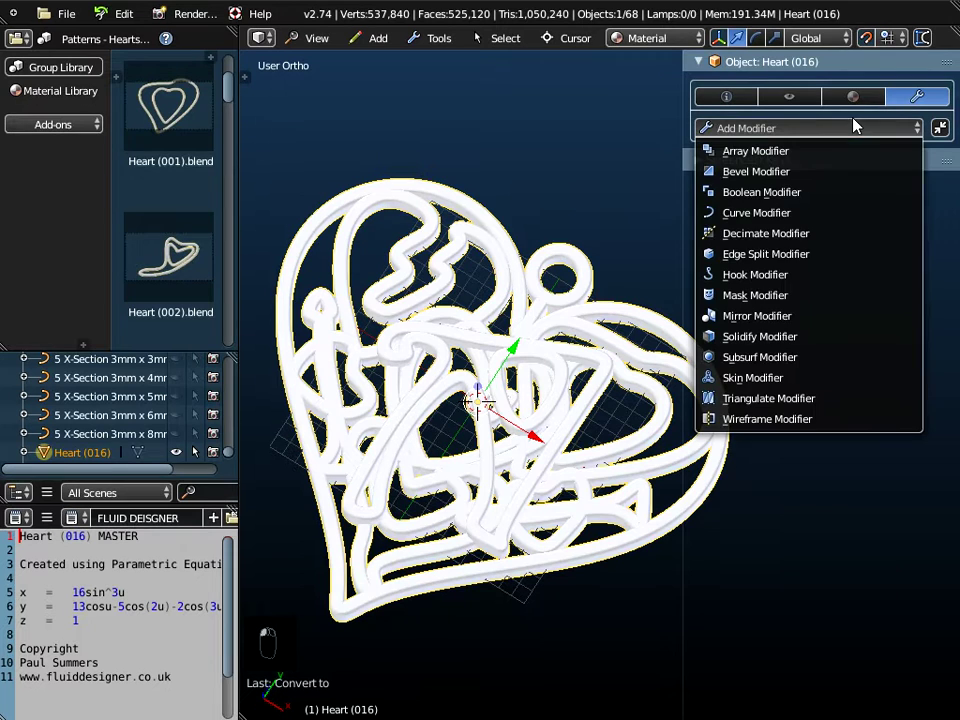
click(773, 233)
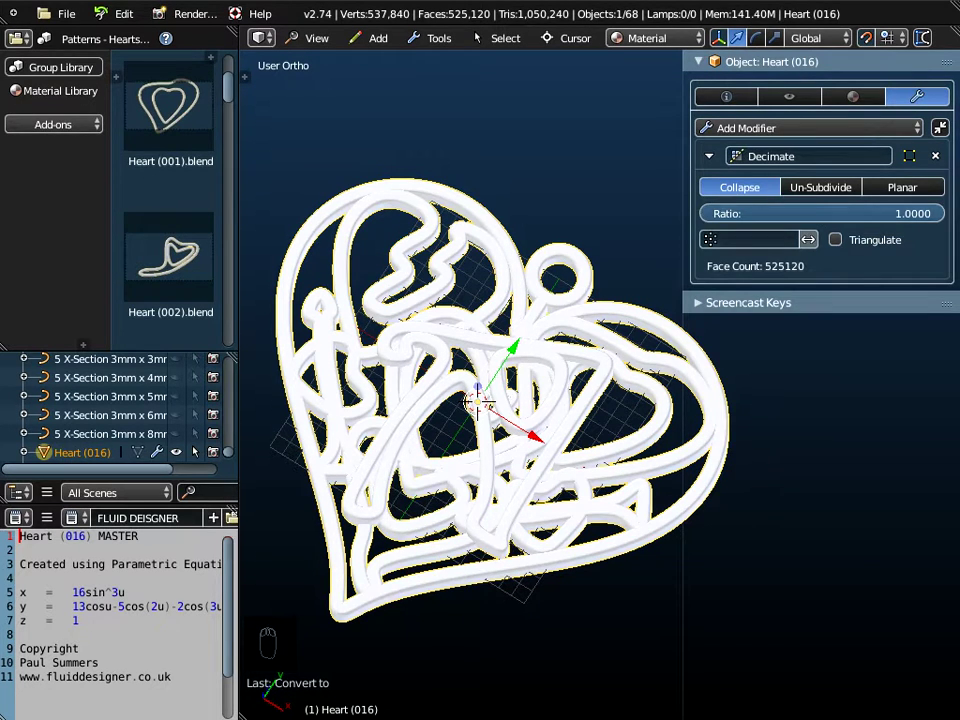
click(816, 214)
text(0.9)
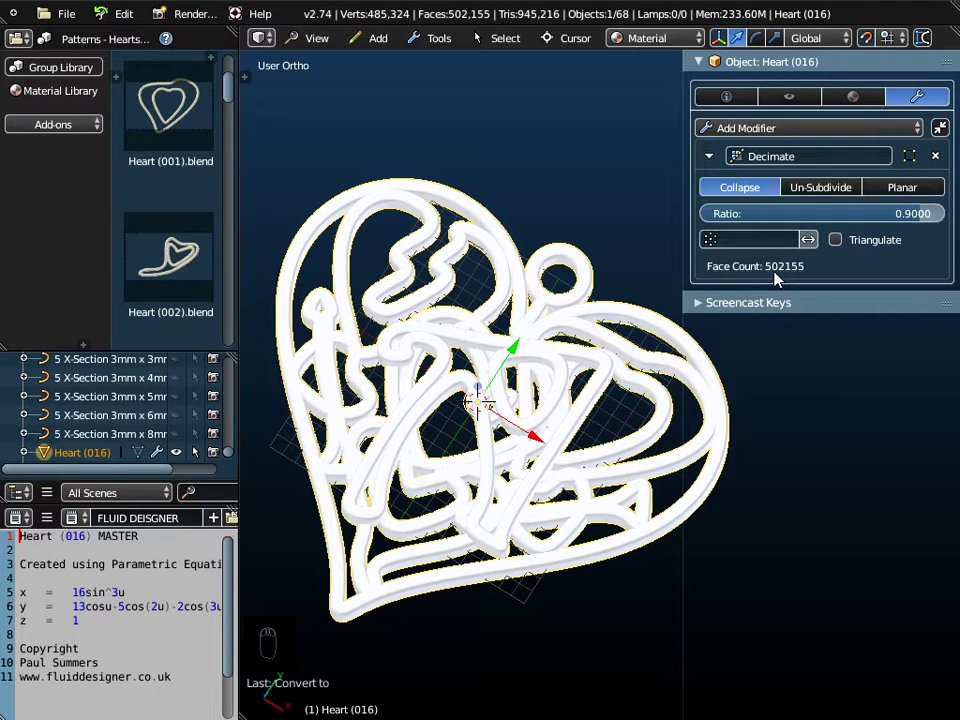
Reduce the pendant's Decimate ratio further to 0.85
click(800, 212)
click(800, 212)
key(BackSpace)
text(85)
key(Return)
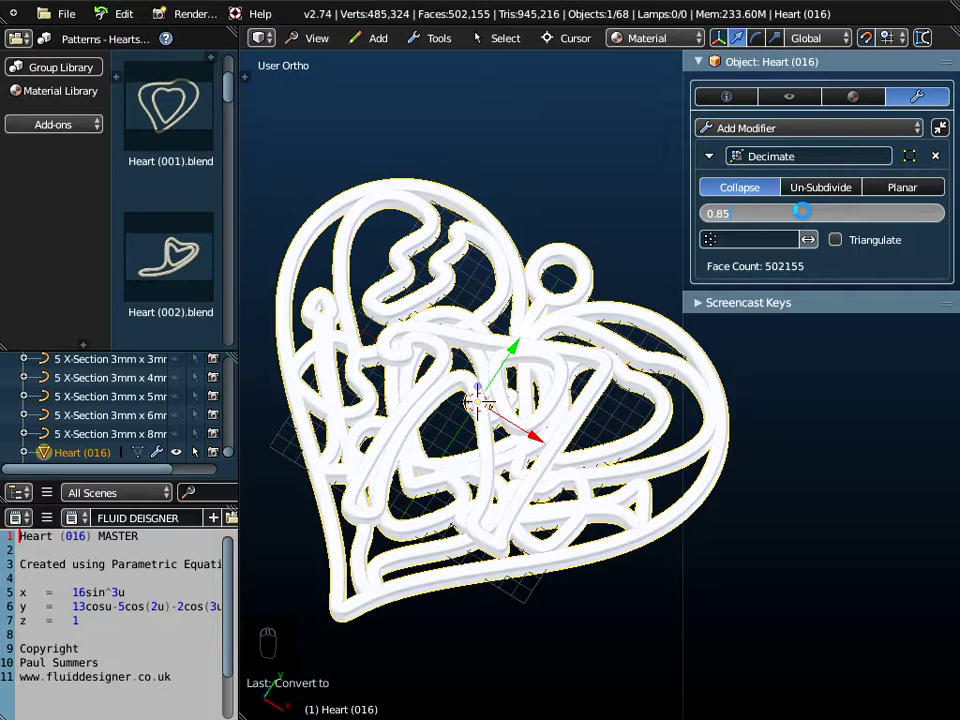
click(895, 149)
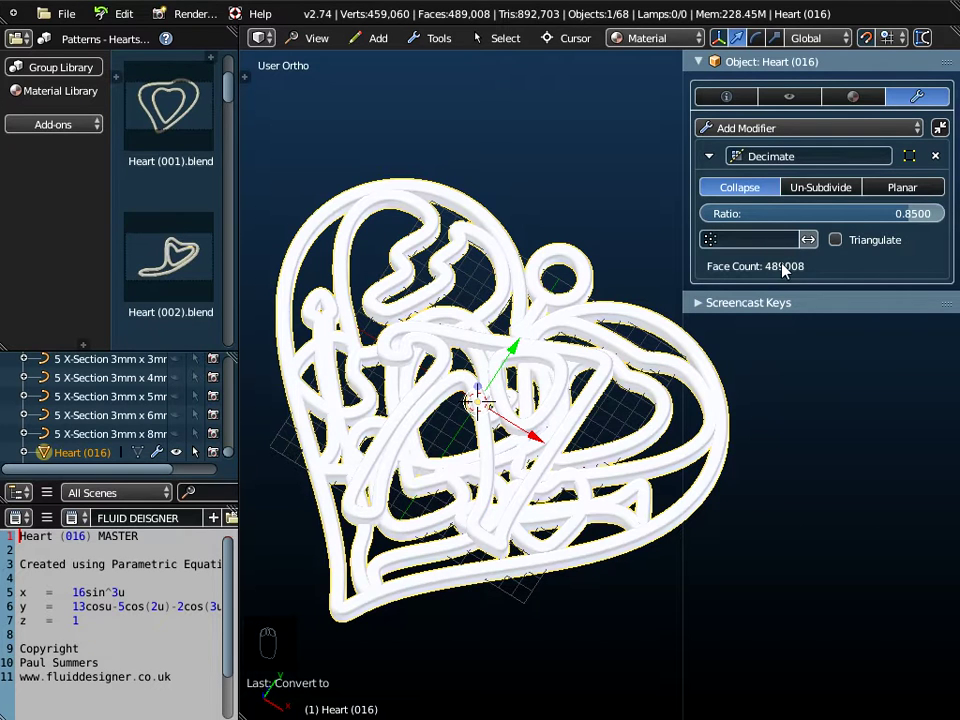
Convert the decimated pendant to a mesh again so that the Decimate modifier is applied
click(438, 38)
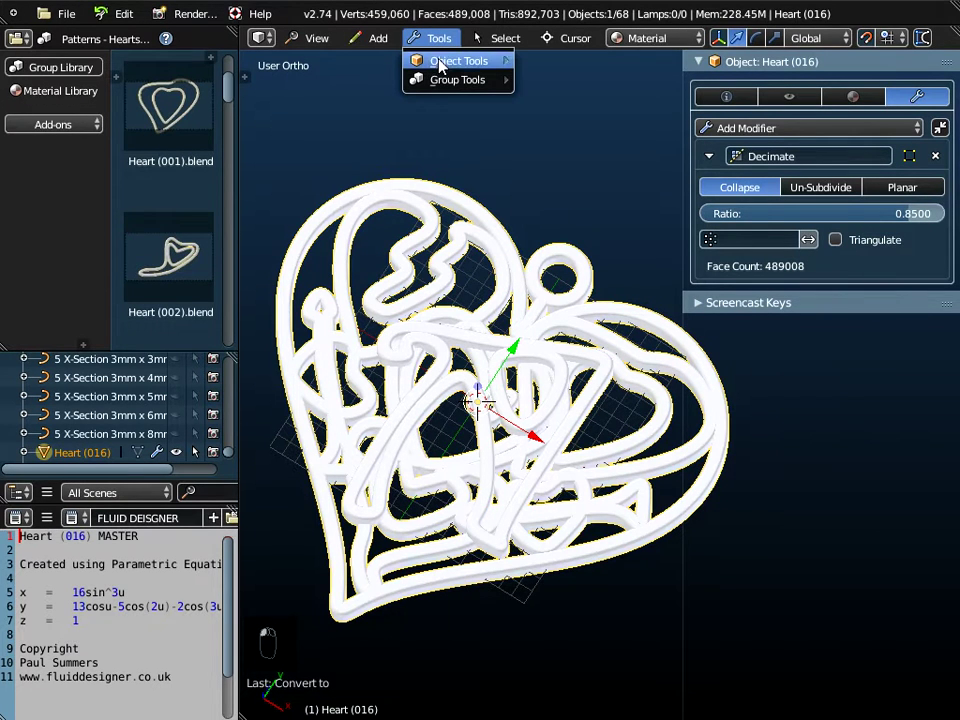
mouse_move(470, 61)
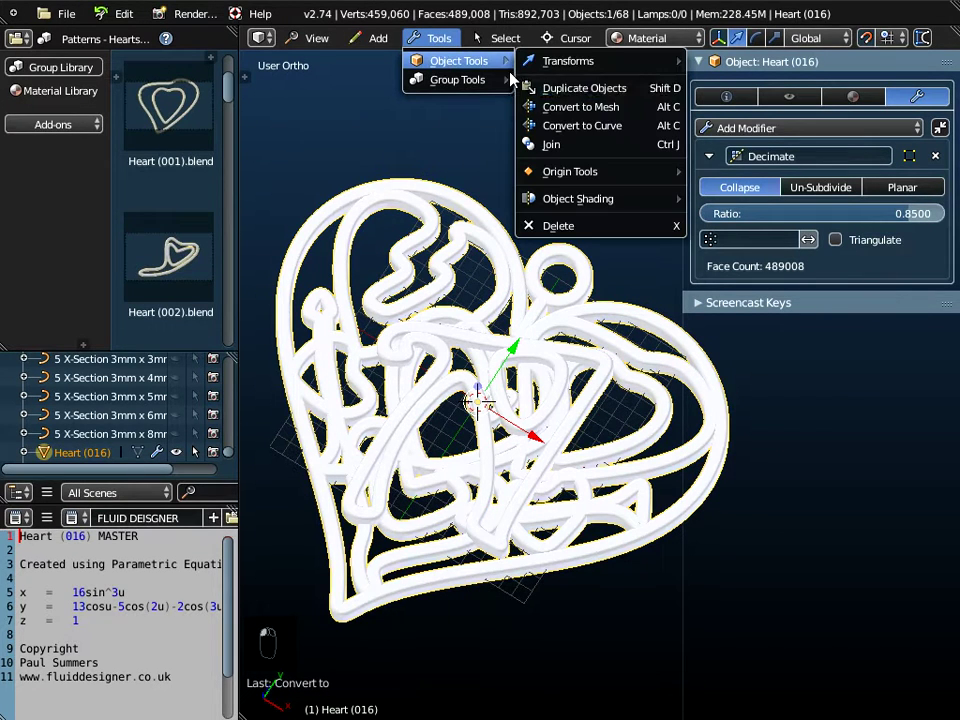
click(557, 107)
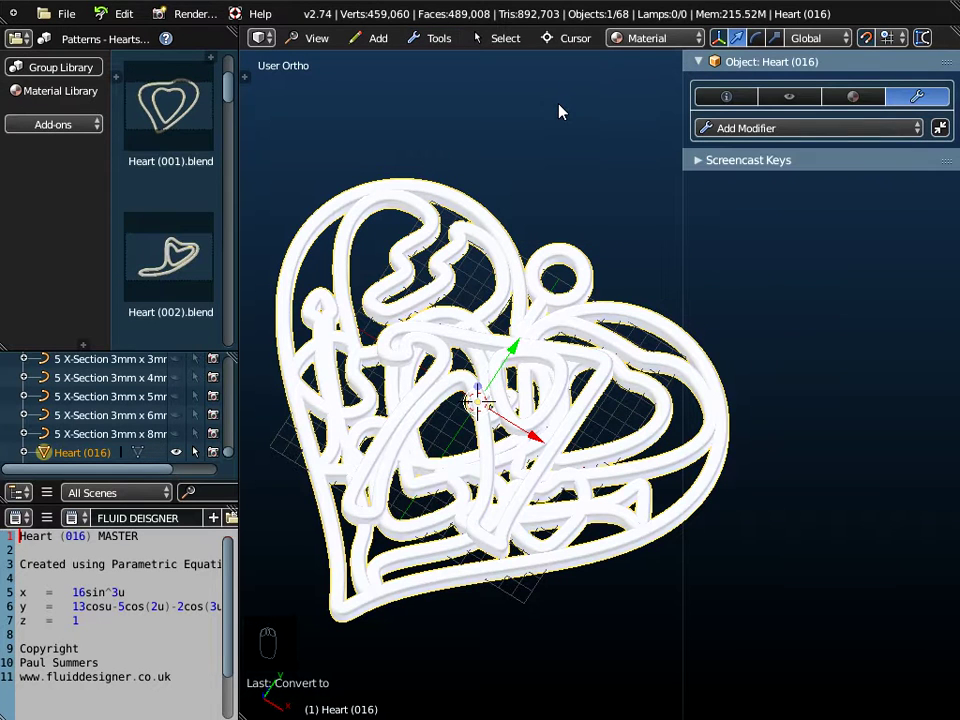
Set up a Wavefront OBJ export to the Desktop using the existing file name Personalised Heart Pendant.obj
click(66, 14)
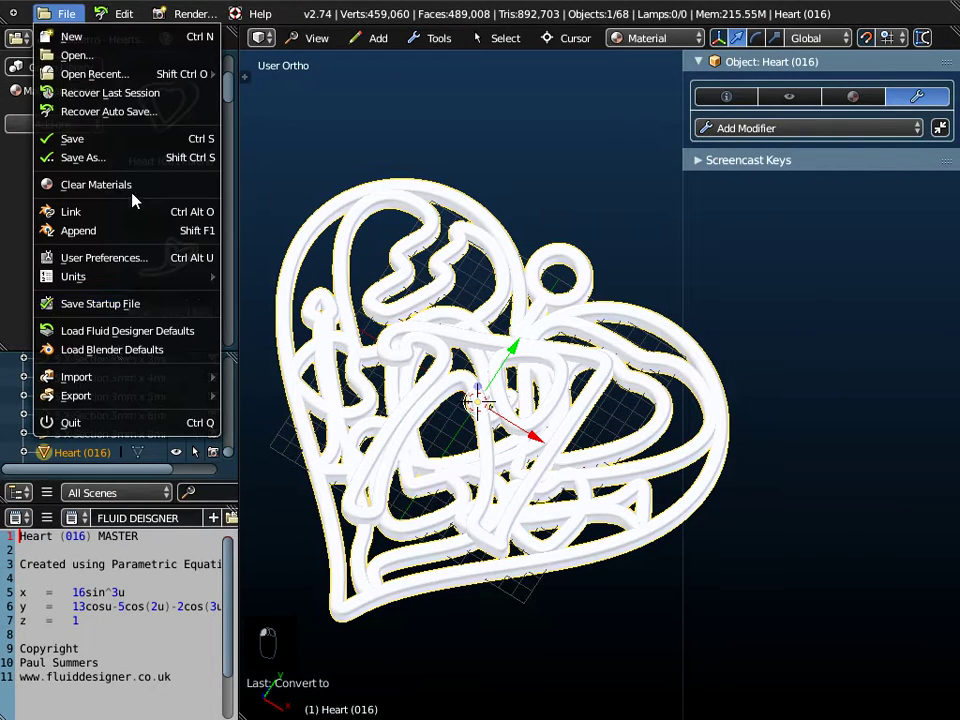
mouse_move(86, 400)
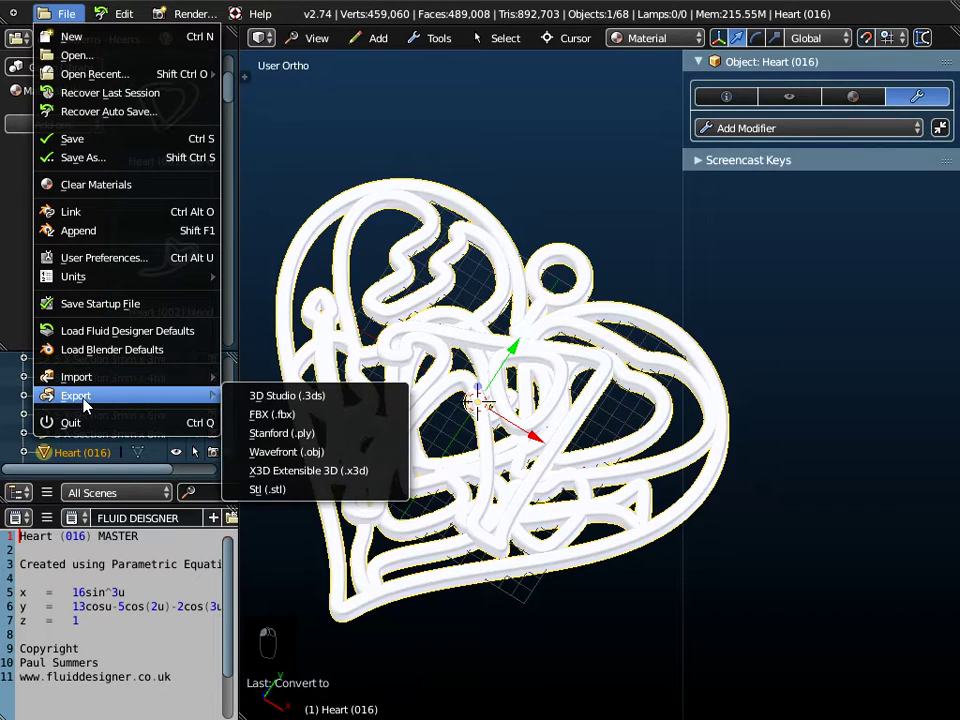
click(289, 456)
click(44, 287)
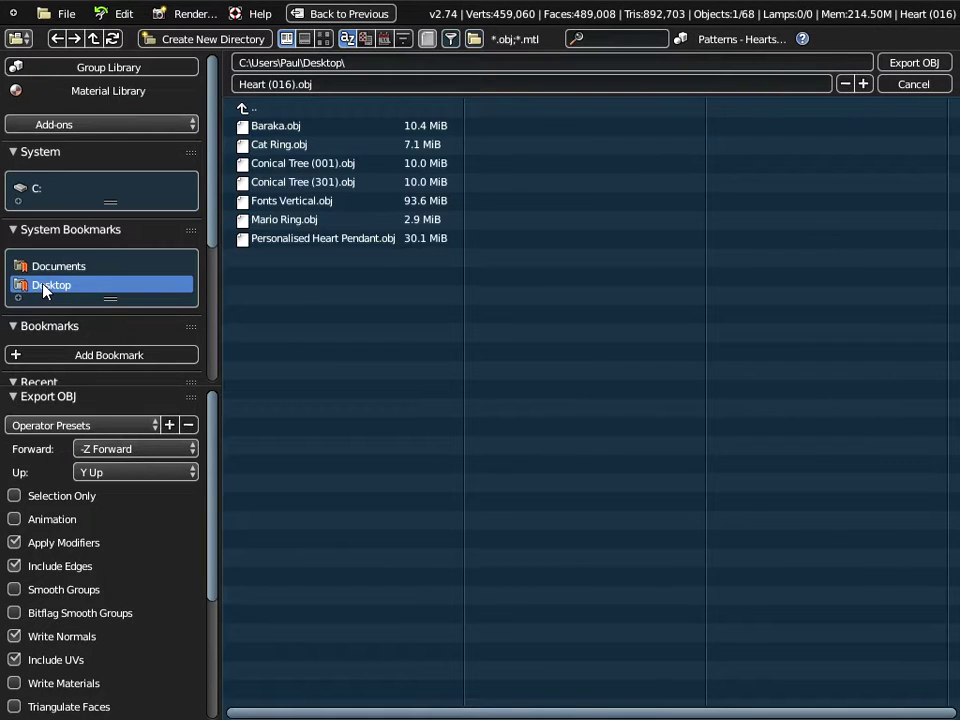
click(284, 241)
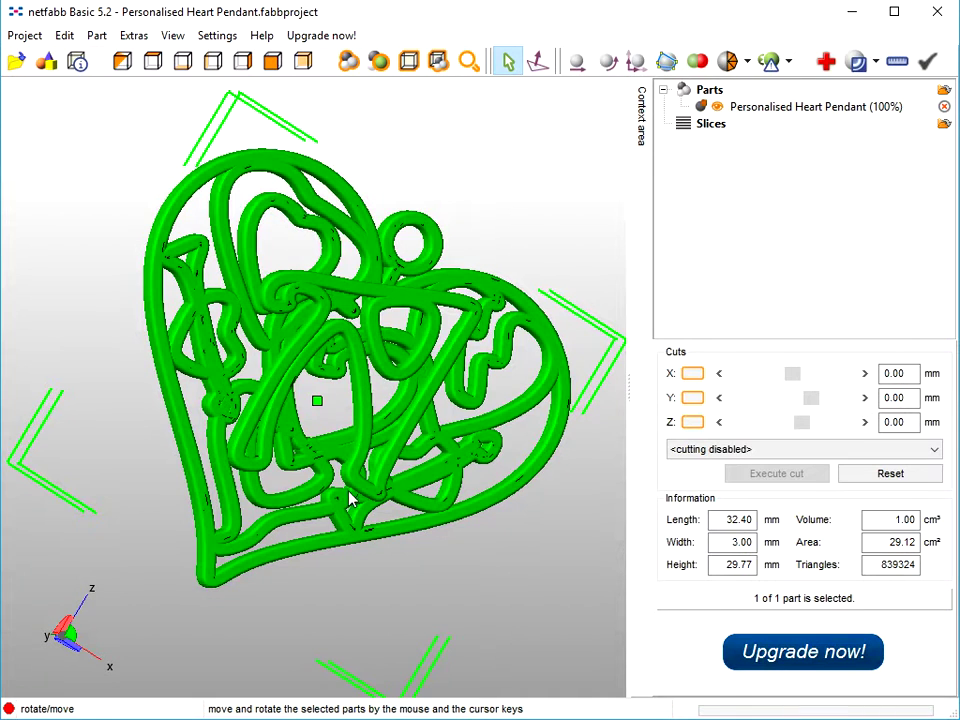
Inspect the Personalised Heart Pendant part from several angles in netfabb Basic, and return to Fluid Designer to cancel the OBJ export
right_drag(265, 374, 352, 516)
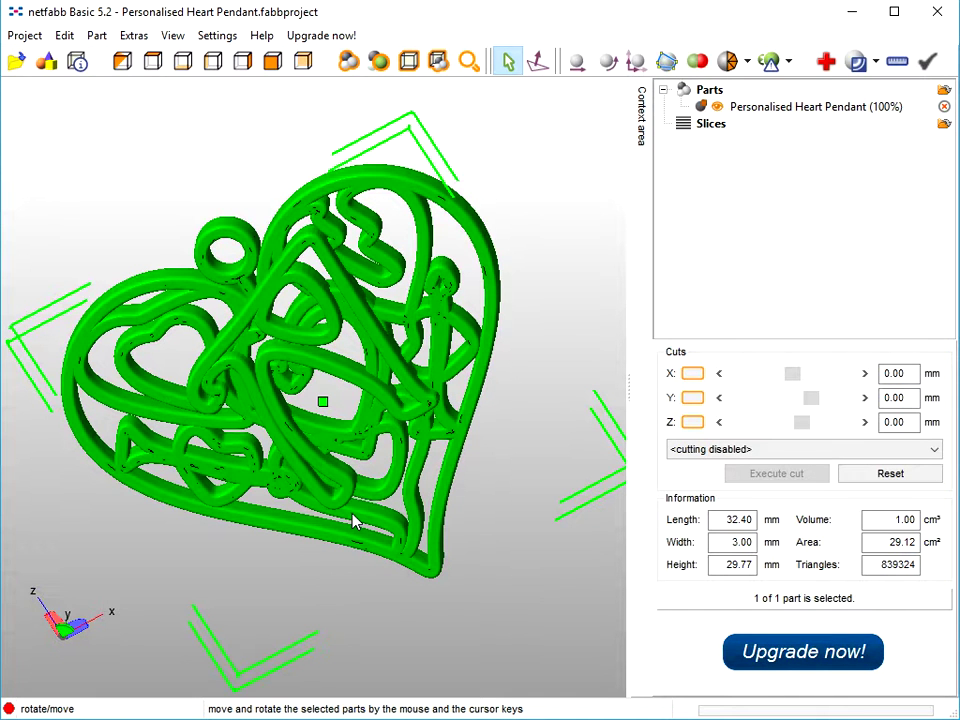
right_drag(354, 521, 384, 686)
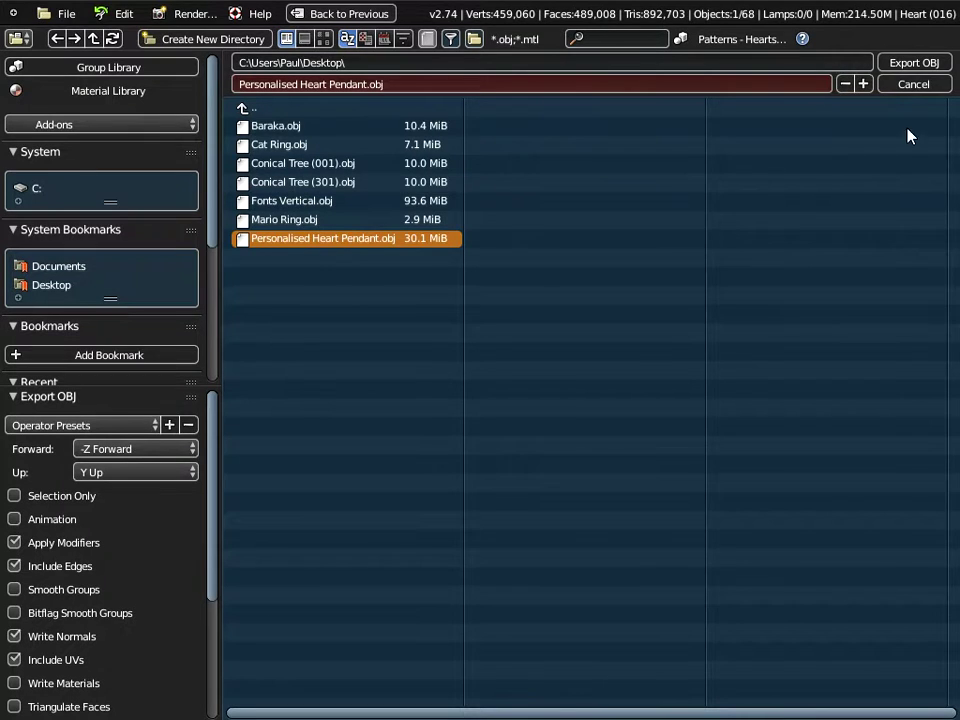
click(910, 84)
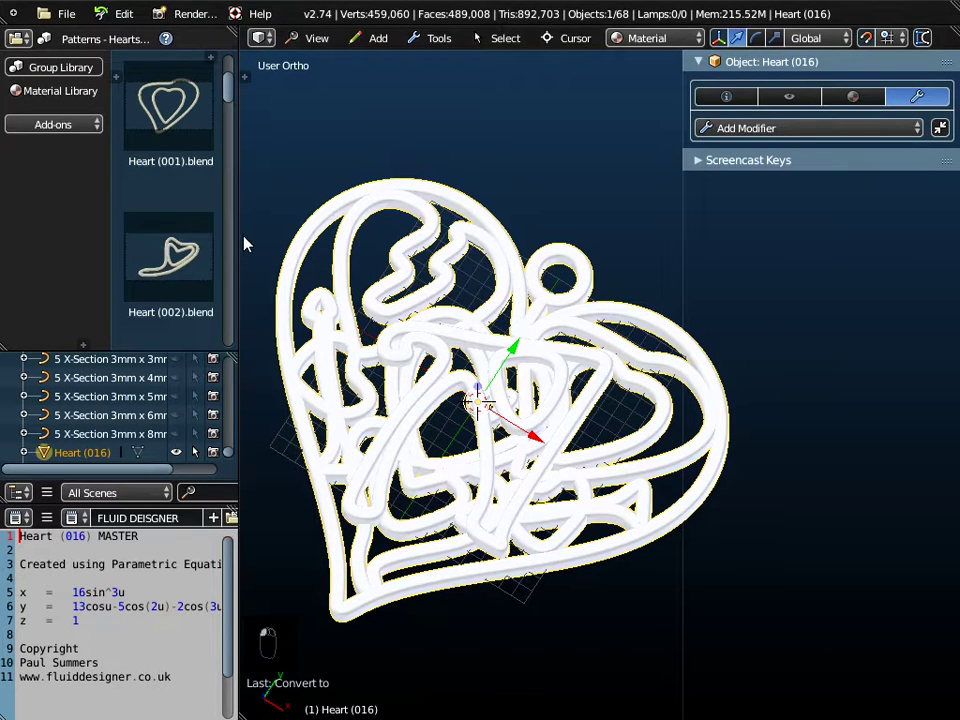
Browse further down the Patterns - Hearts library and widen its browser area to fit two columns of patterns
scroll(225, 245, down, 5)
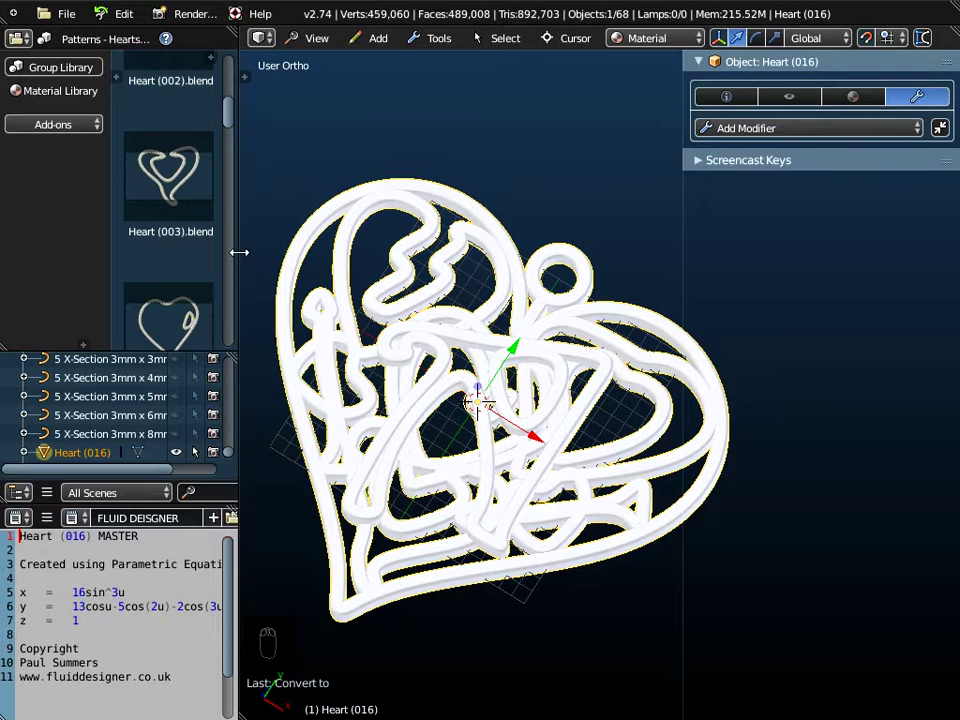
drag(240, 252, 437, 120)
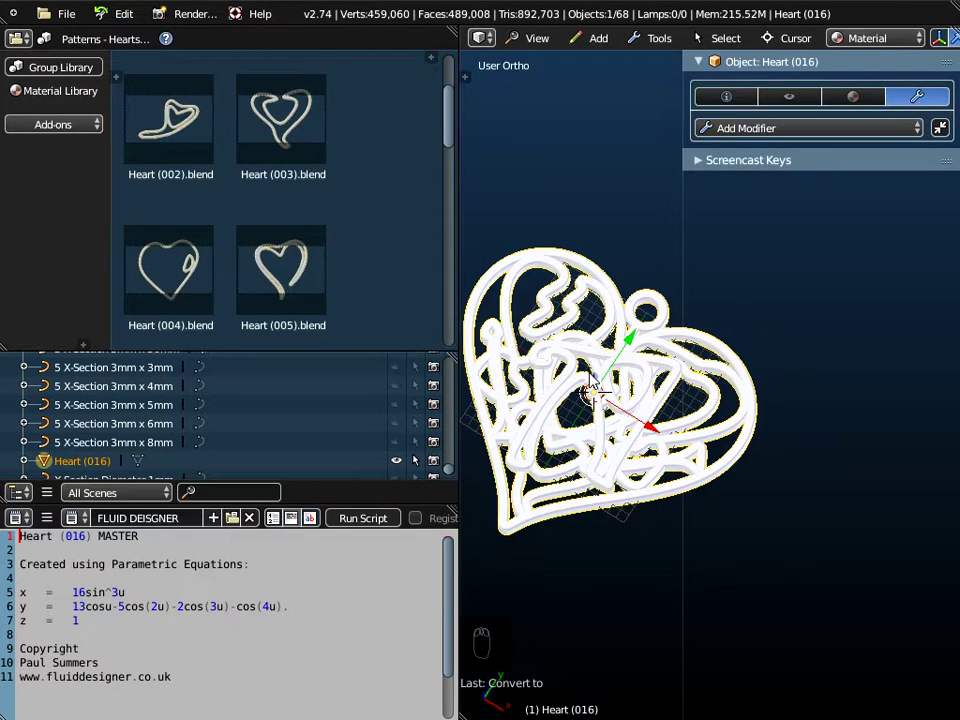
mouse_move(530, 719)
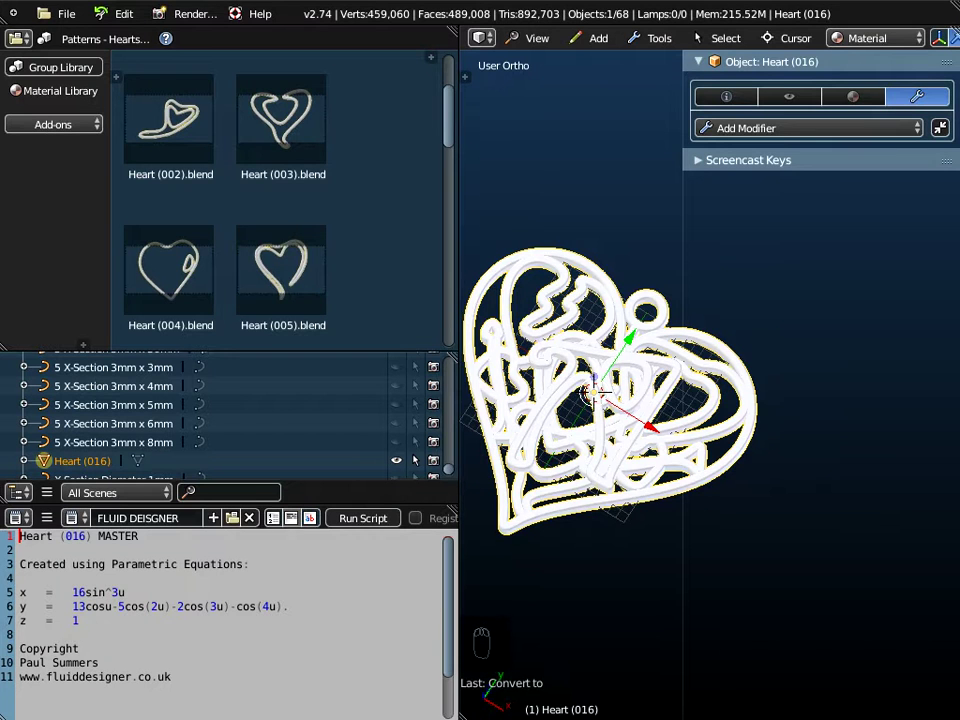